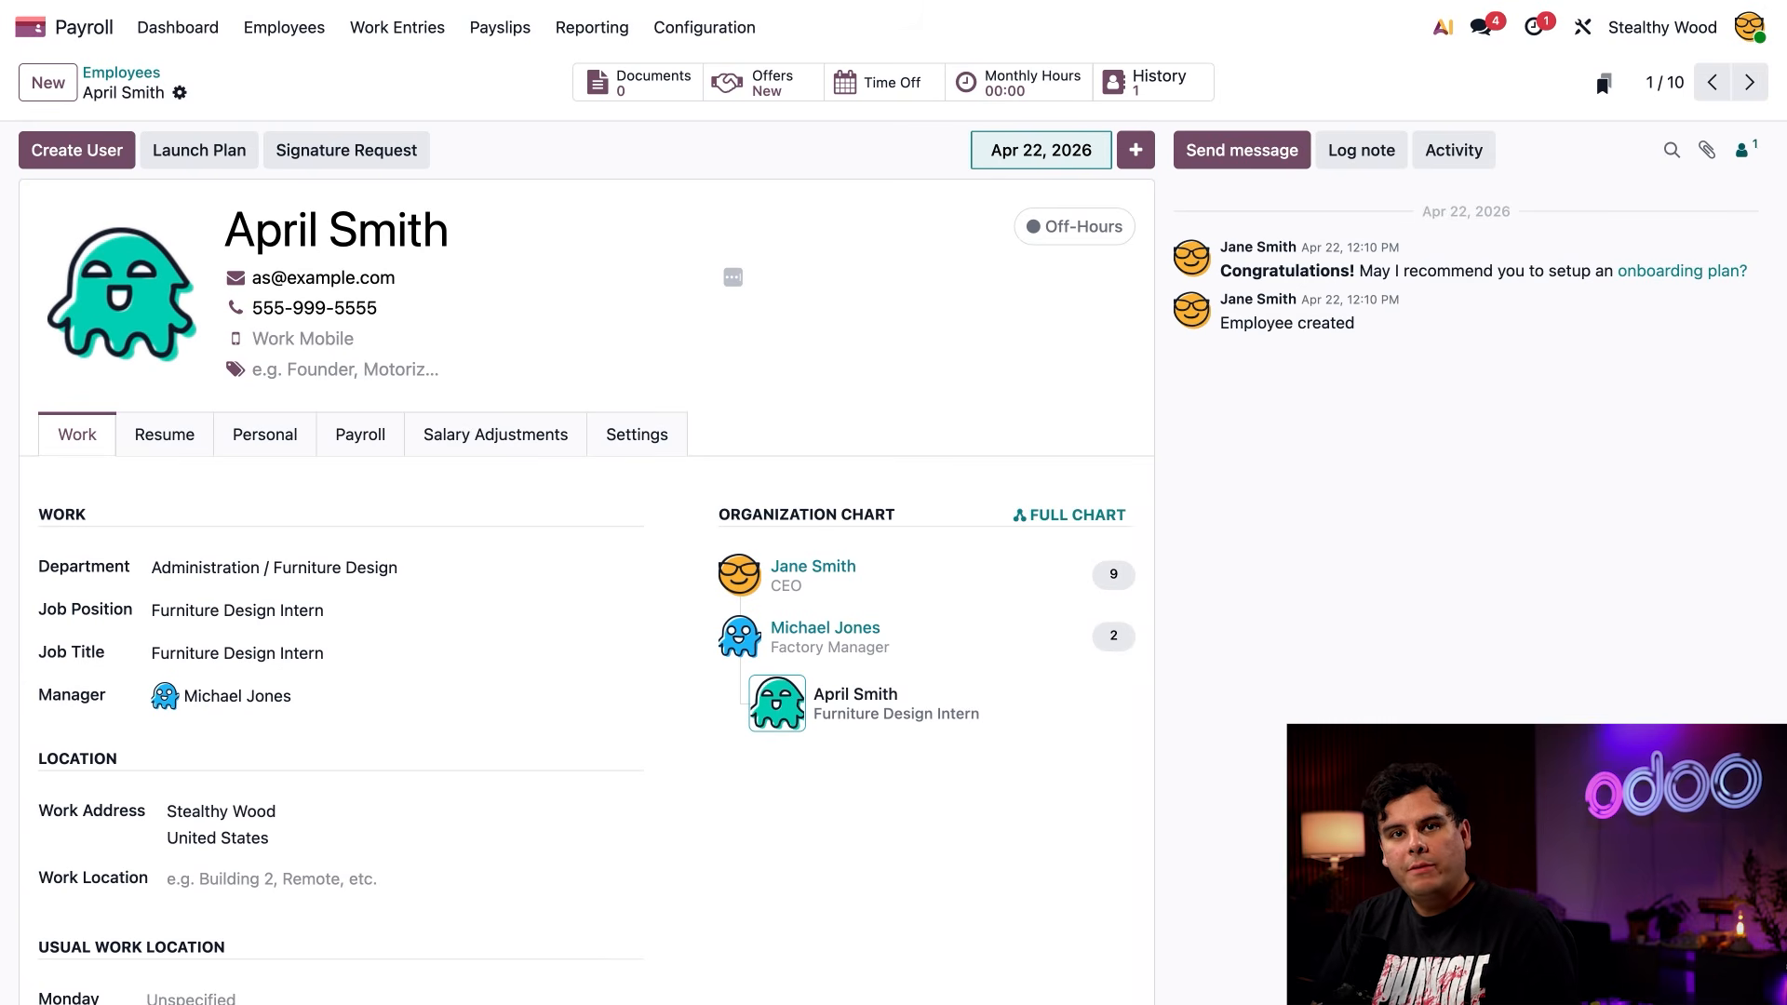
# Load the Summer Interns contract template into the furniture design intern's payroll information.
pyautogui.click(371, 446)
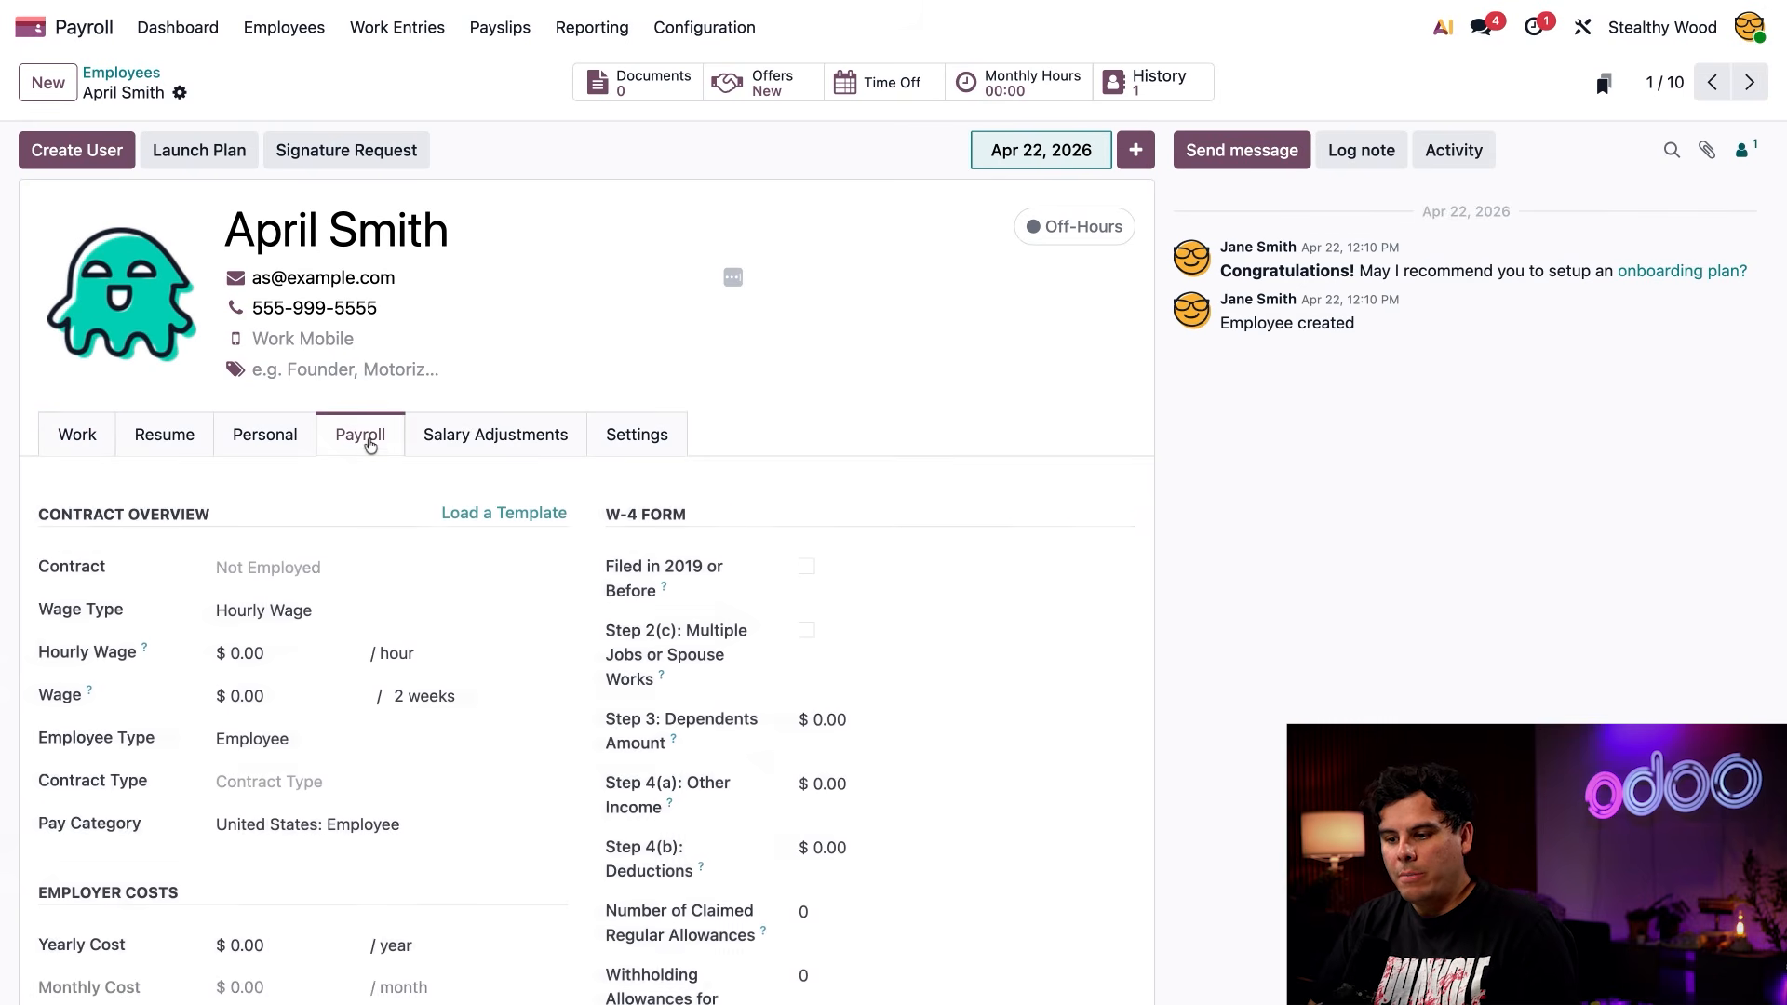
pyautogui.scroll(-3, 384, 515)
pyautogui.scroll(2, 383, 512)
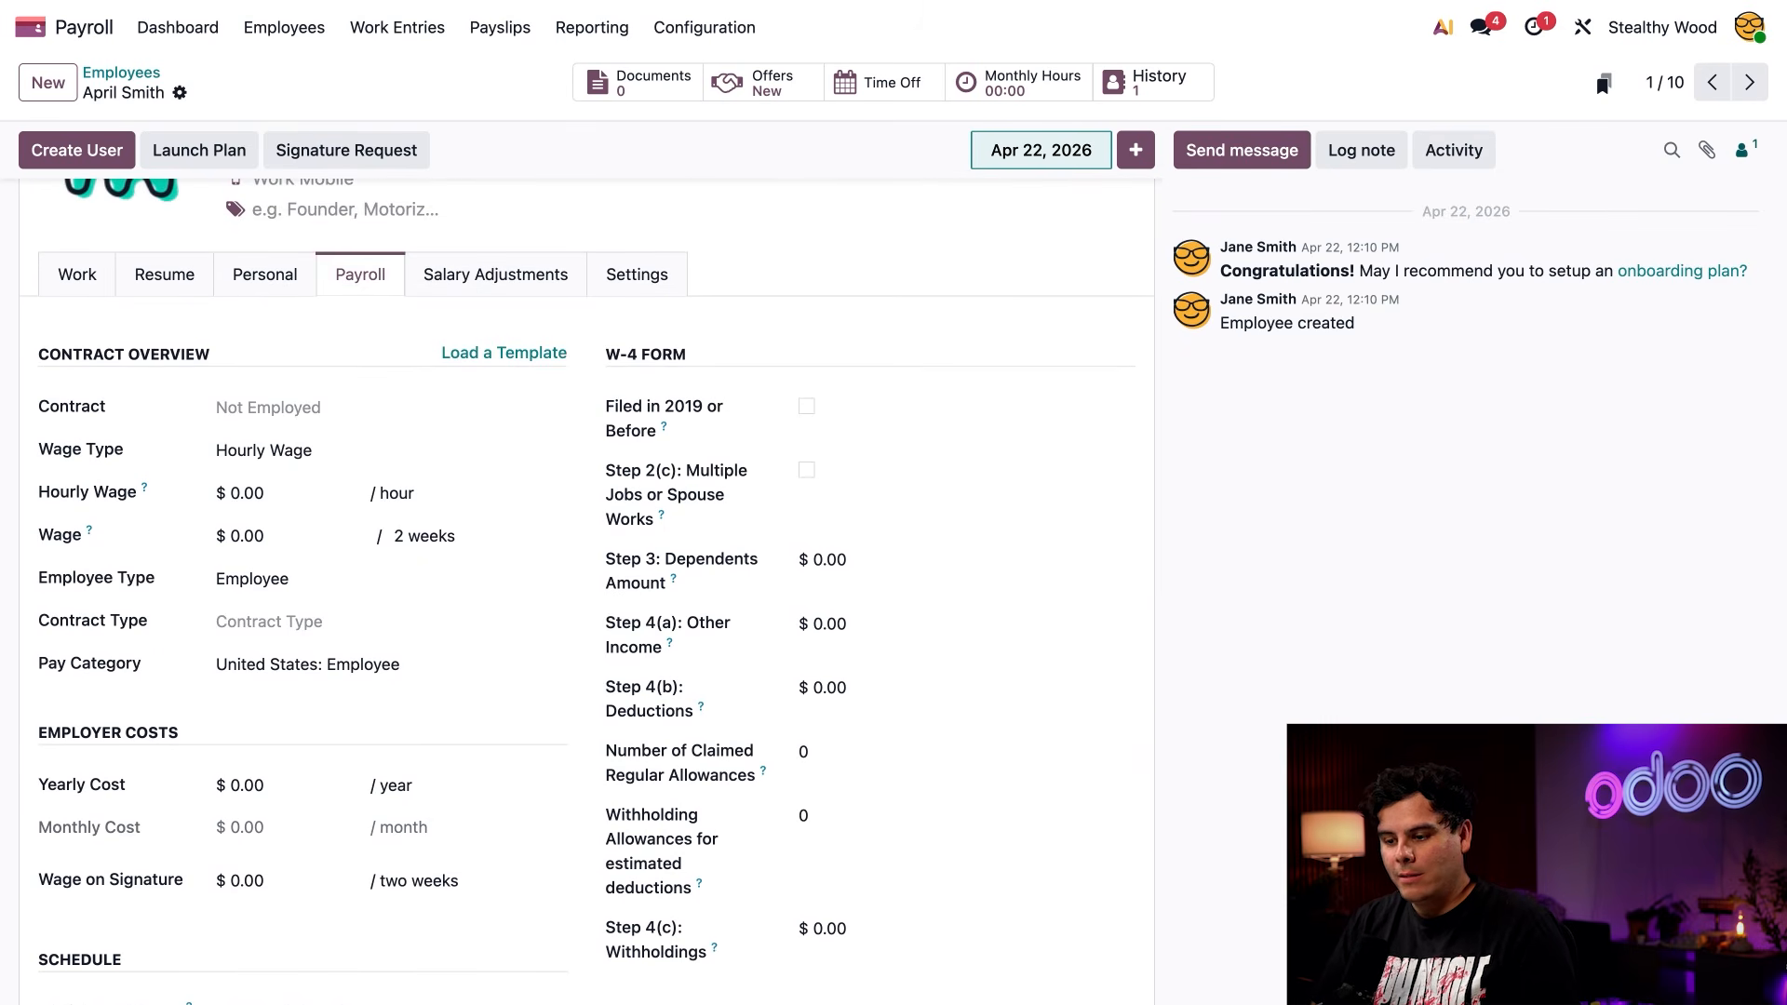
pyautogui.click(474, 358)
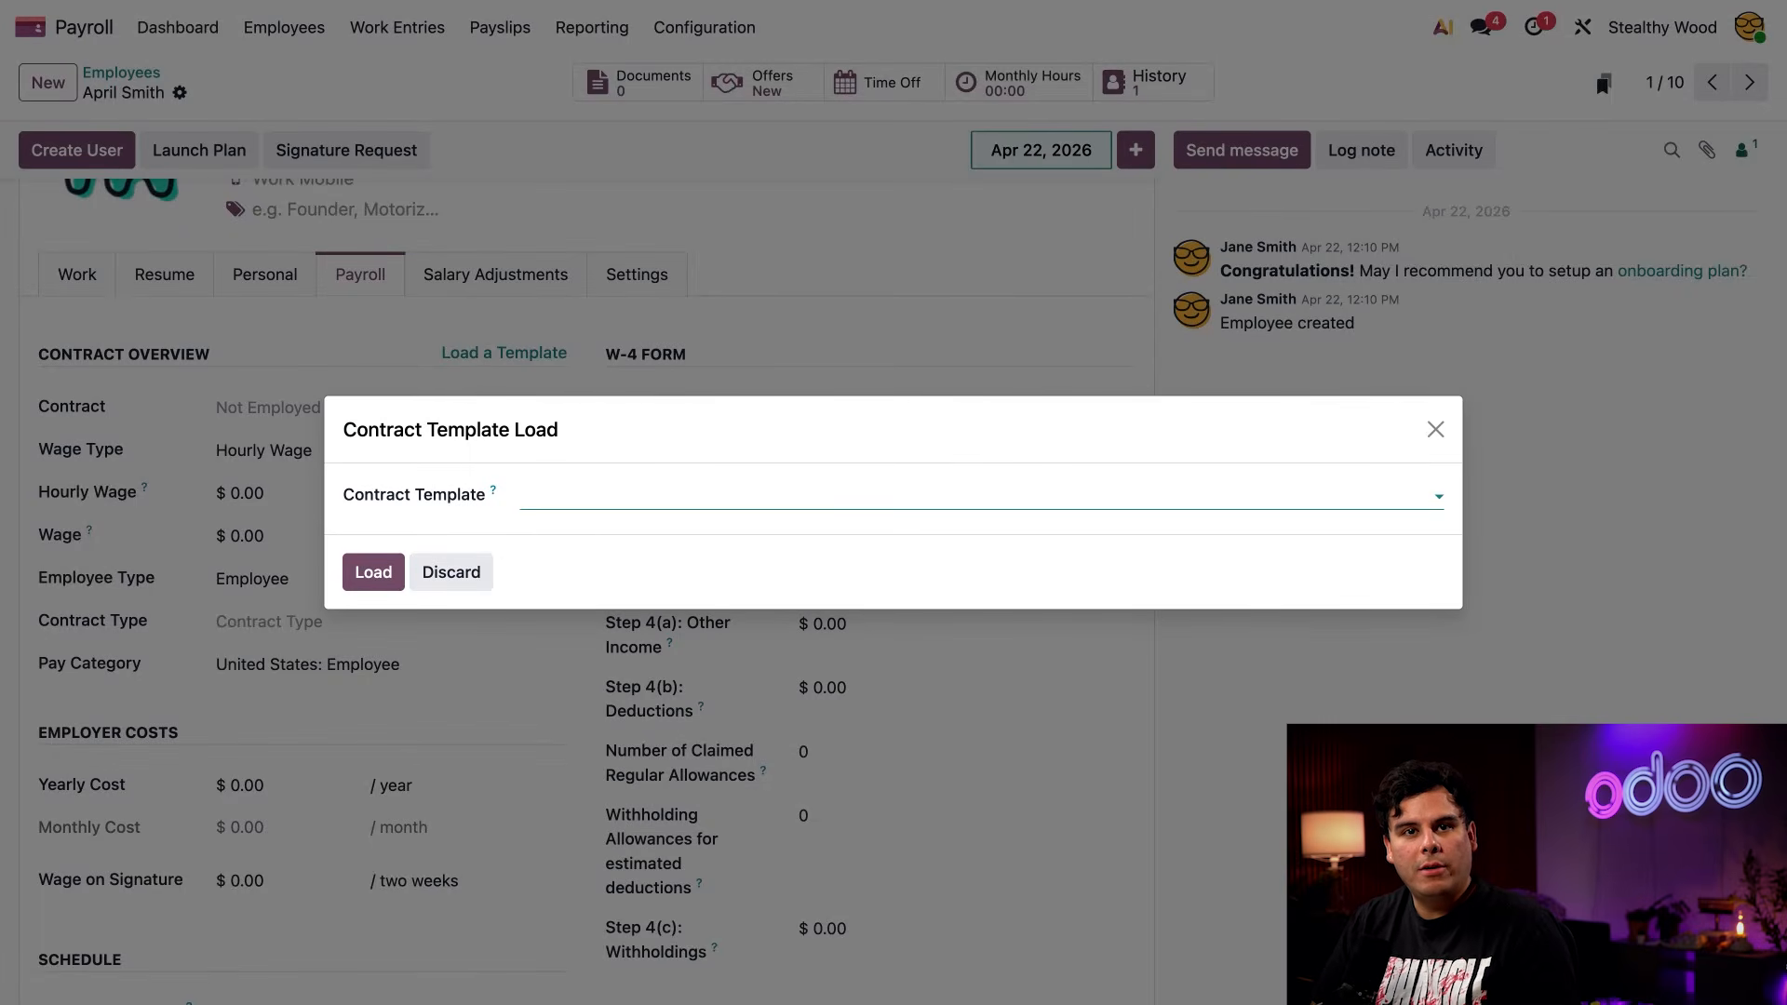
pyautogui.click(556, 496)
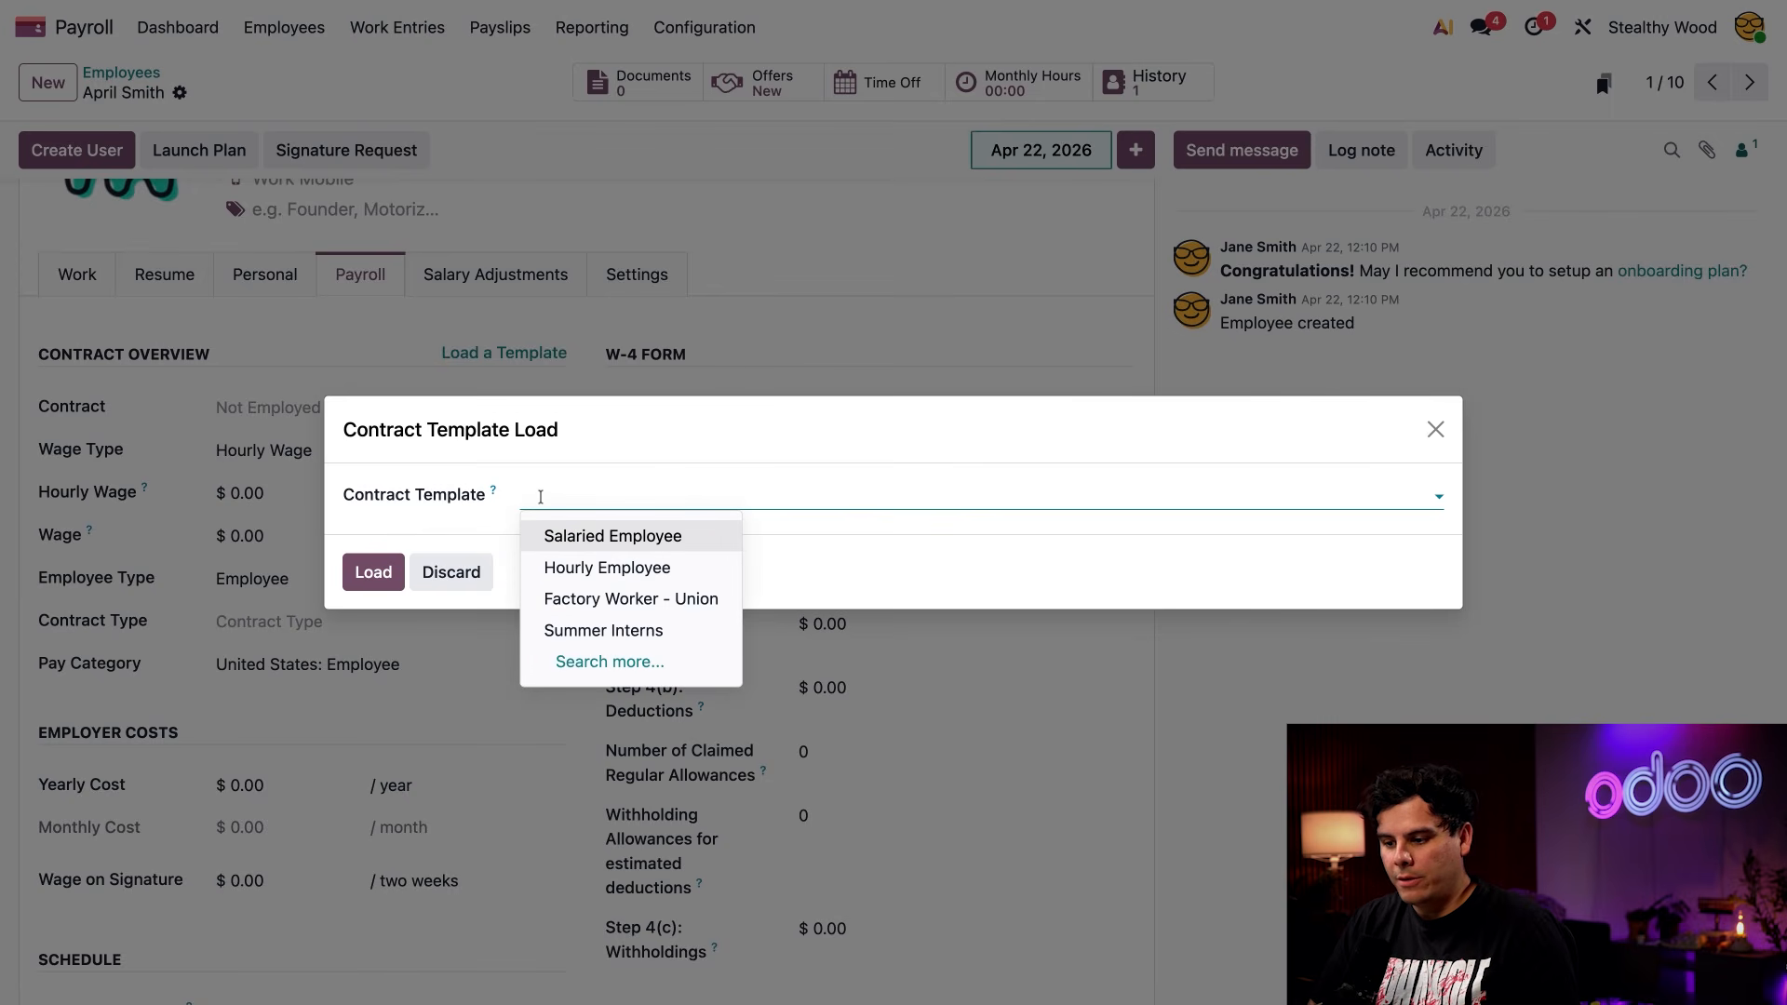
pyautogui.click(588, 632)
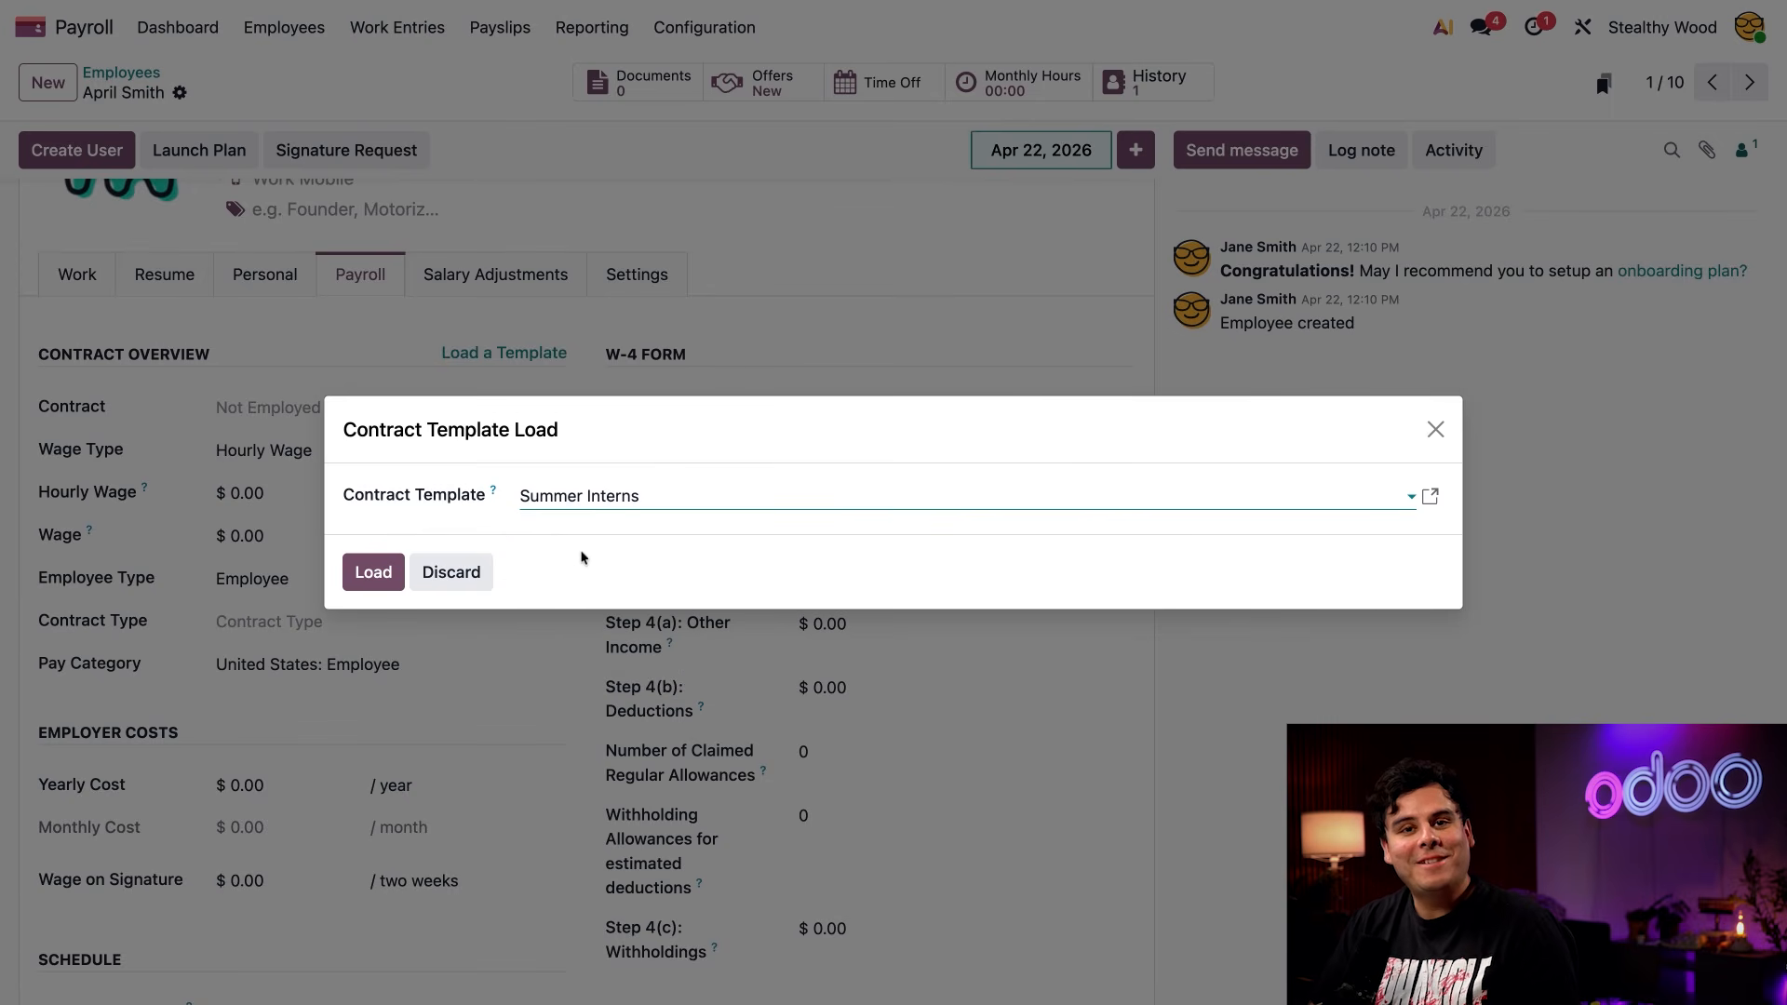
pyautogui.click(373, 572)
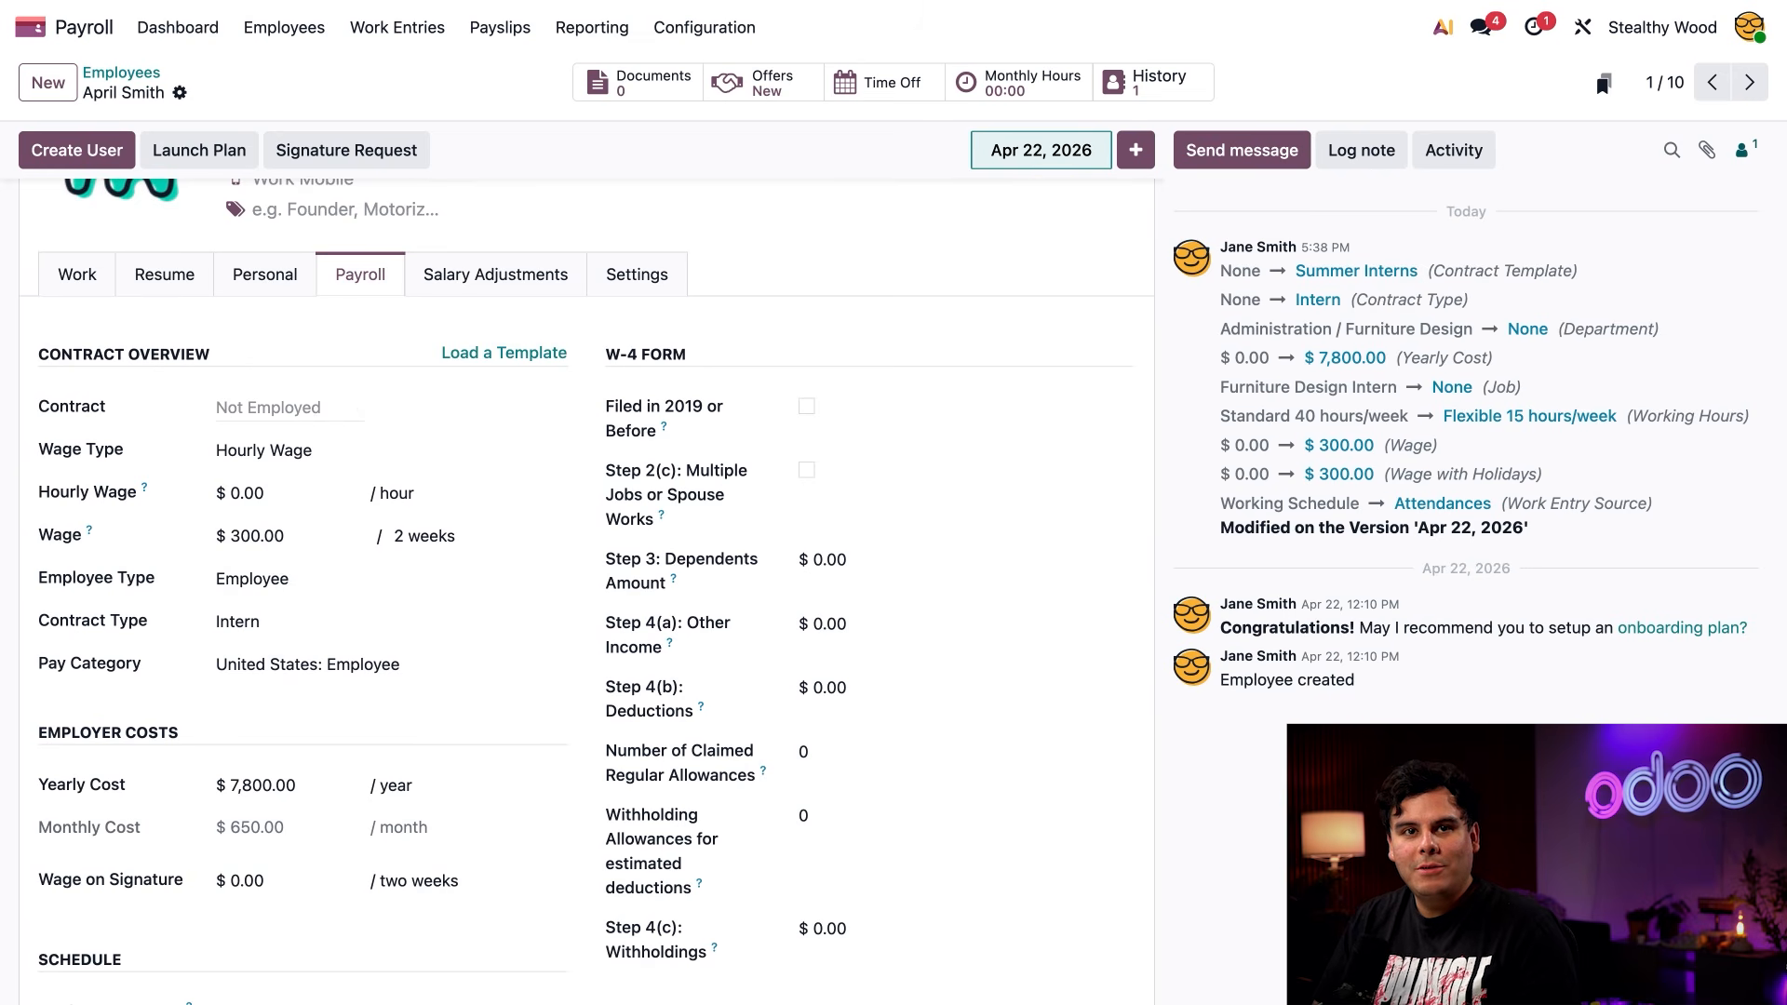
# Set the intern's contract period to June 29 through August 14, 2026, and the hourly wage to $20.
pyautogui.click(290, 408)
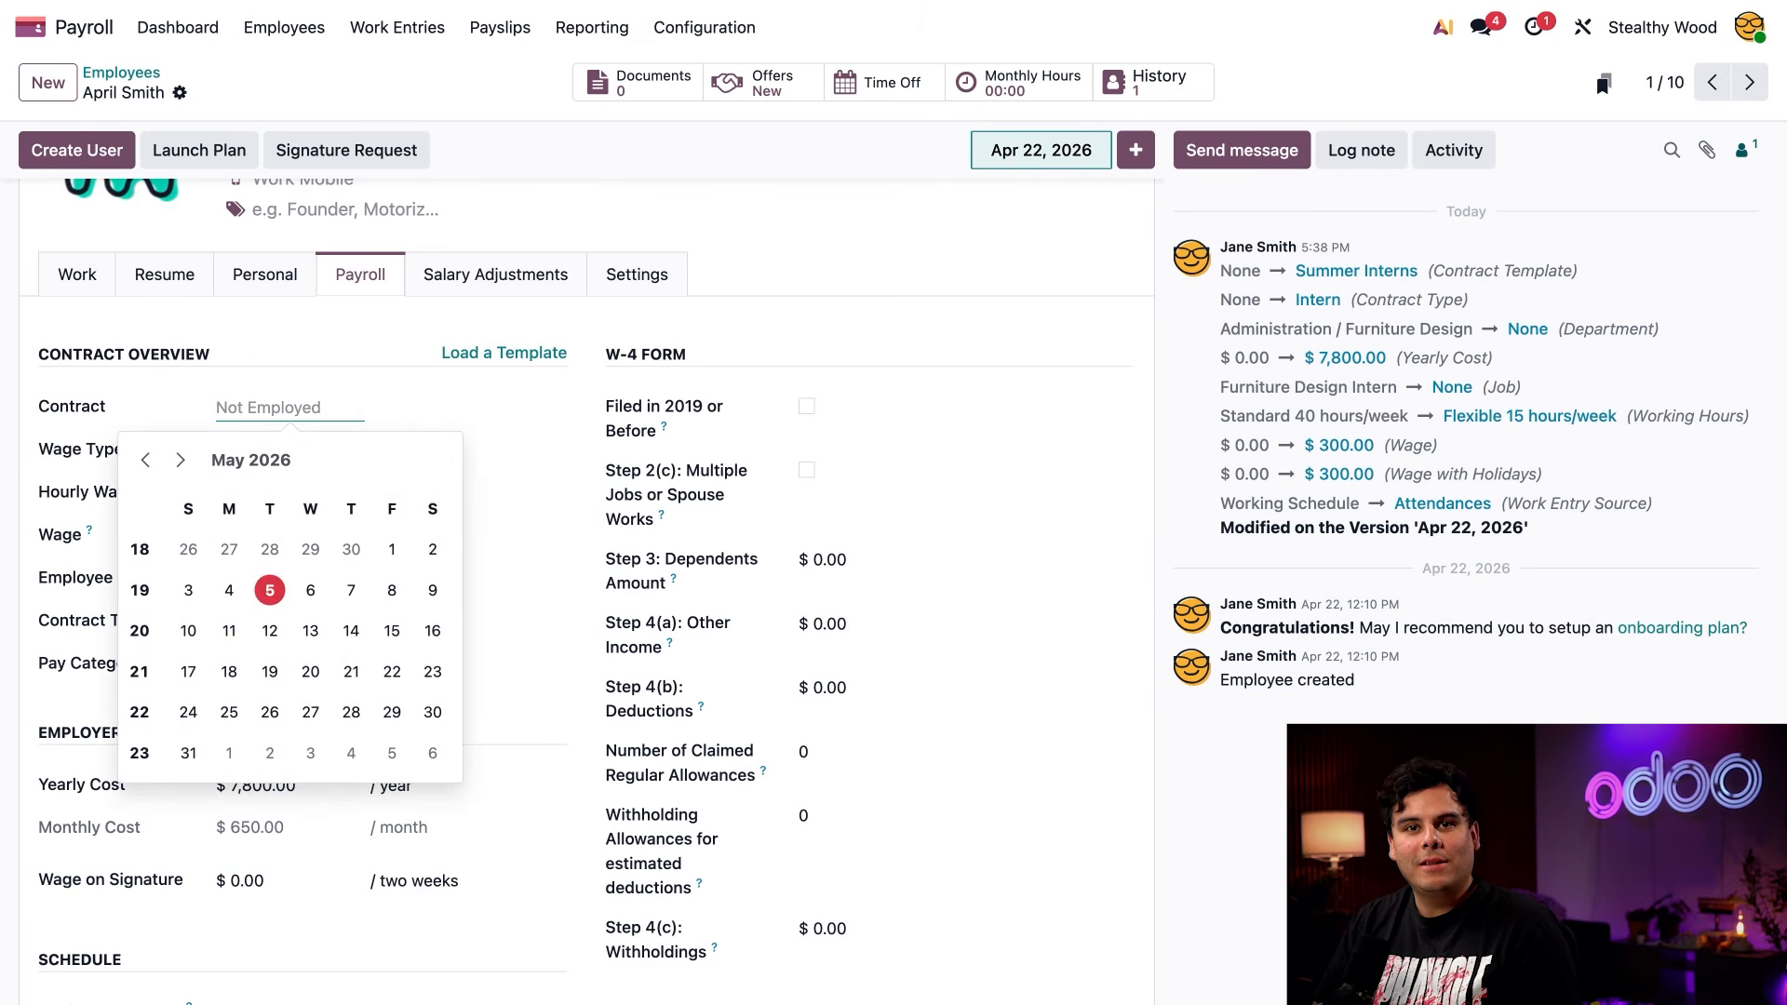
pyautogui.click(179, 459)
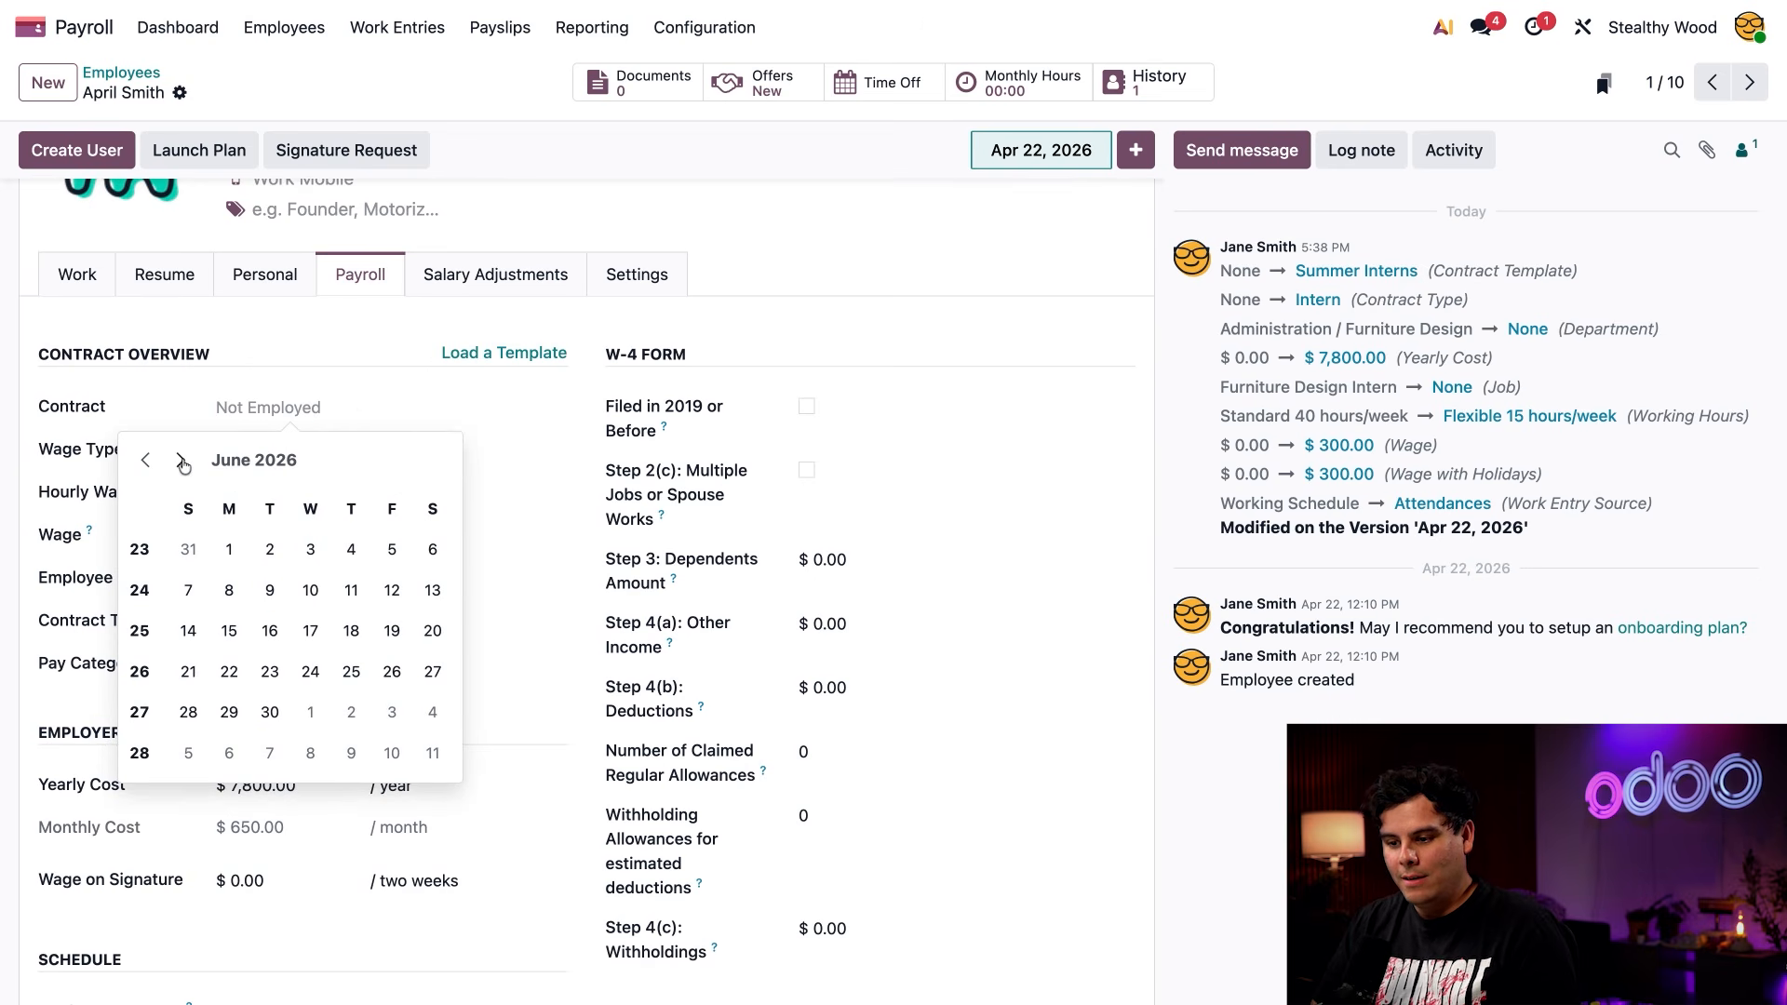
pyautogui.click(229, 712)
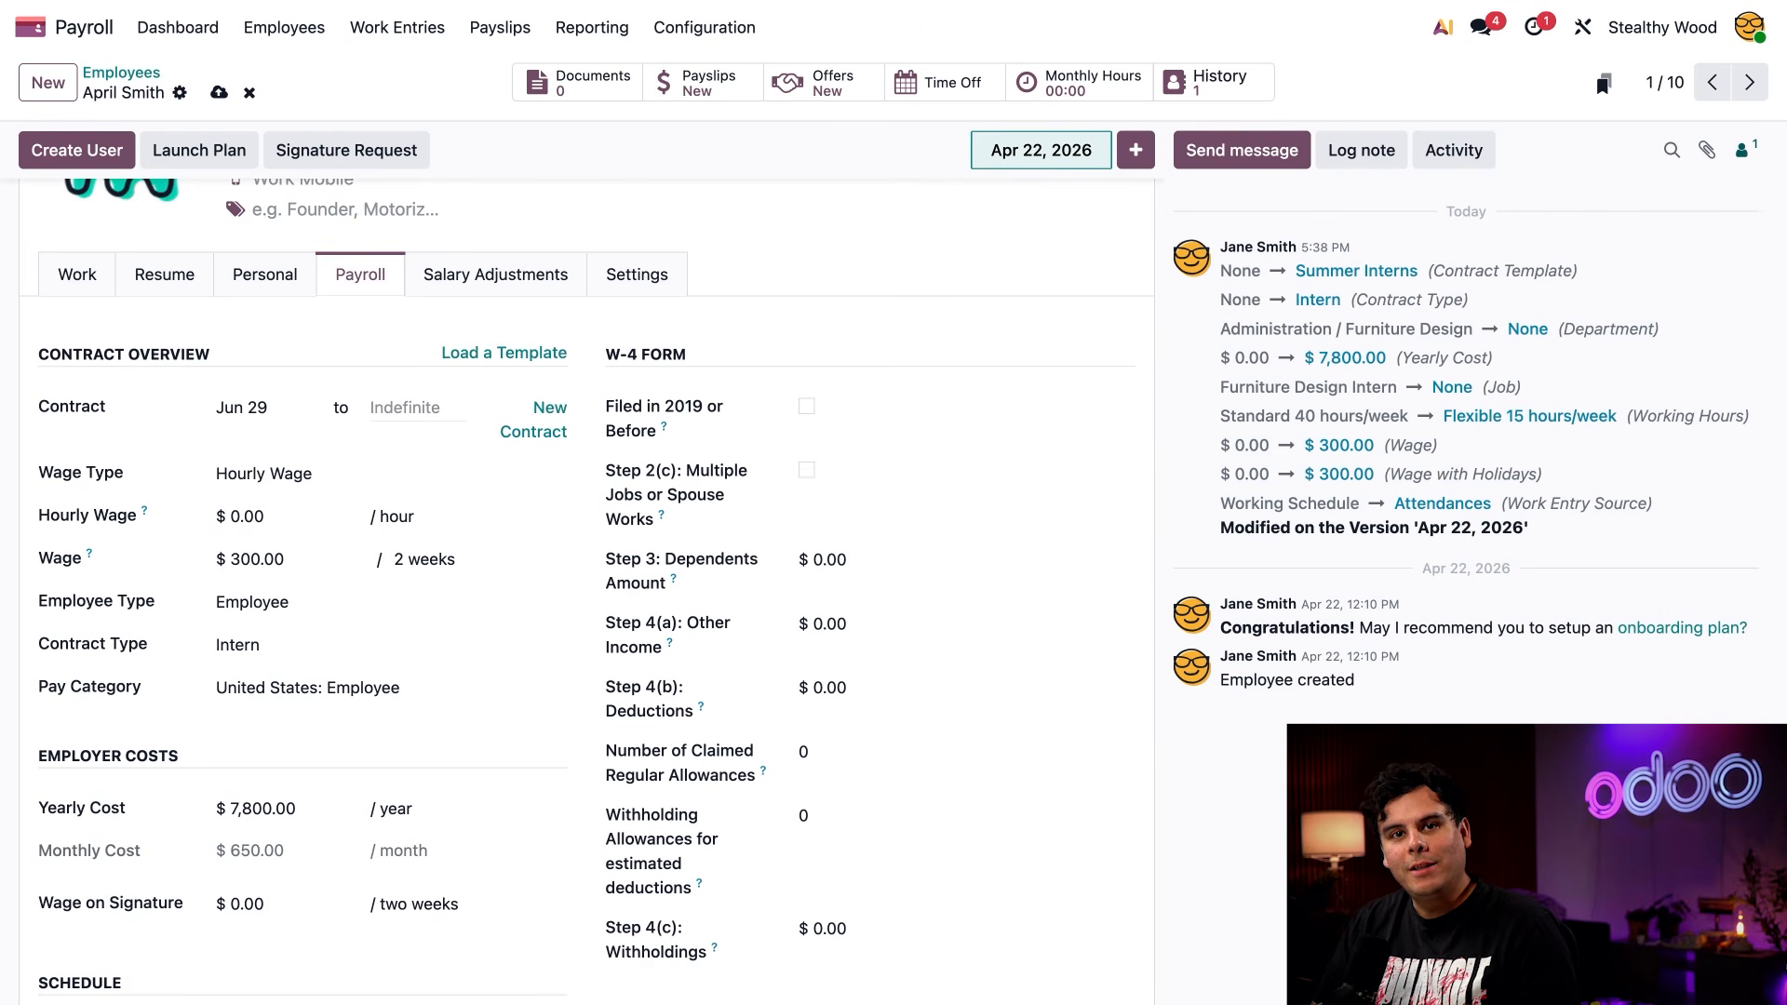
pyautogui.click(405, 407)
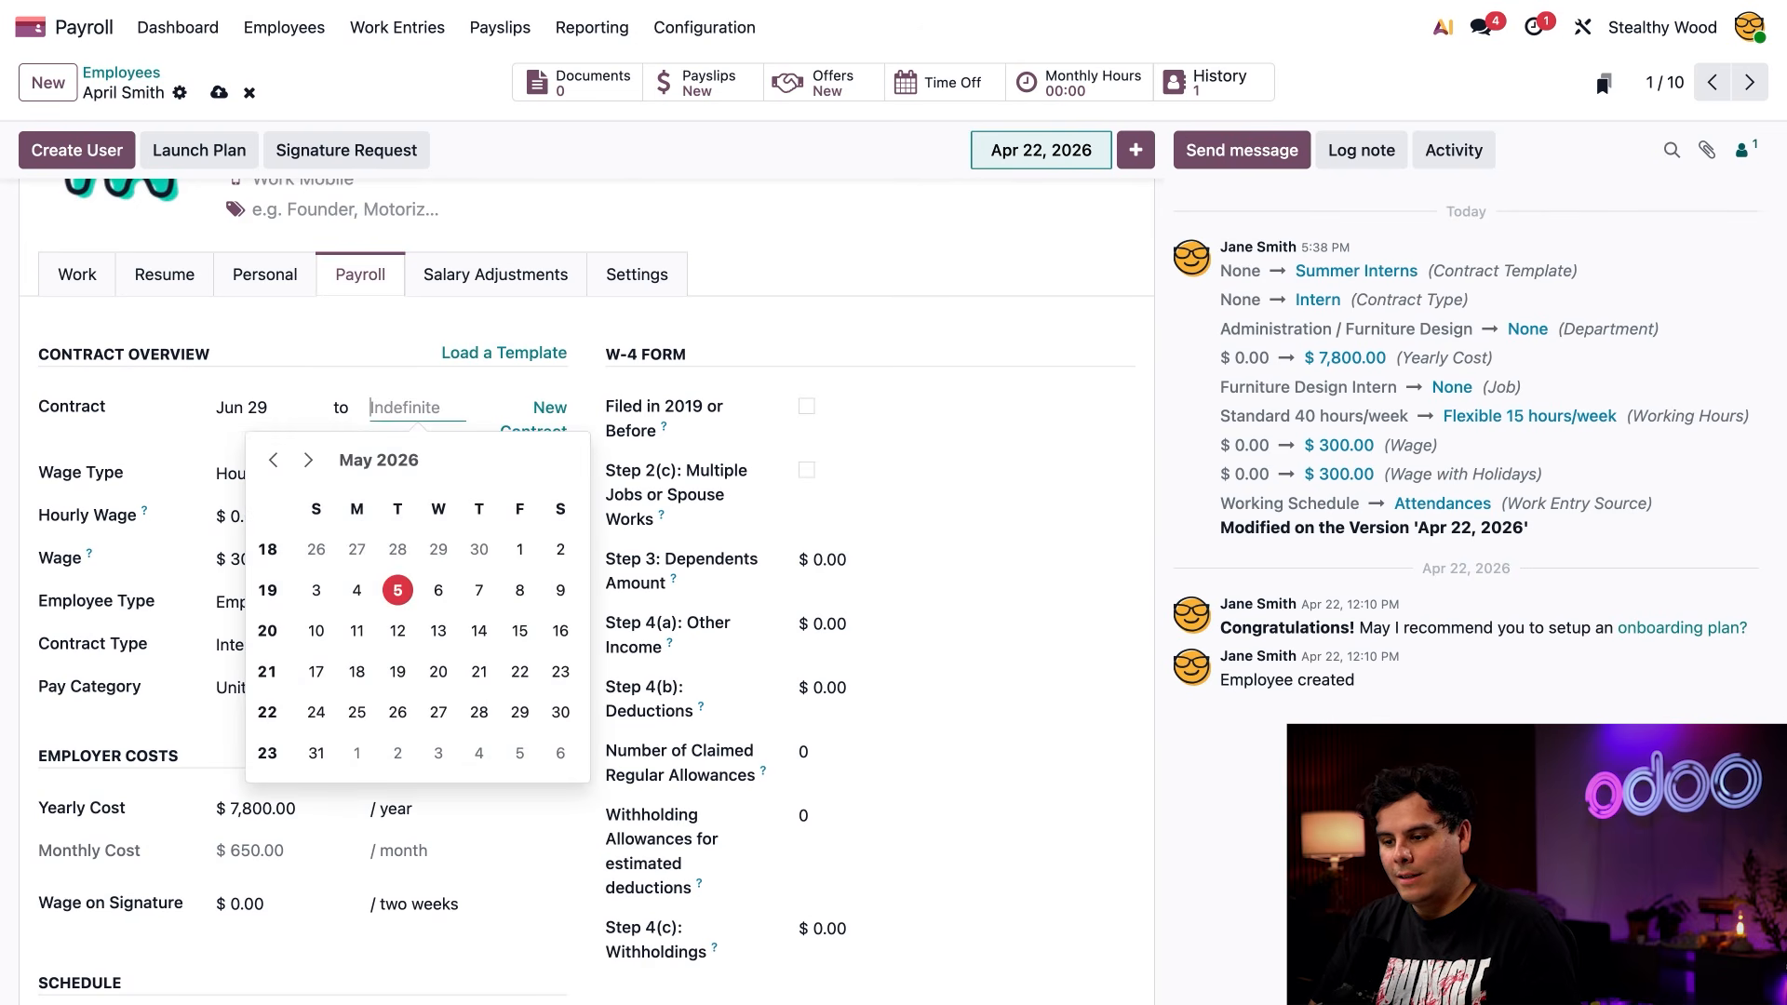
pyautogui.click(309, 460)
pyautogui.click(309, 460)
pyautogui.click(309, 460)
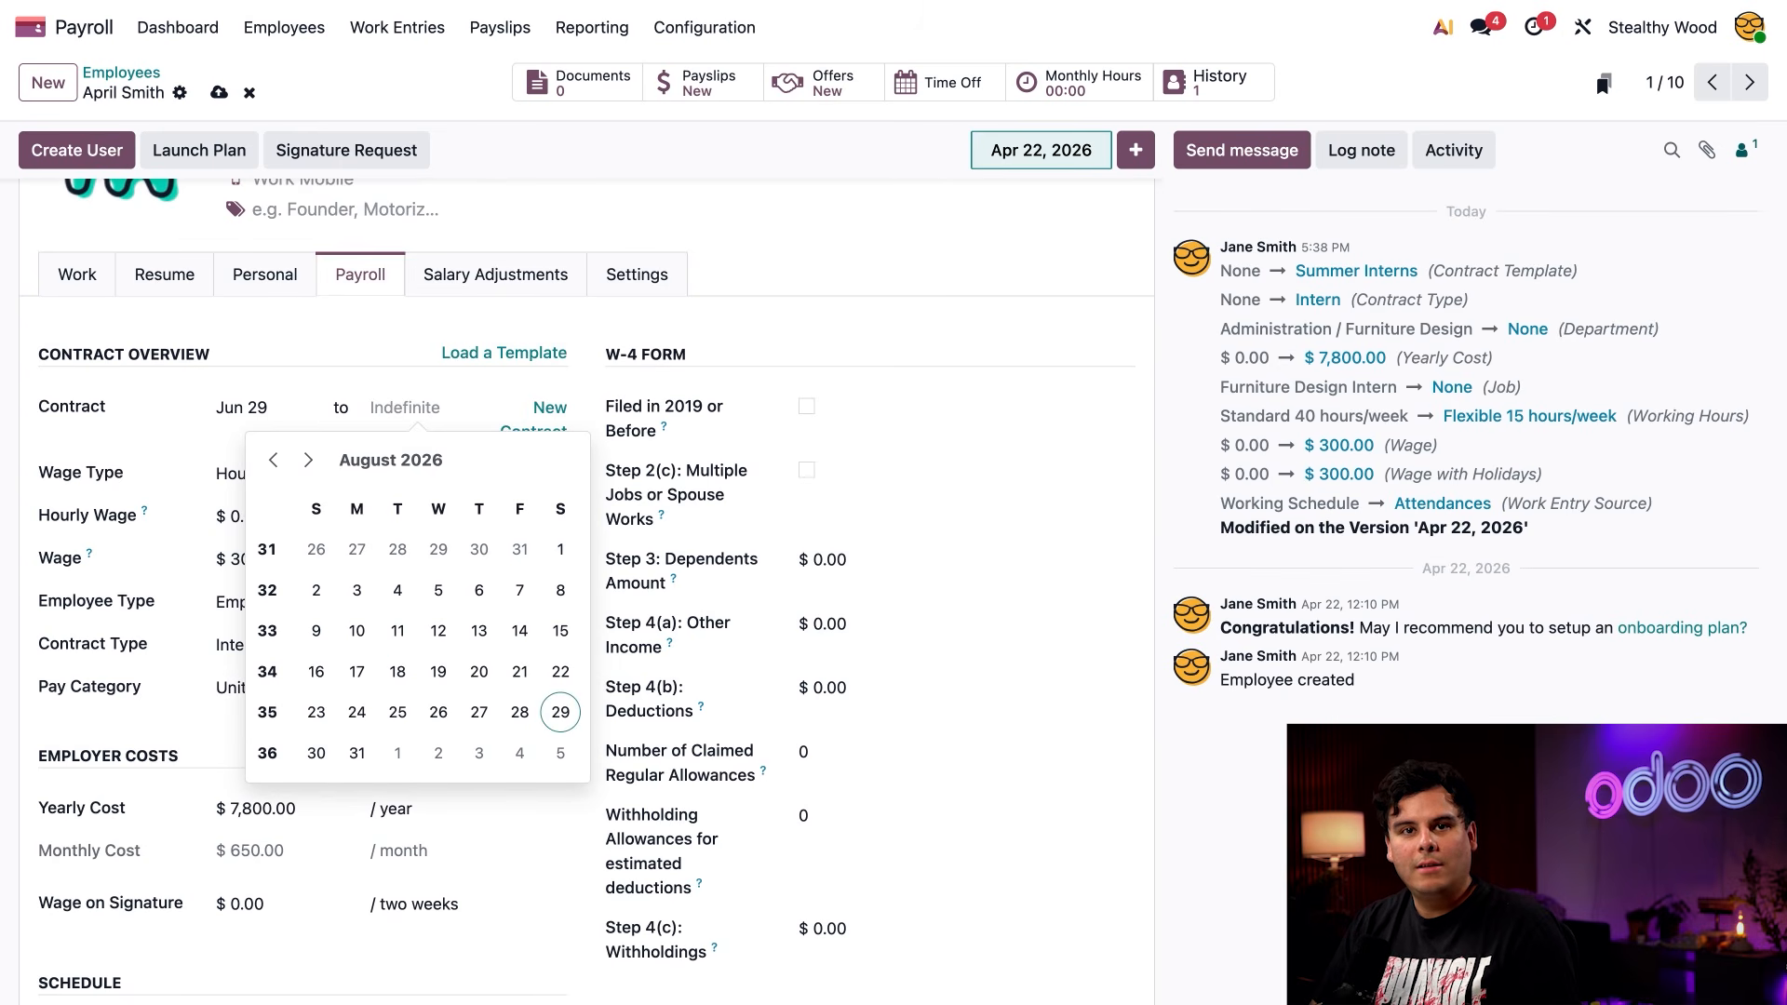
pyautogui.click(519, 632)
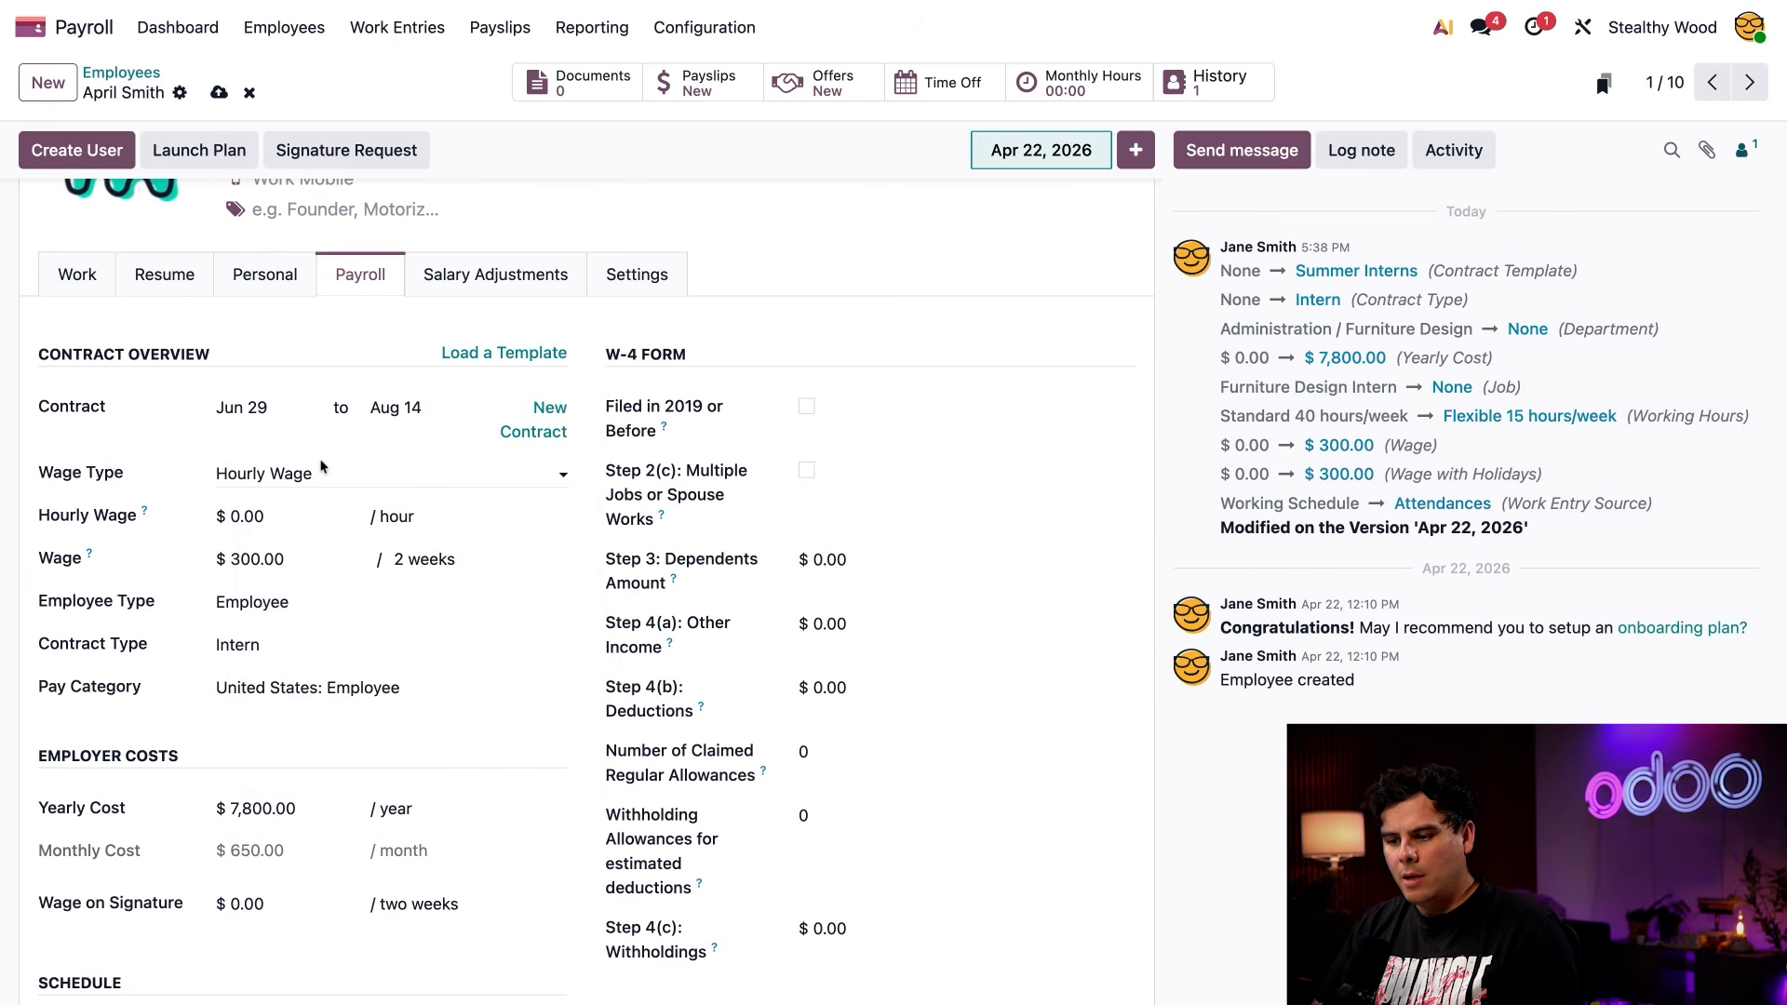
pyautogui.click(276, 517)
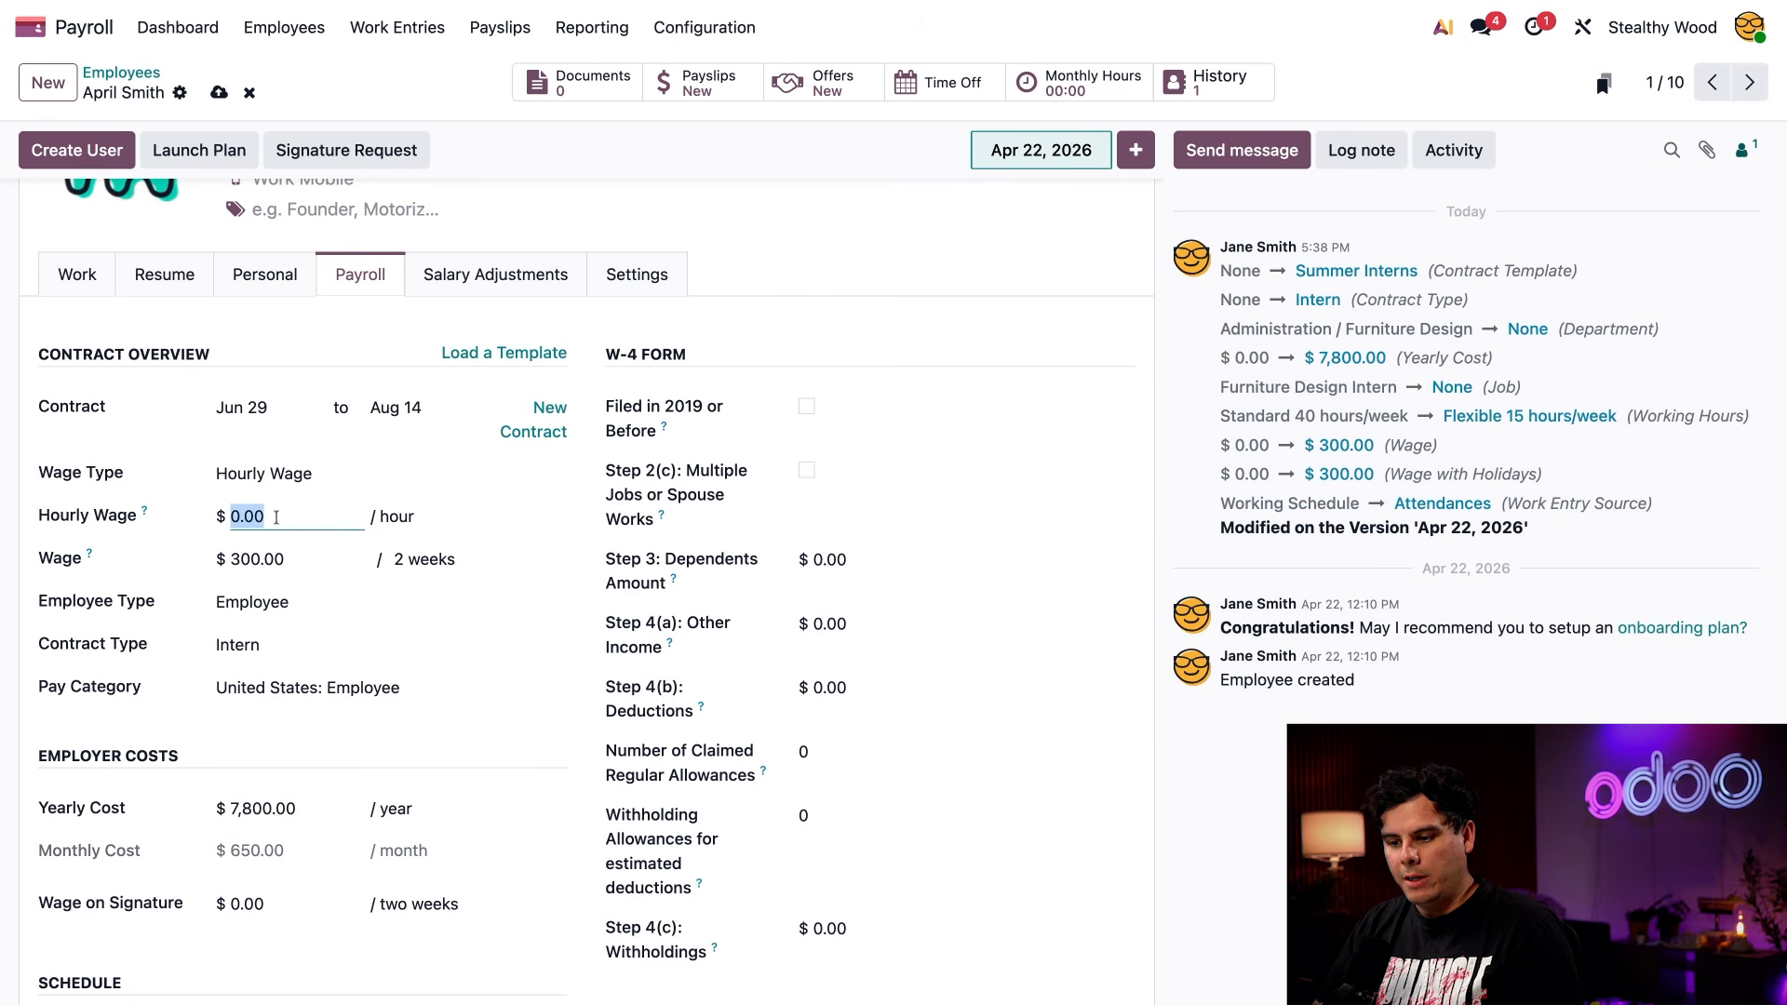
pyautogui.write('20')
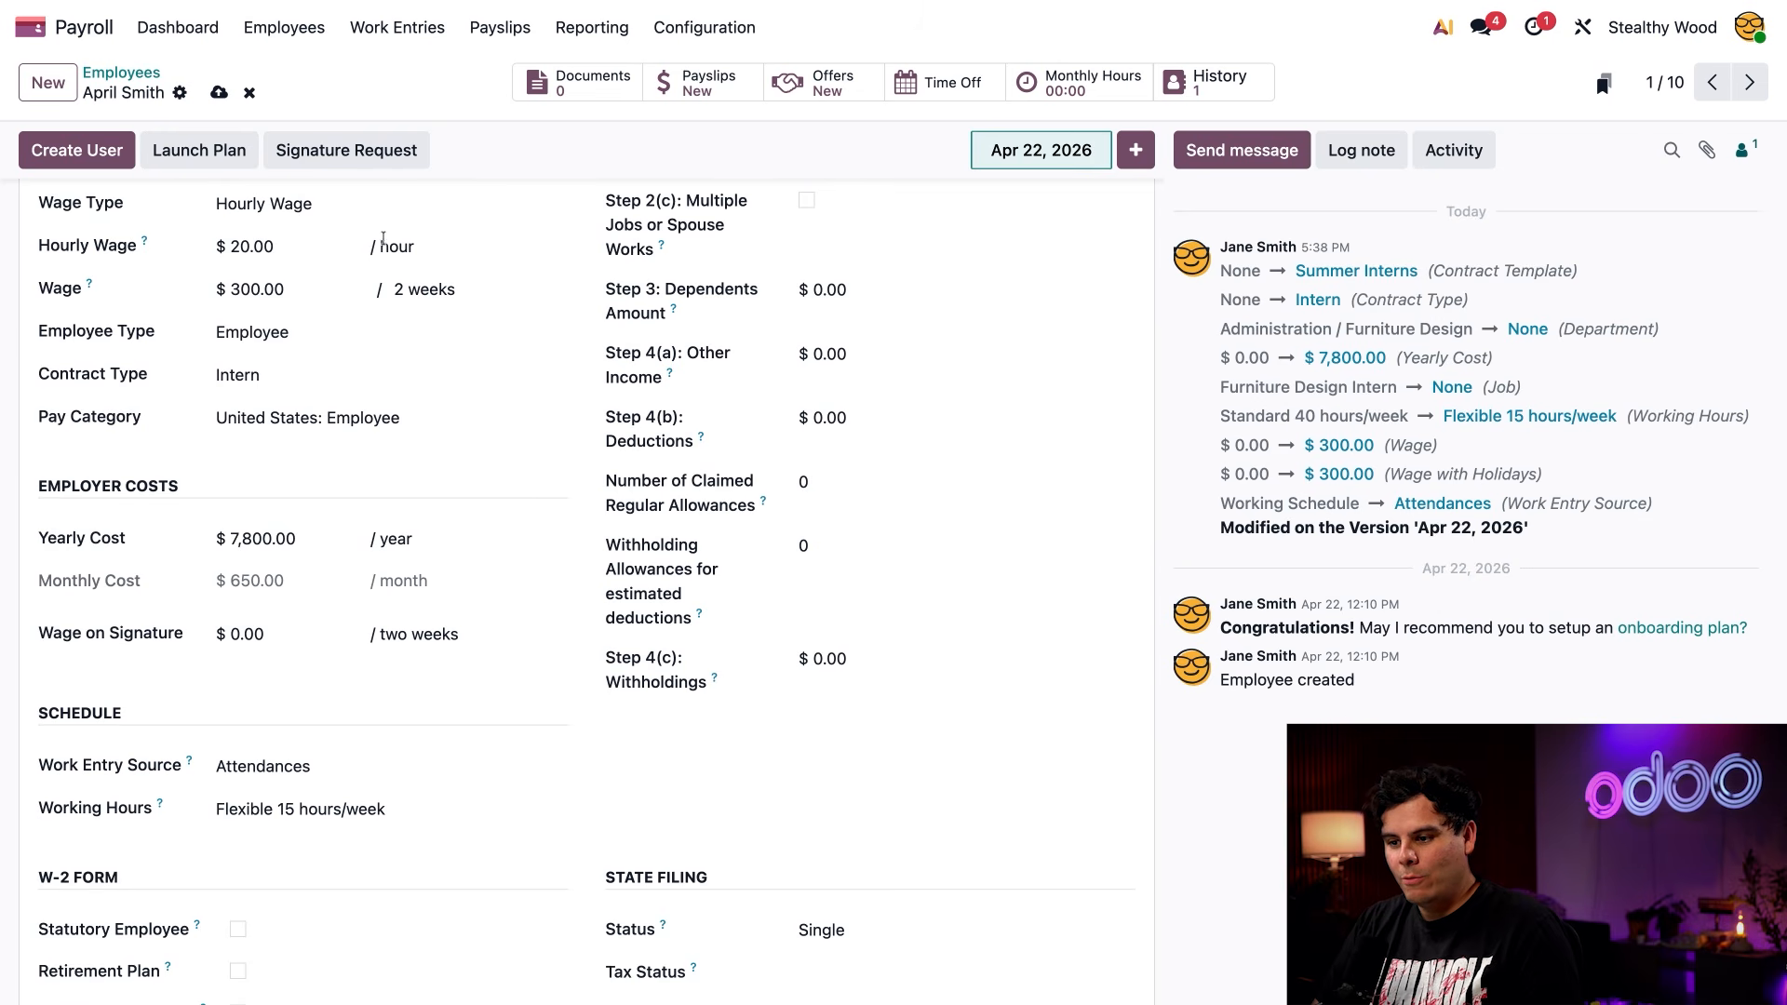
# Prepare a signature request for Intern Contract.pdf with employee role Intern and the factory manager as the responsible person.
pyautogui.click(380, 149)
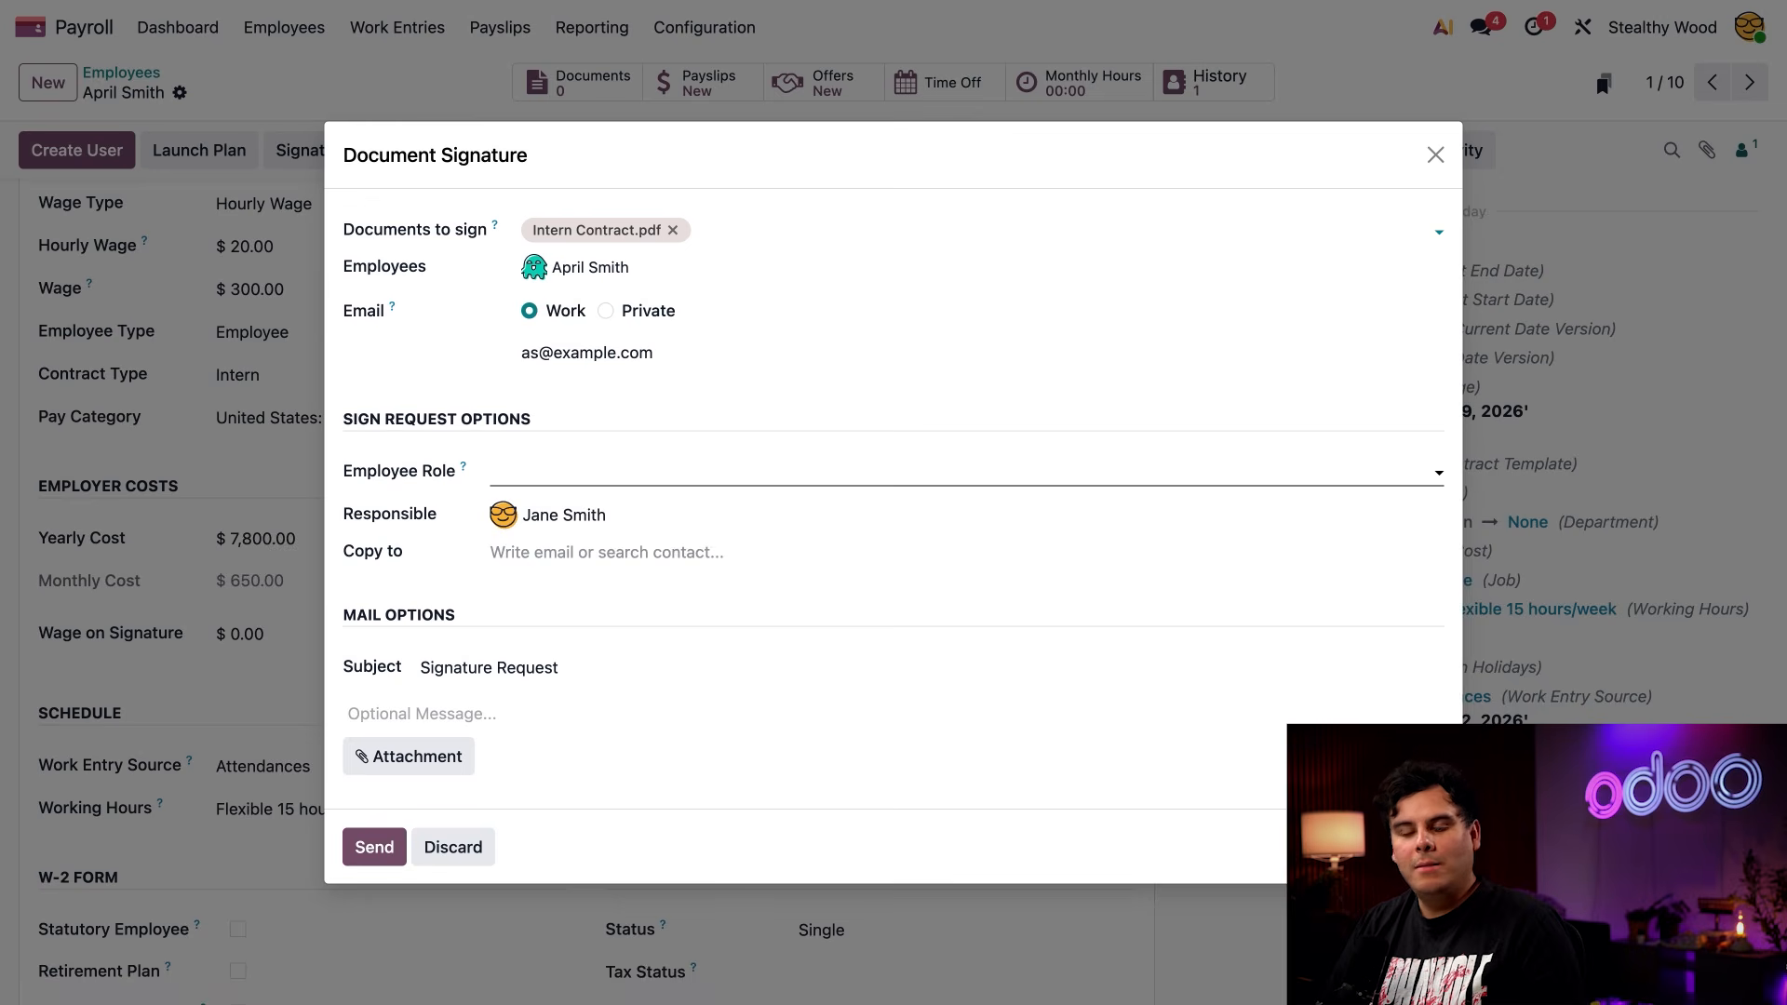
pyautogui.click(559, 475)
pyautogui.click(549, 512)
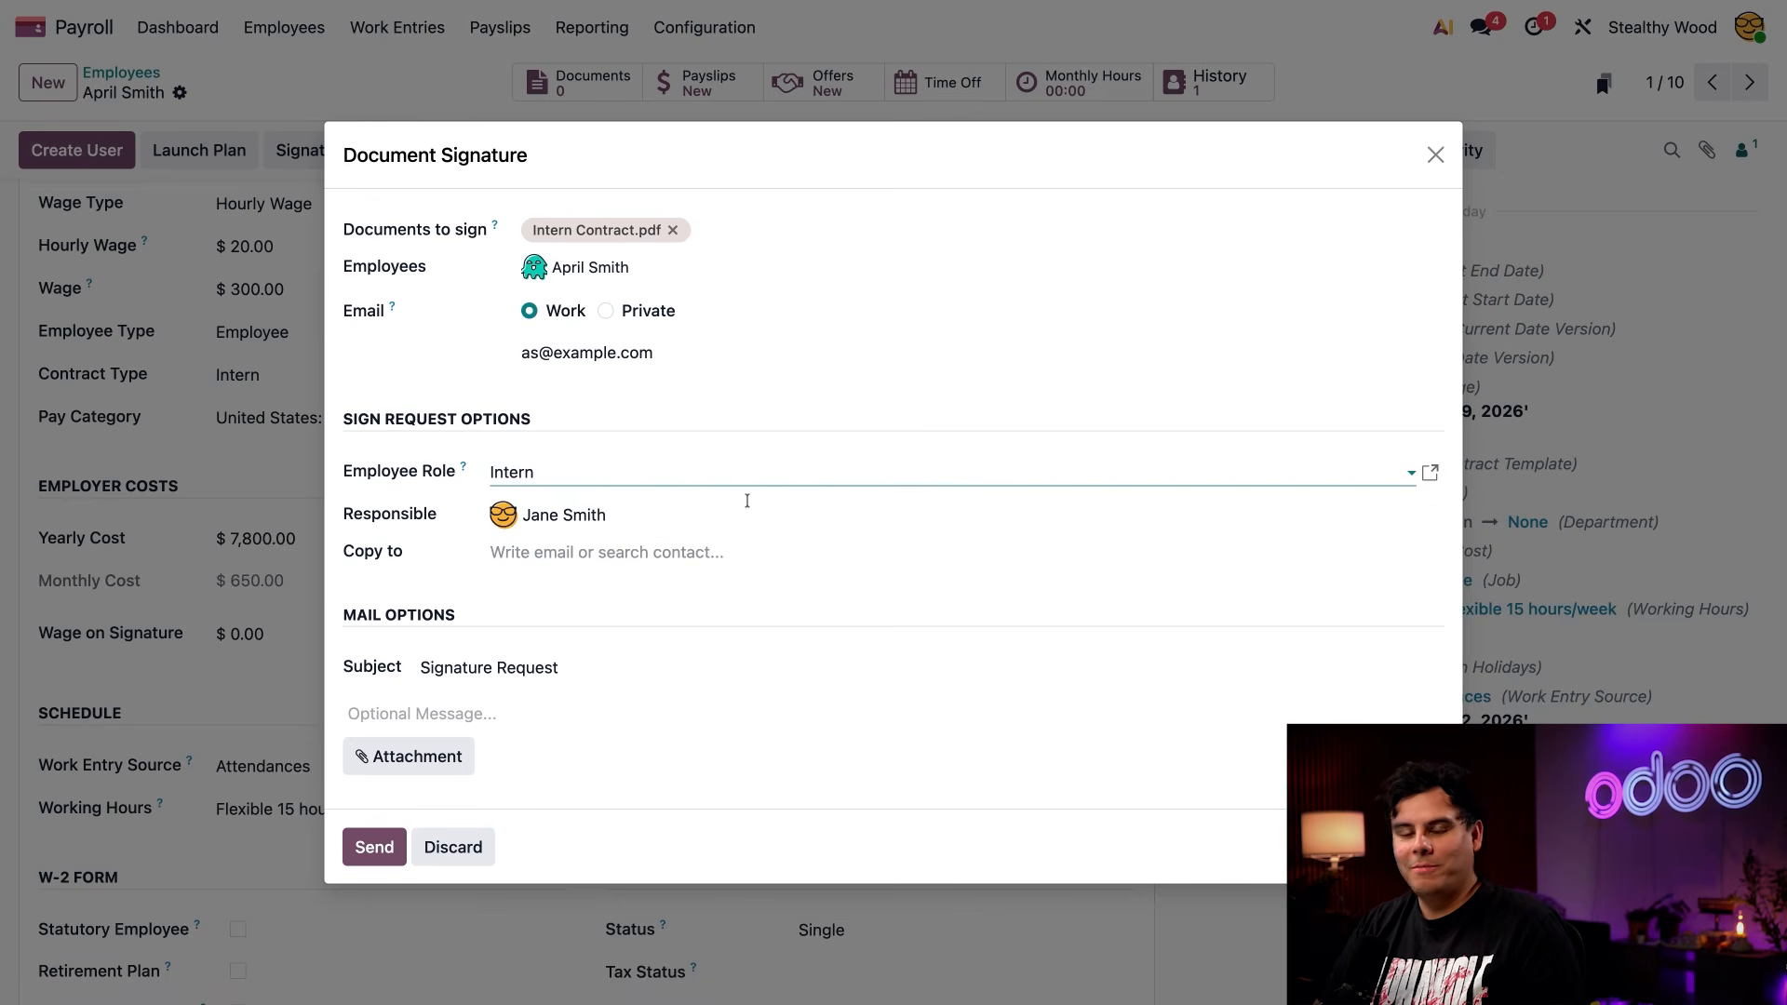
pyautogui.click(631, 507)
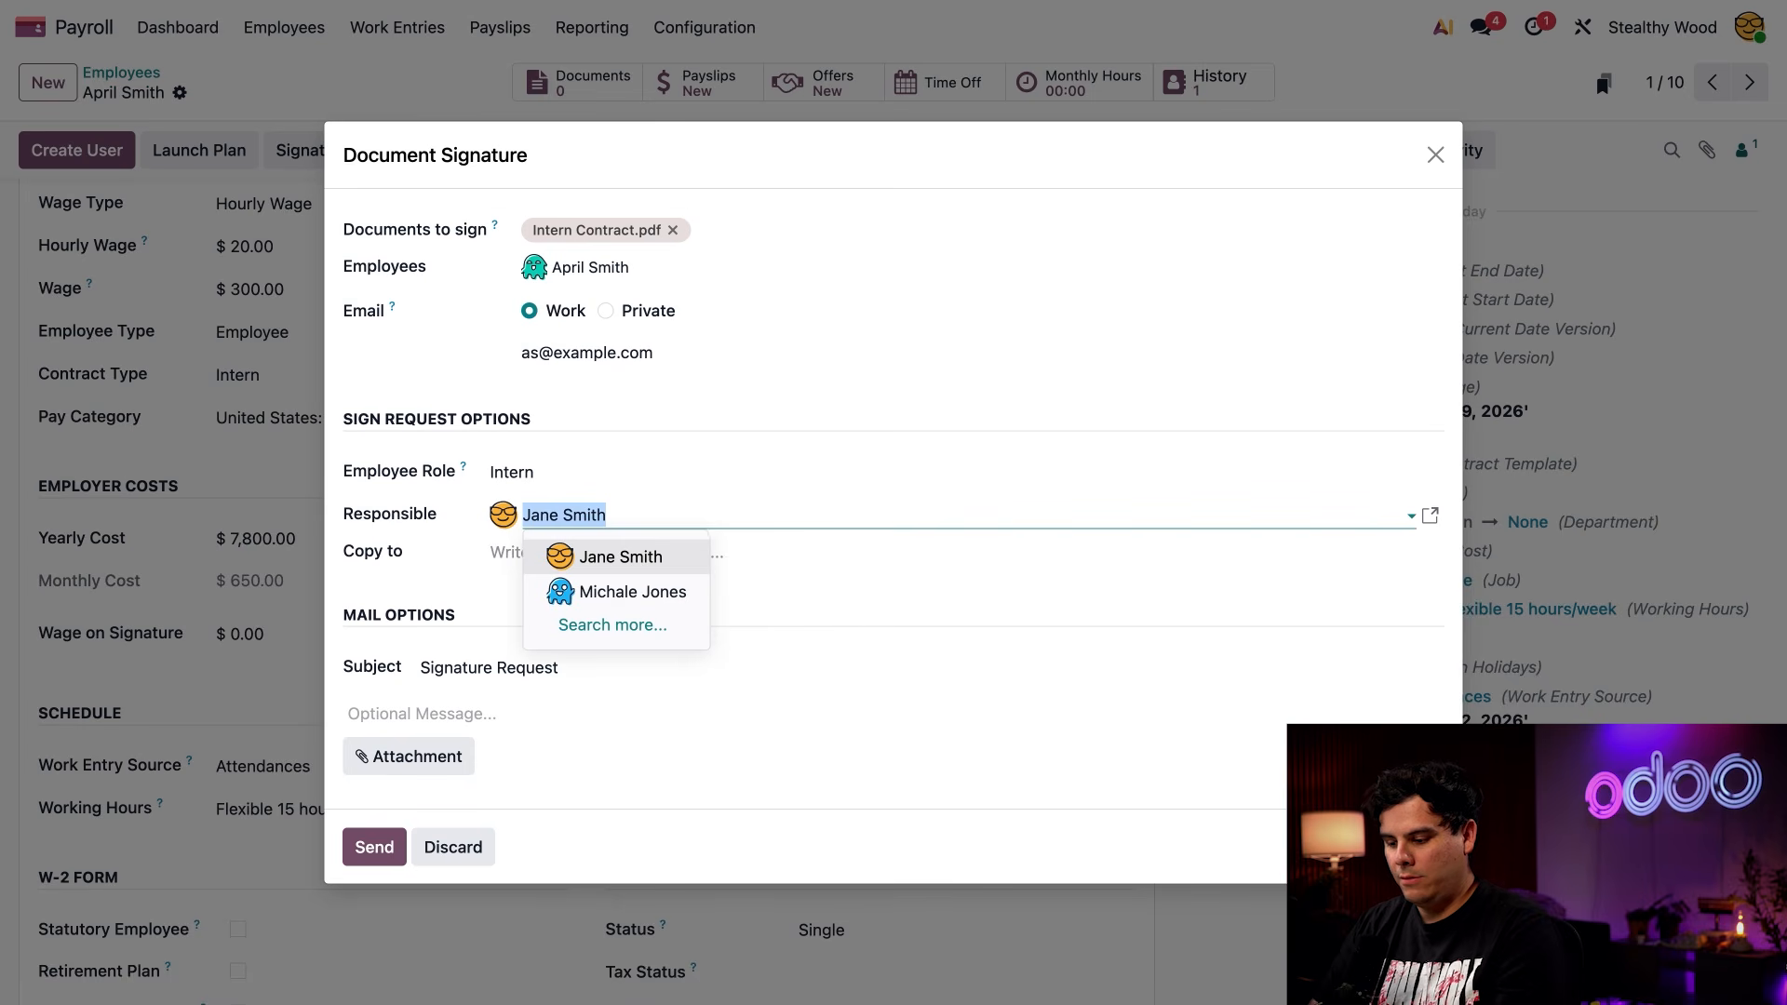
pyautogui.click(616, 593)
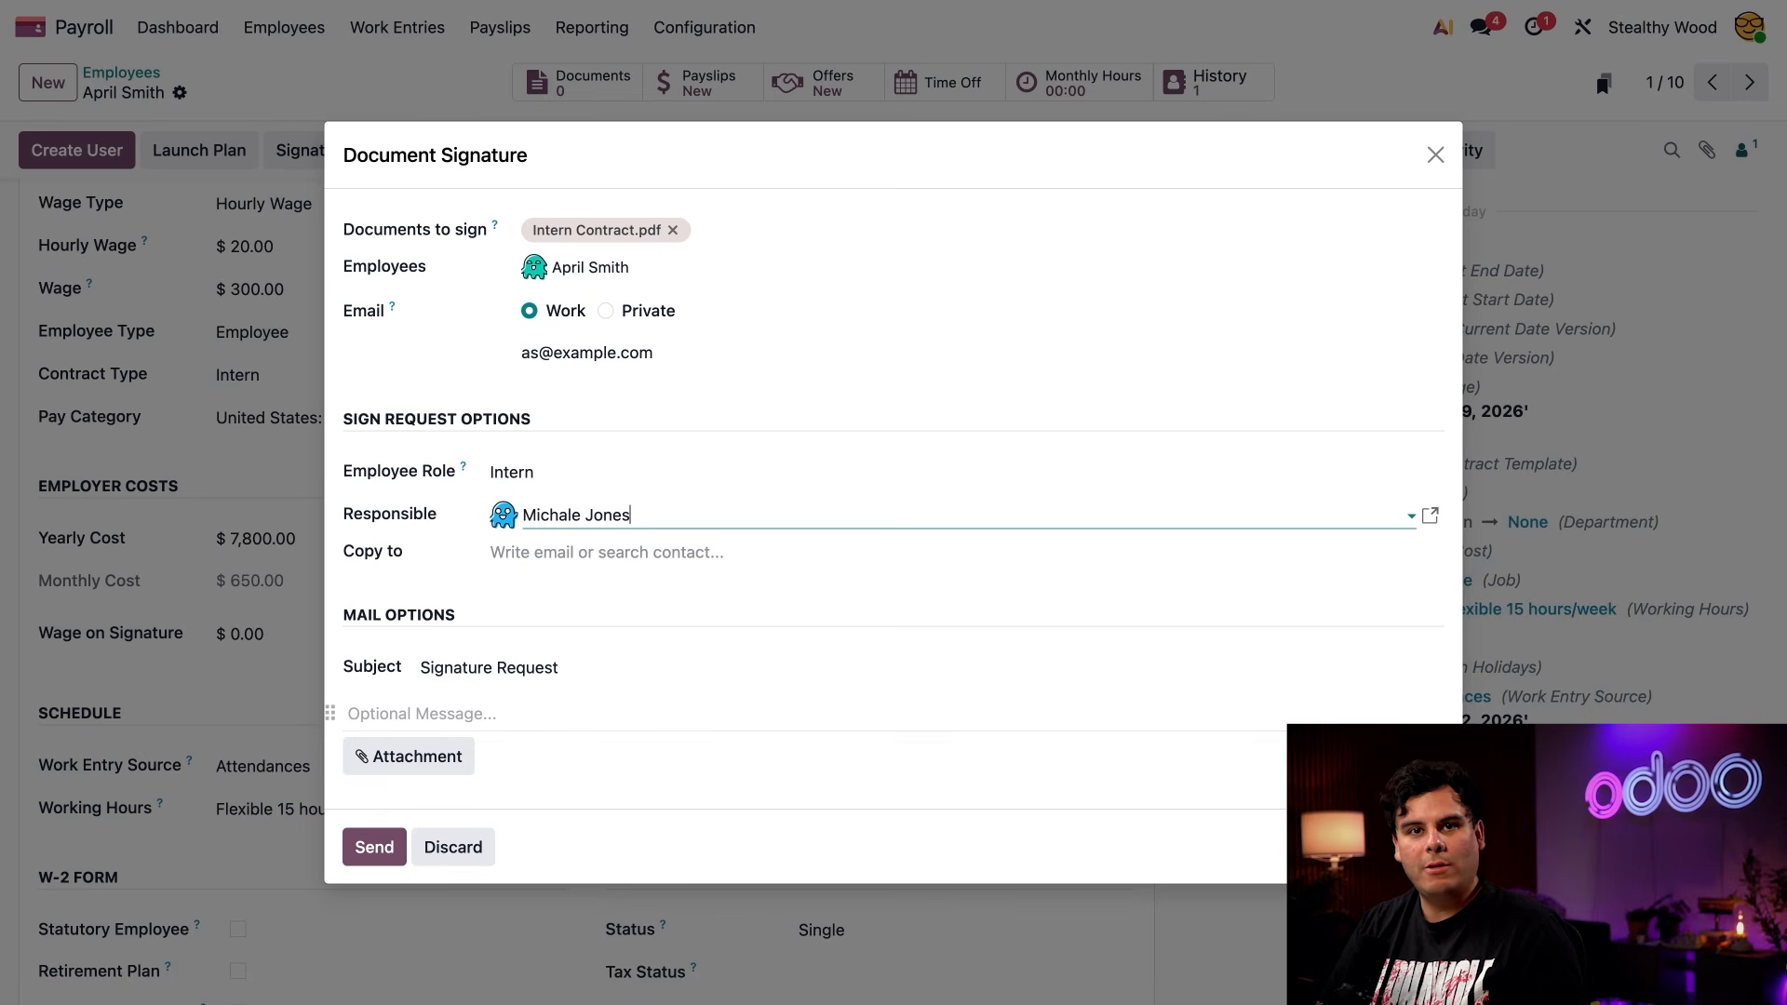
# Add the message "Here's your contract!" to the signature request and send it.
pyautogui.click(422, 714)
pyautogui.write('Here')
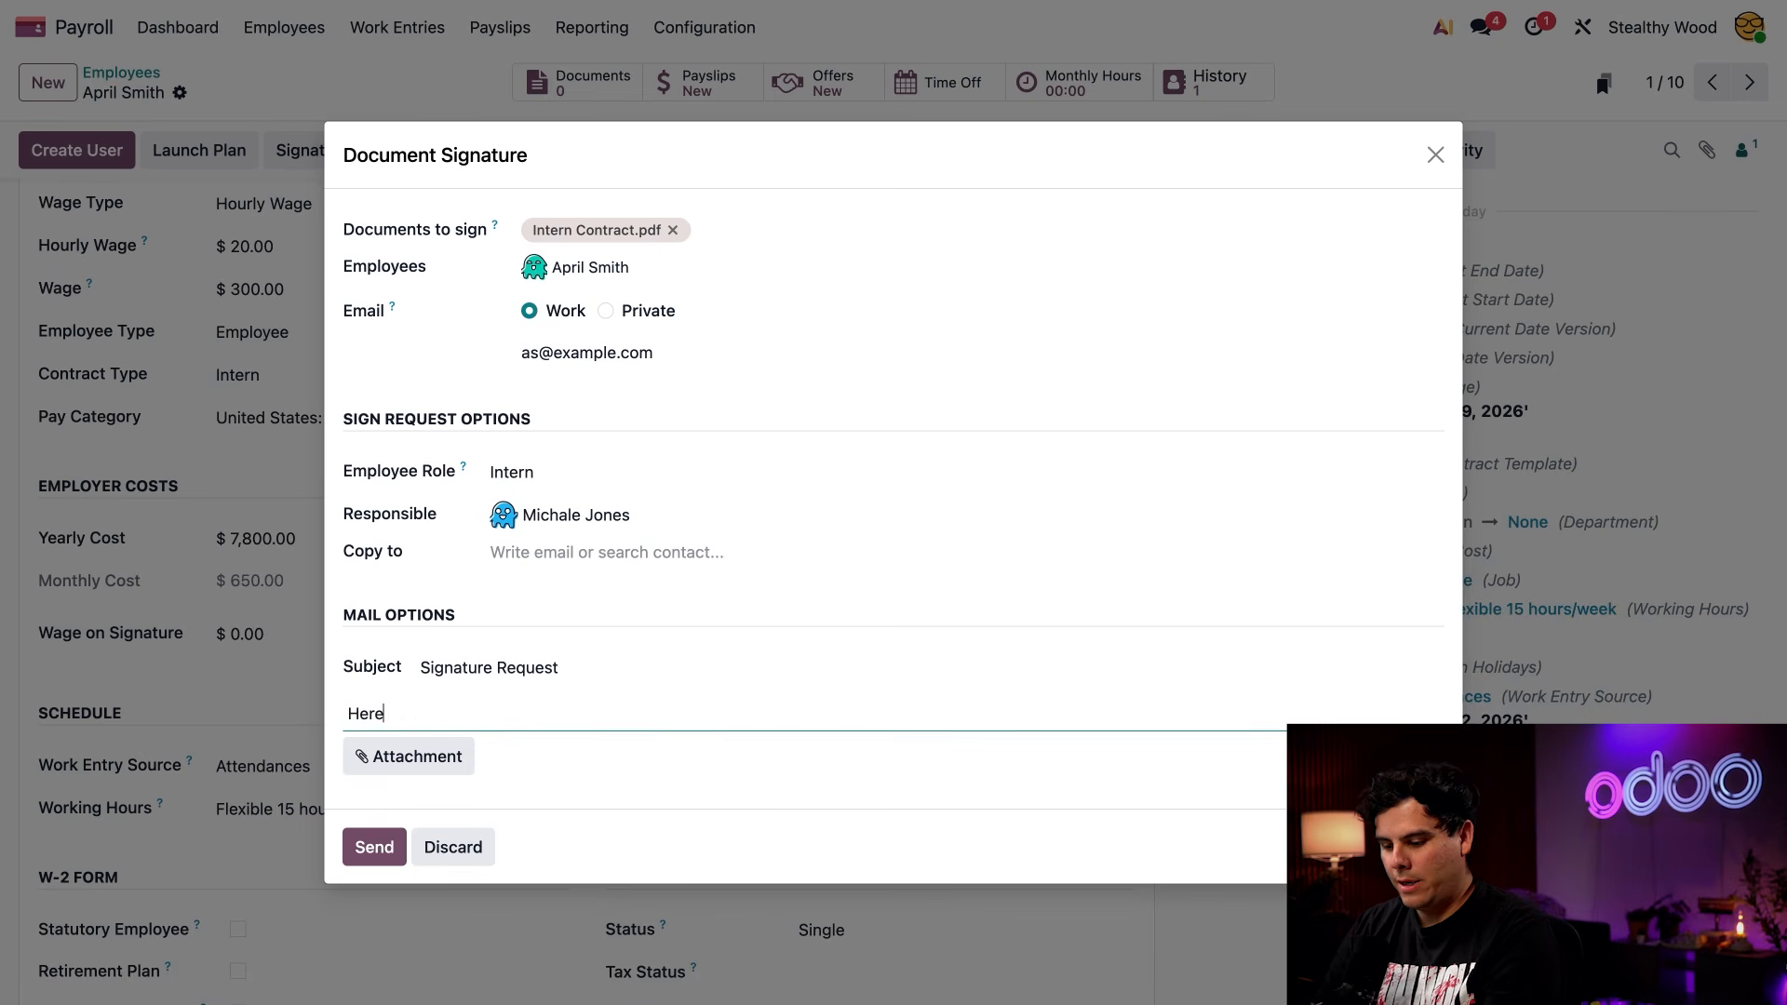
pyautogui.write("'s your c")
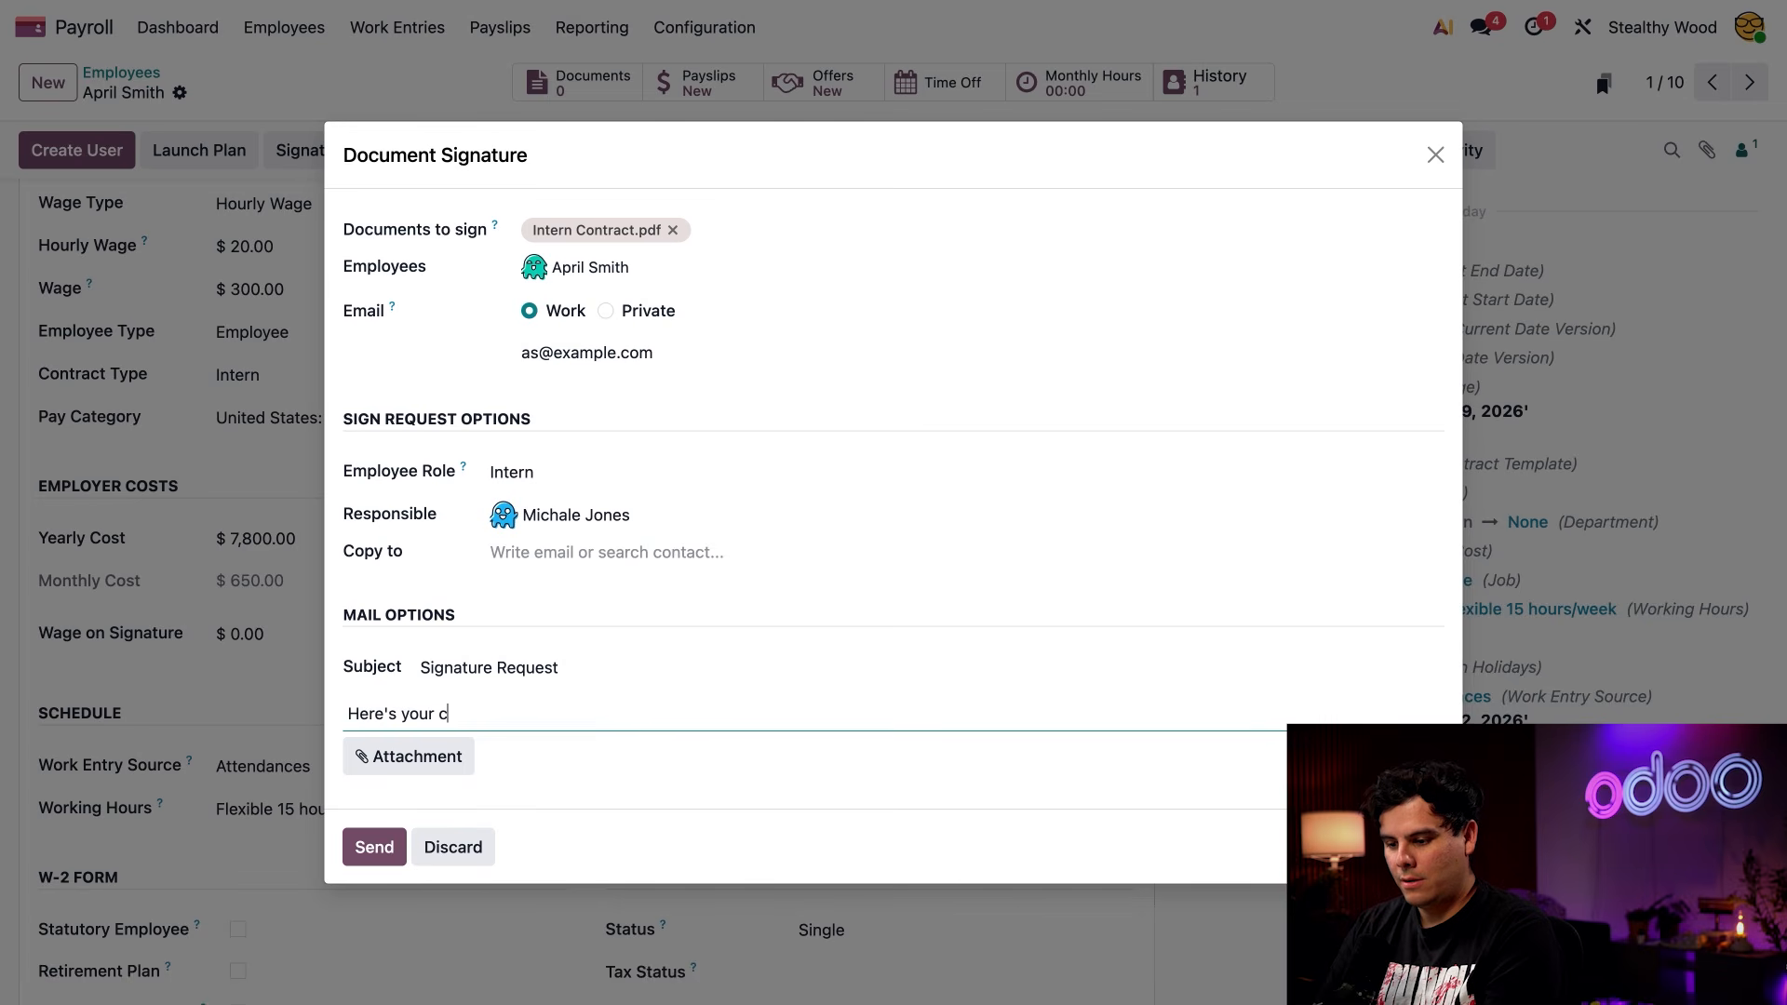
pyautogui.write('ontract!')
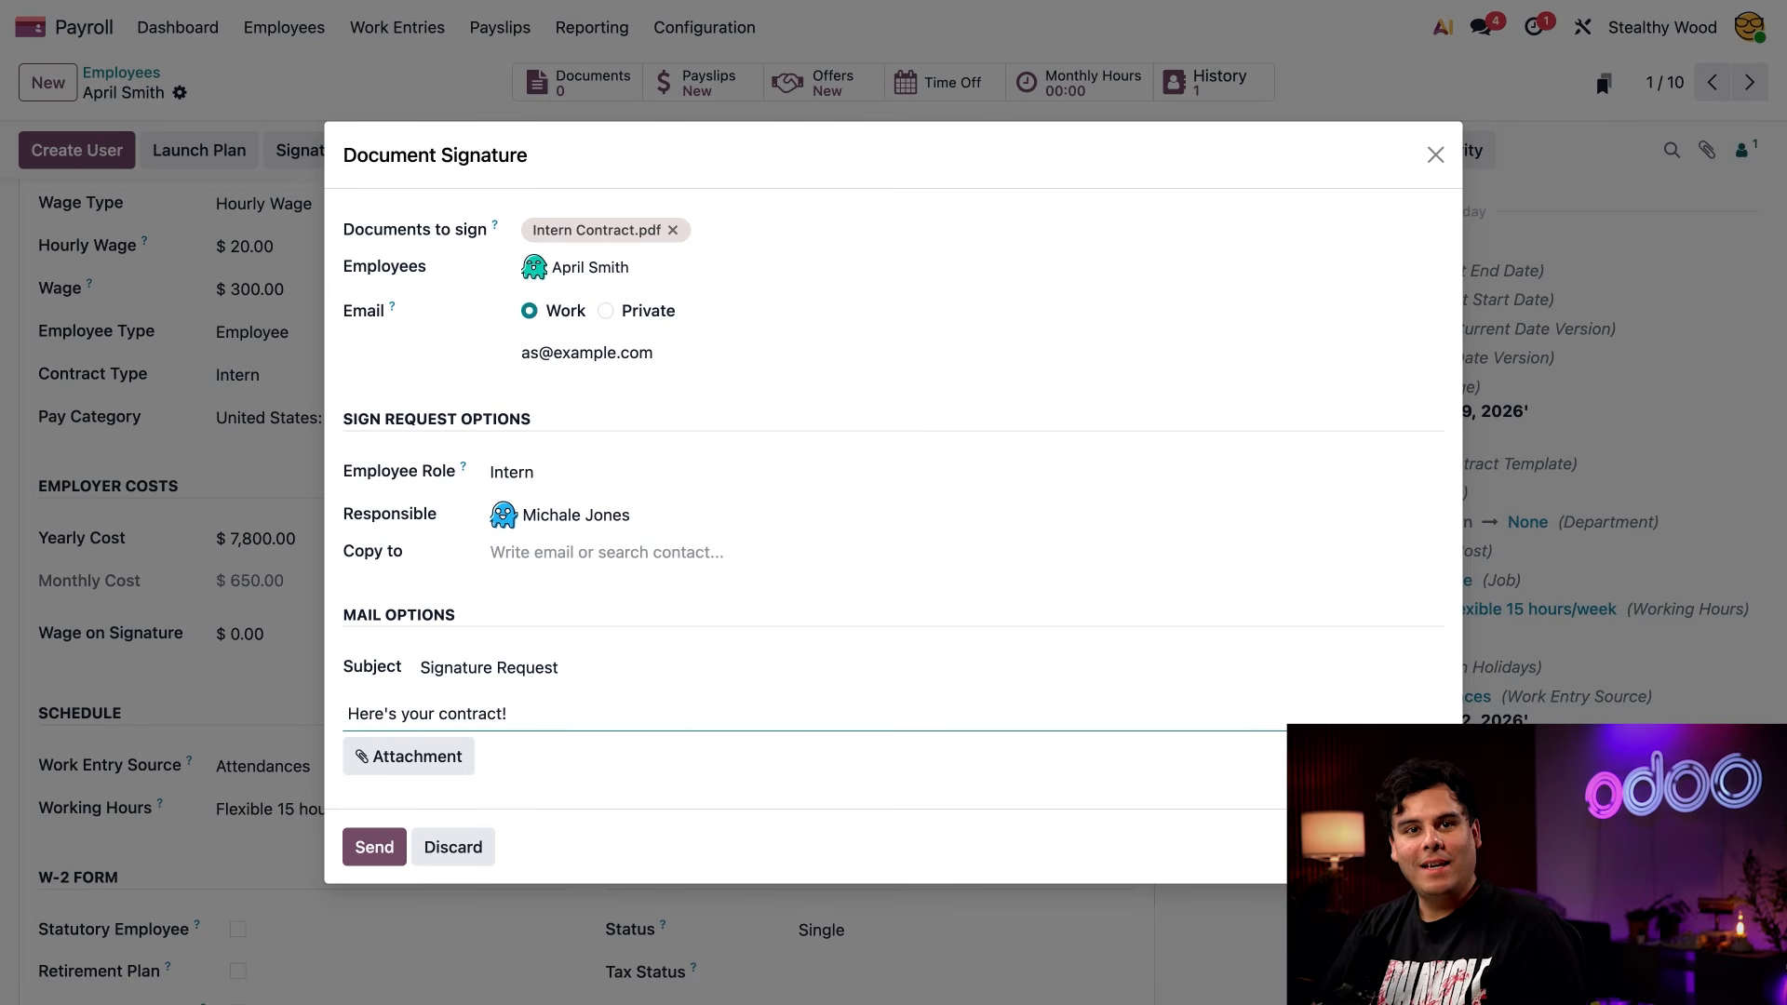
pyautogui.click(371, 847)
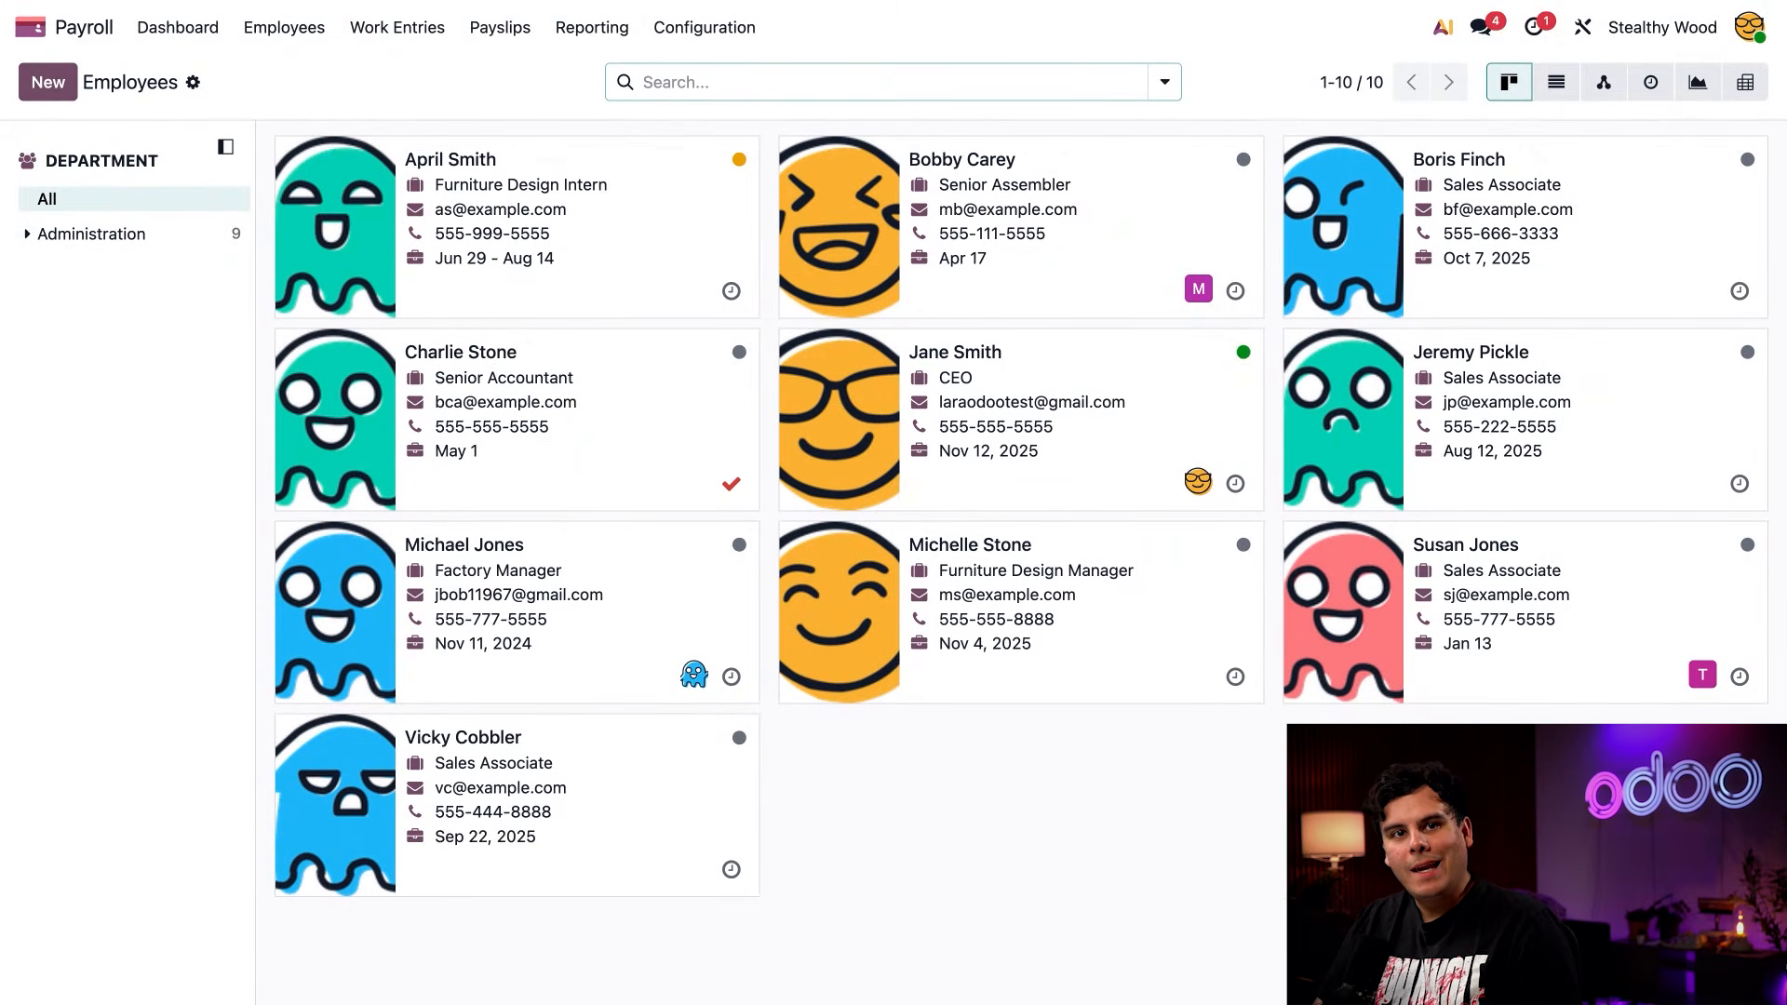
# Open the Senior Assembler's employee record and compare its January 1, 2025 and April 17, 2026 contract versions.
pyautogui.click(1080, 308)
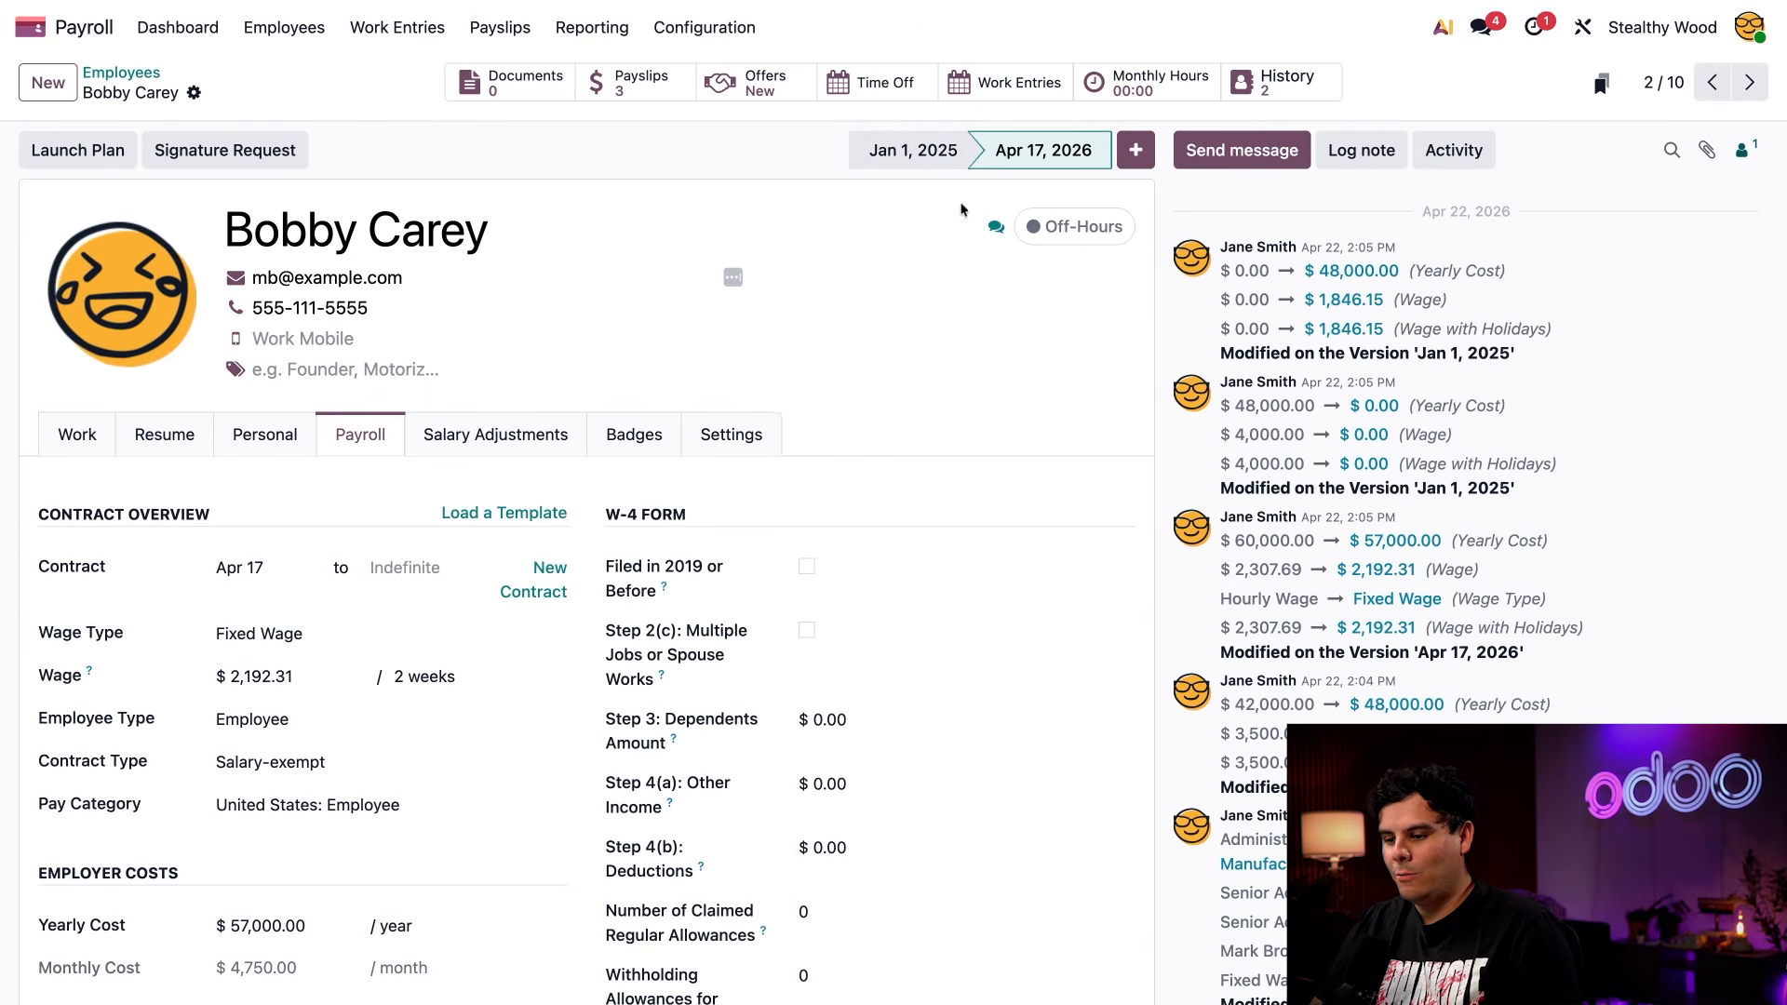
pyautogui.click(915, 152)
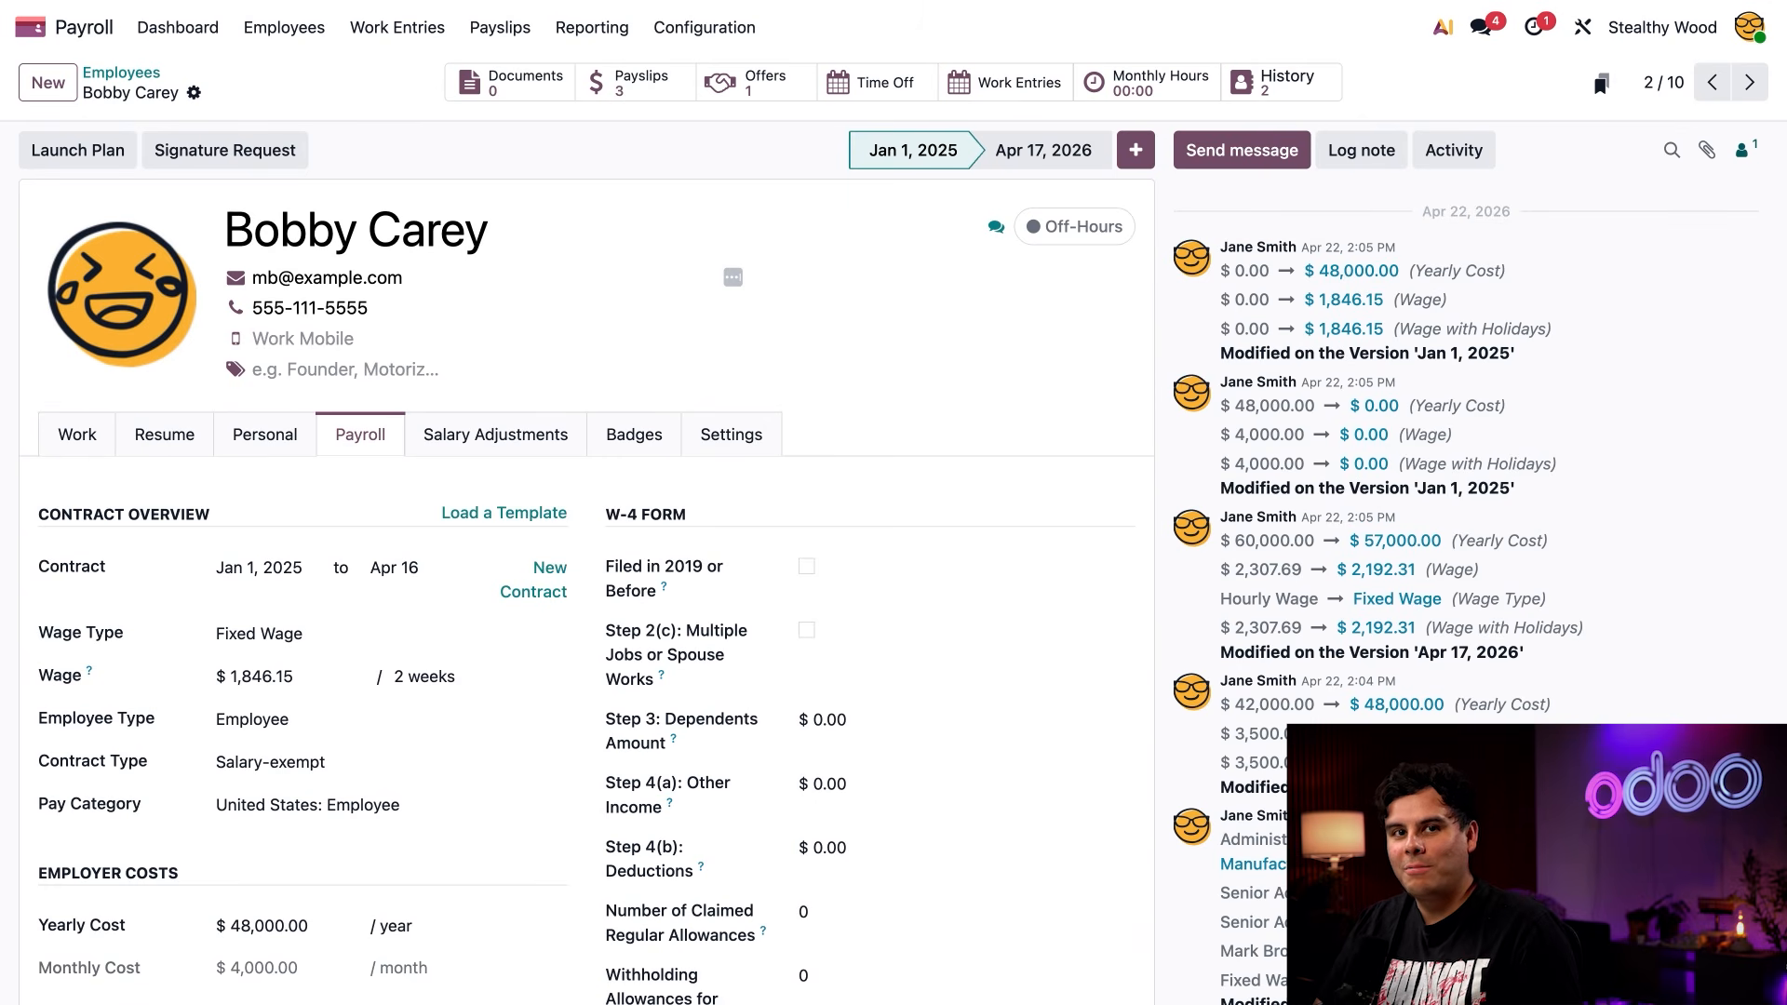
pyautogui.click(1023, 165)
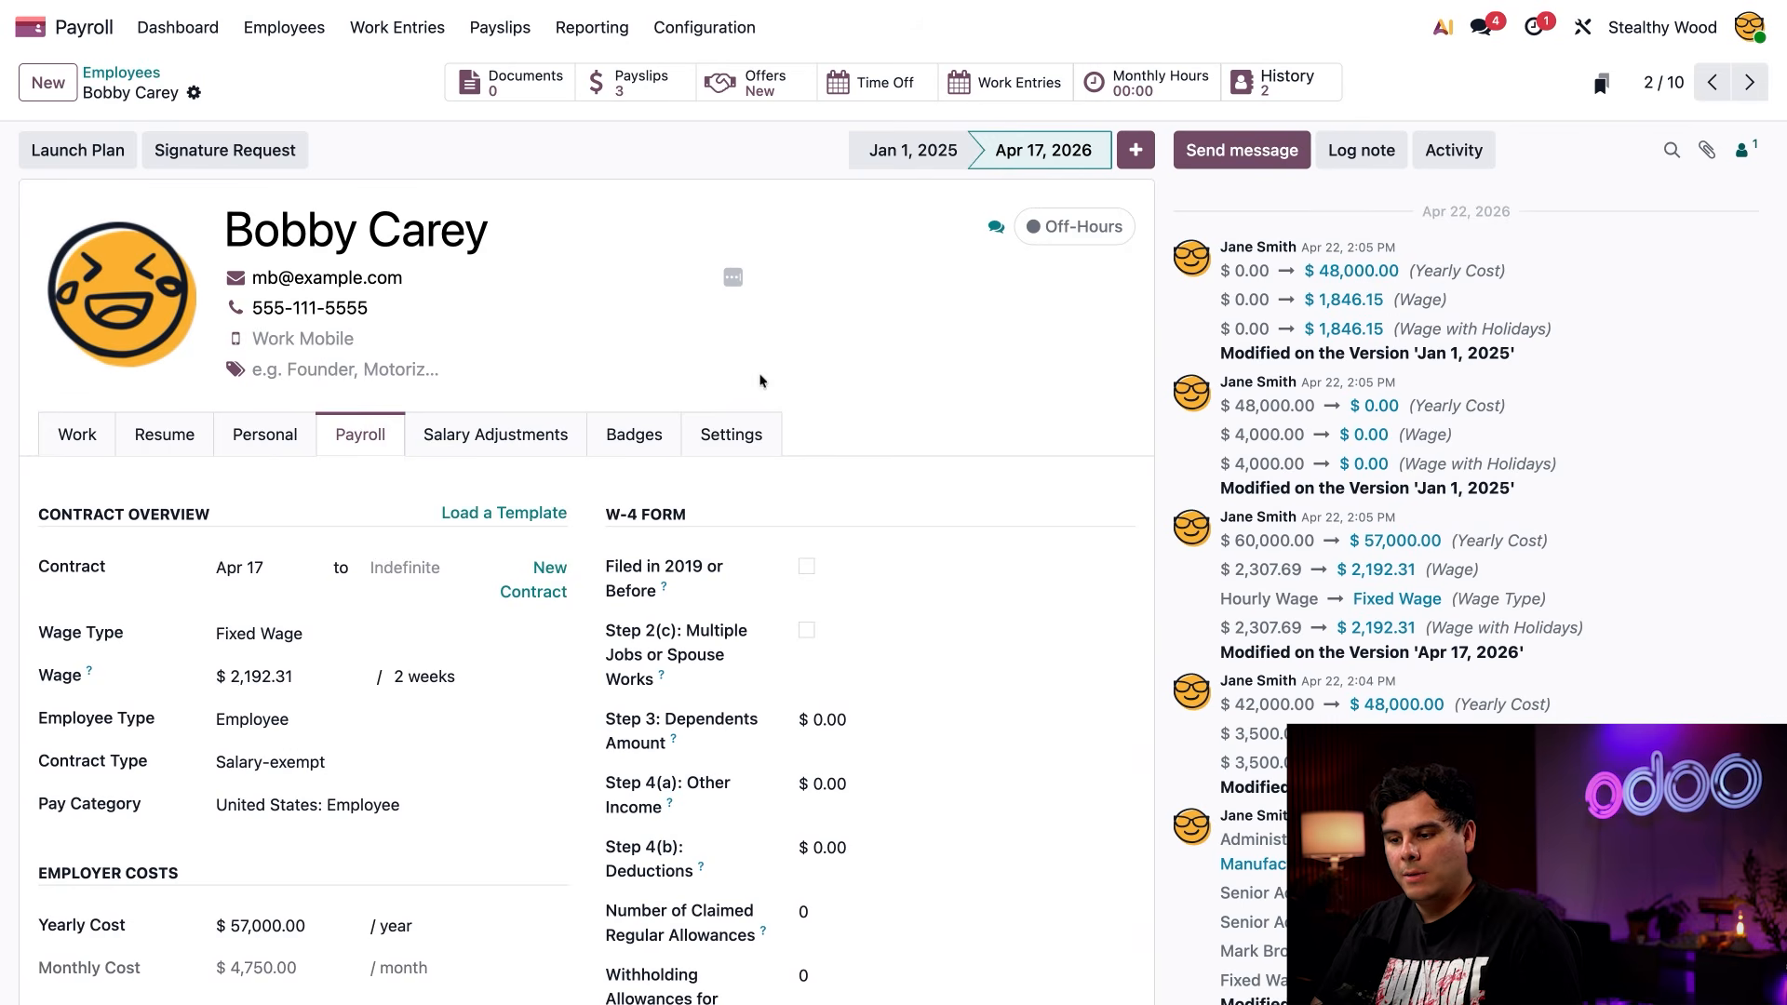
# End the Senior Assembler's current contract on April 30, 2026 and create a new contract starting May 1, 2026.
pyautogui.click(418, 569)
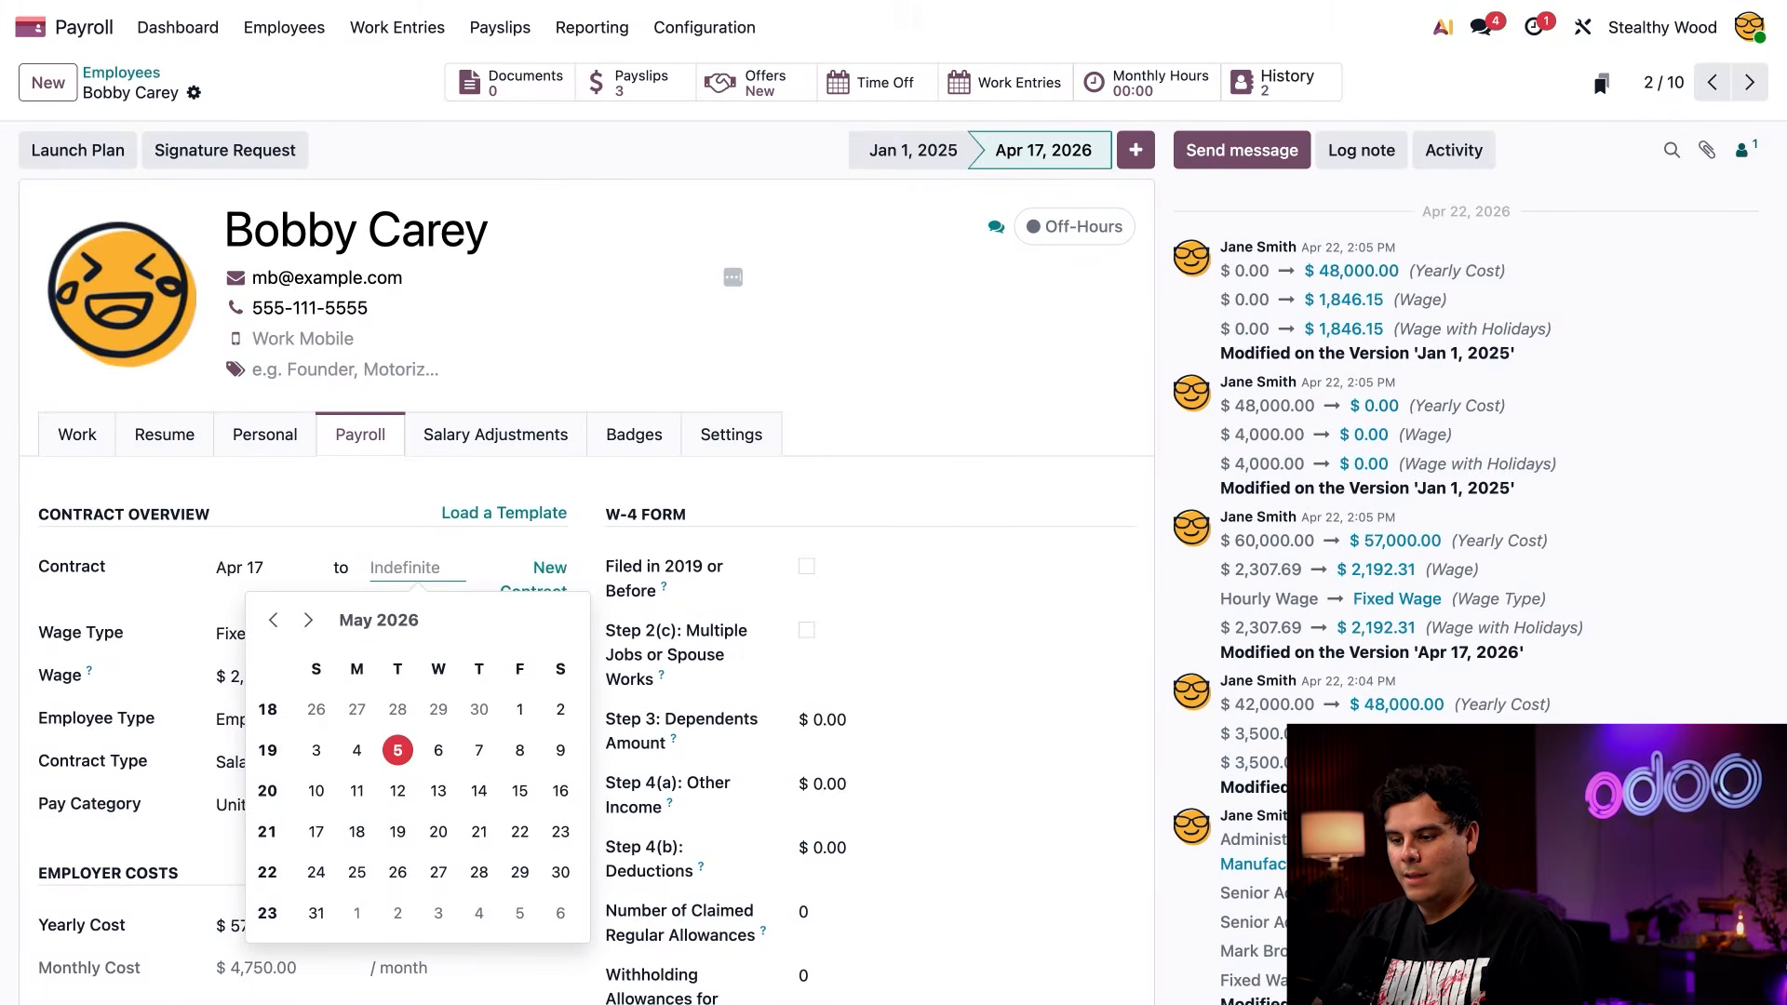
pyautogui.click(273, 620)
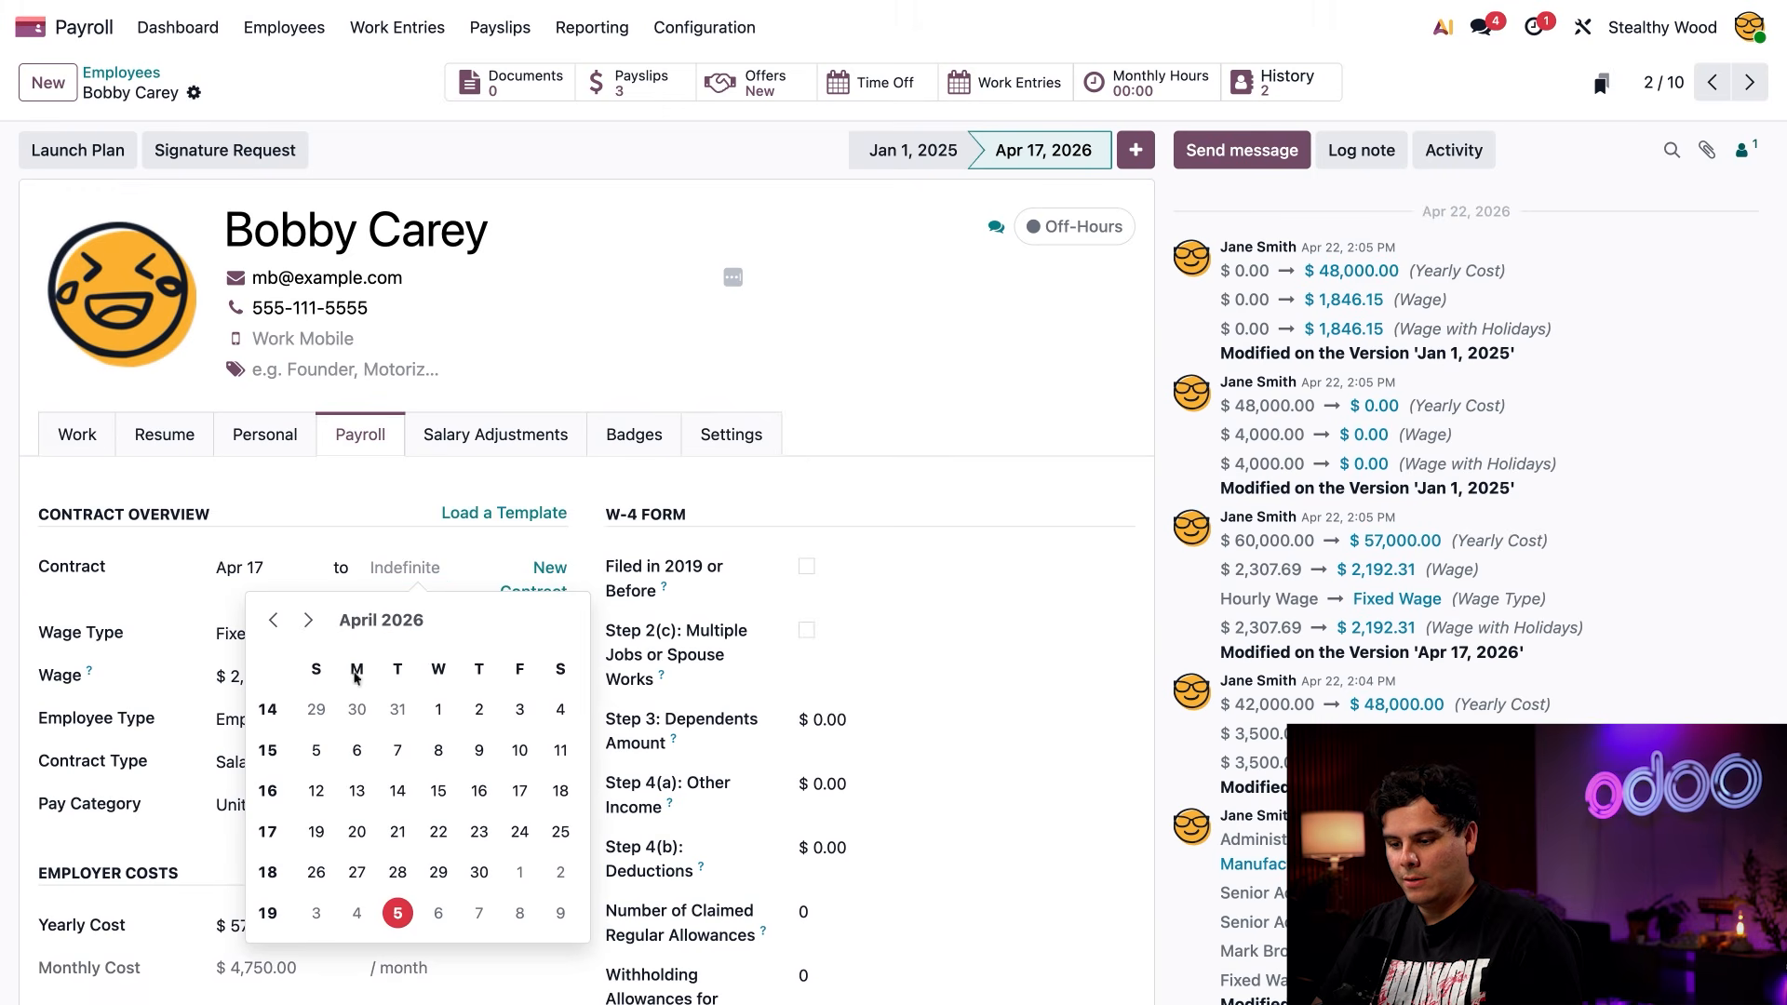
pyautogui.click(479, 872)
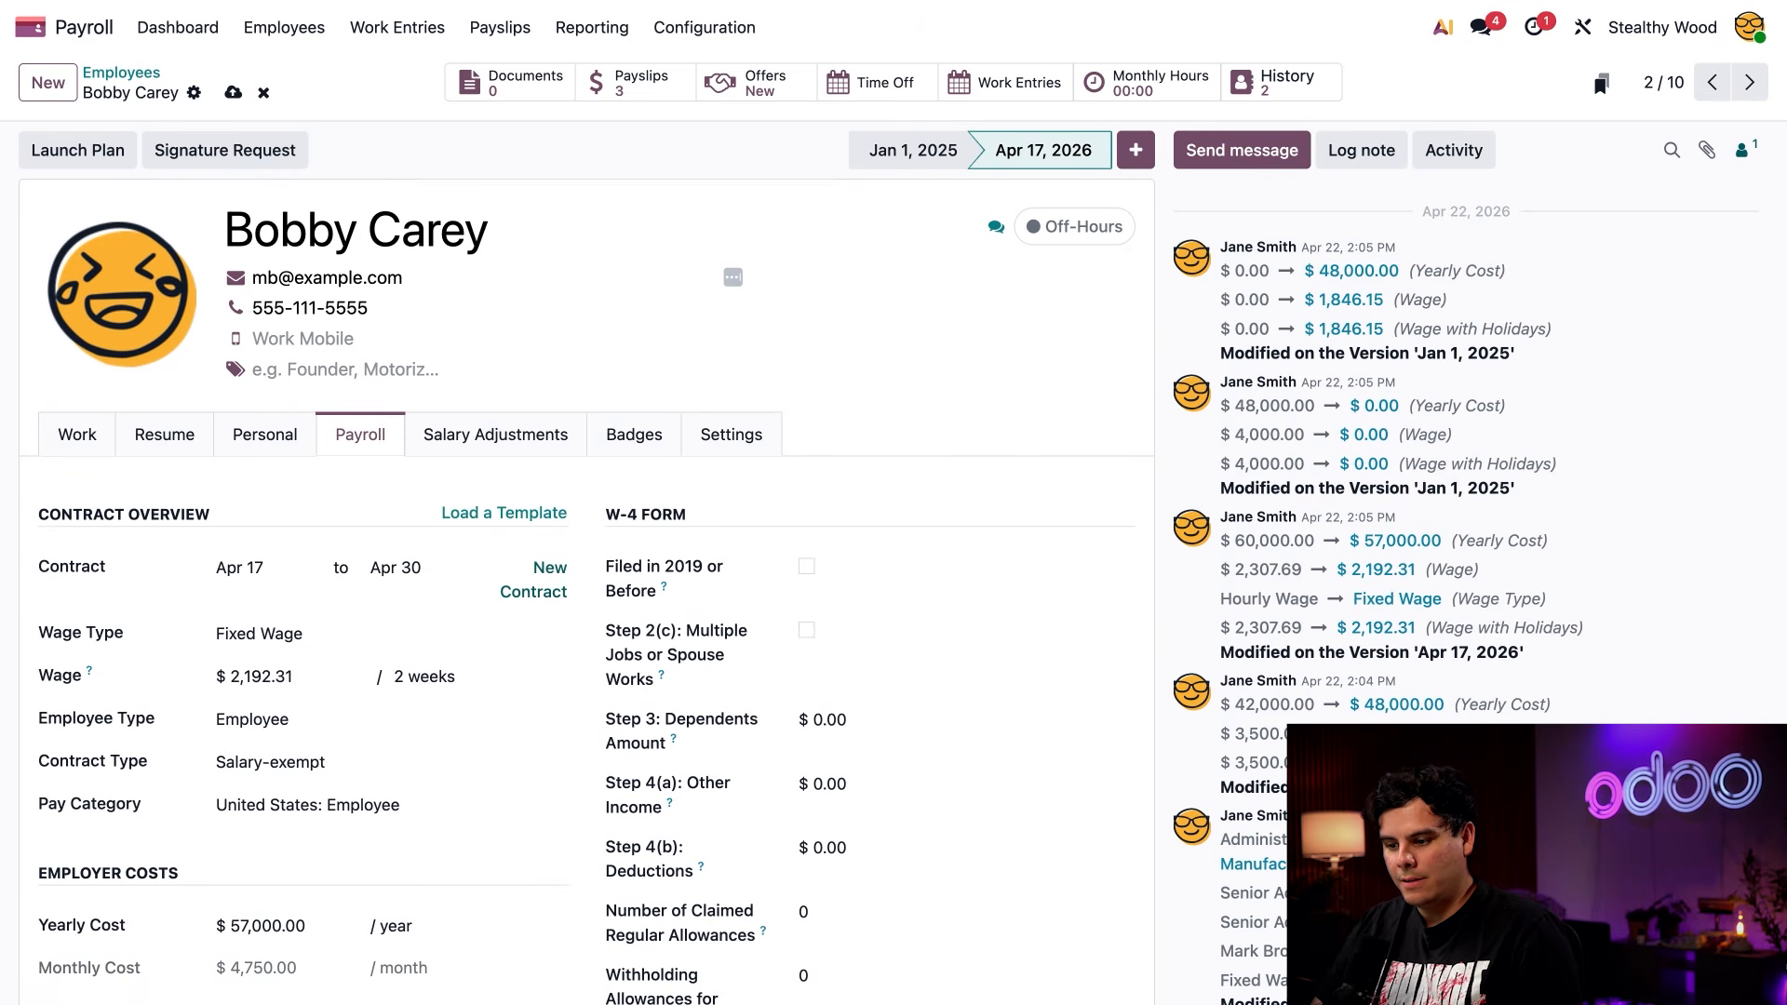
pyautogui.click(545, 569)
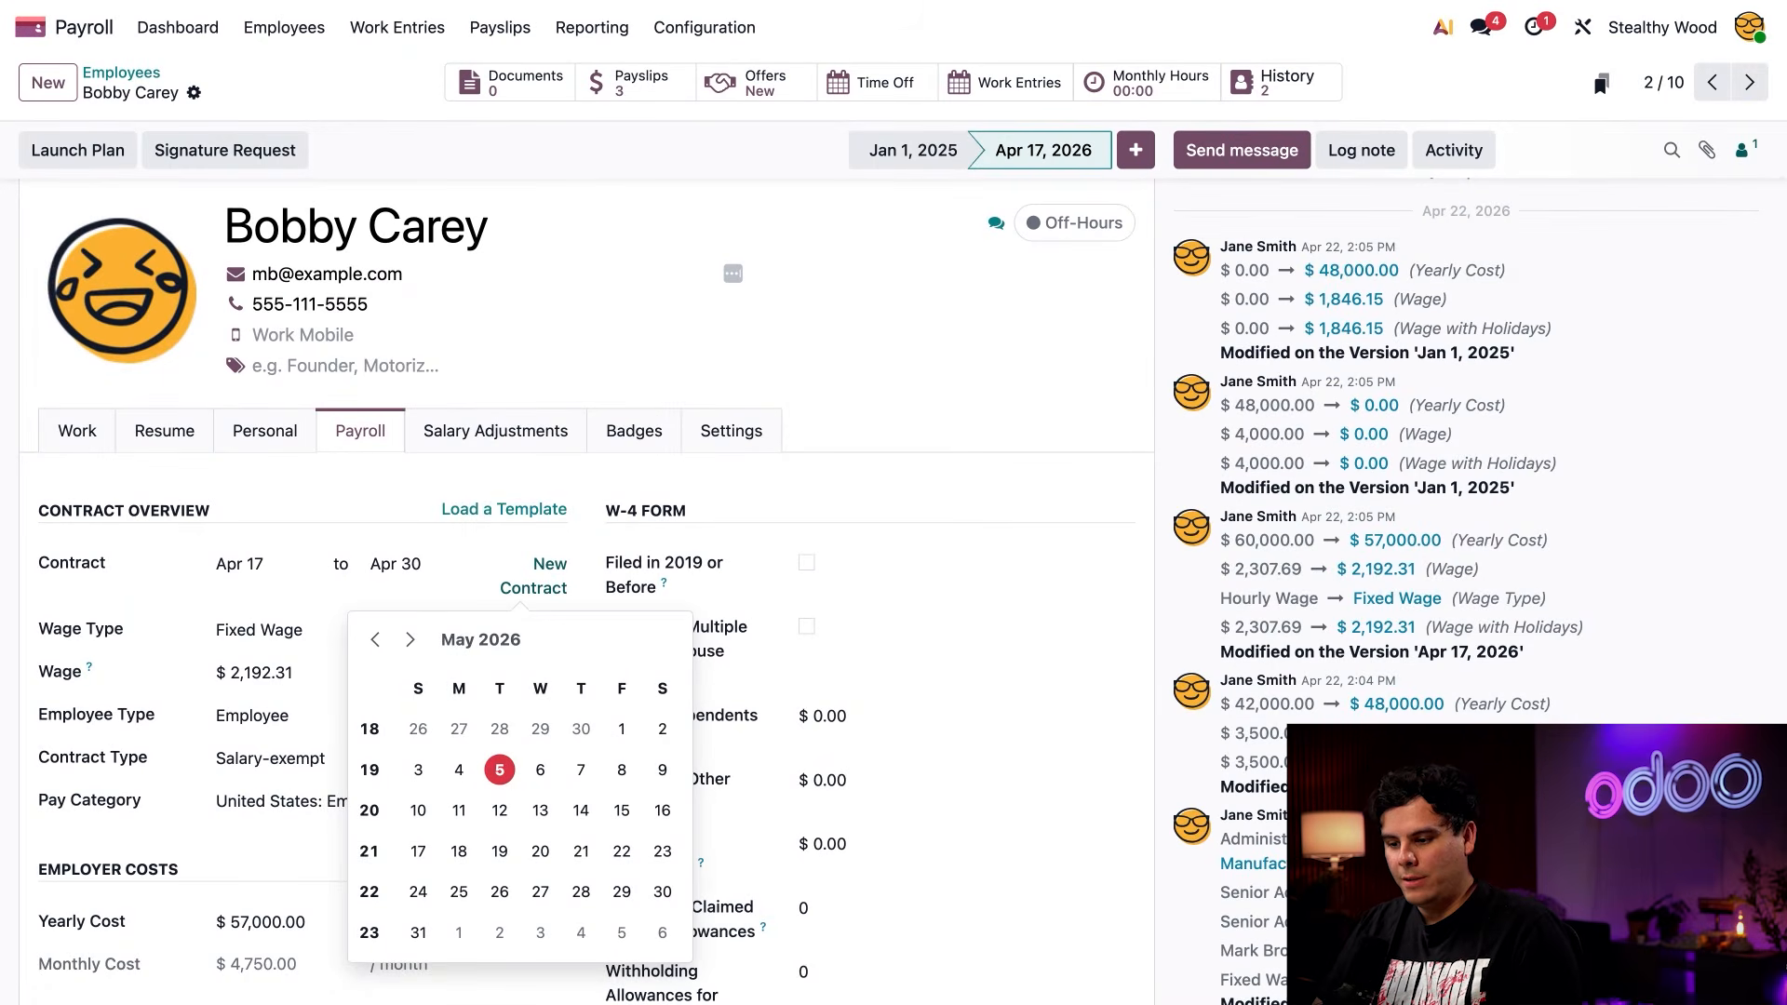
pyautogui.click(618, 730)
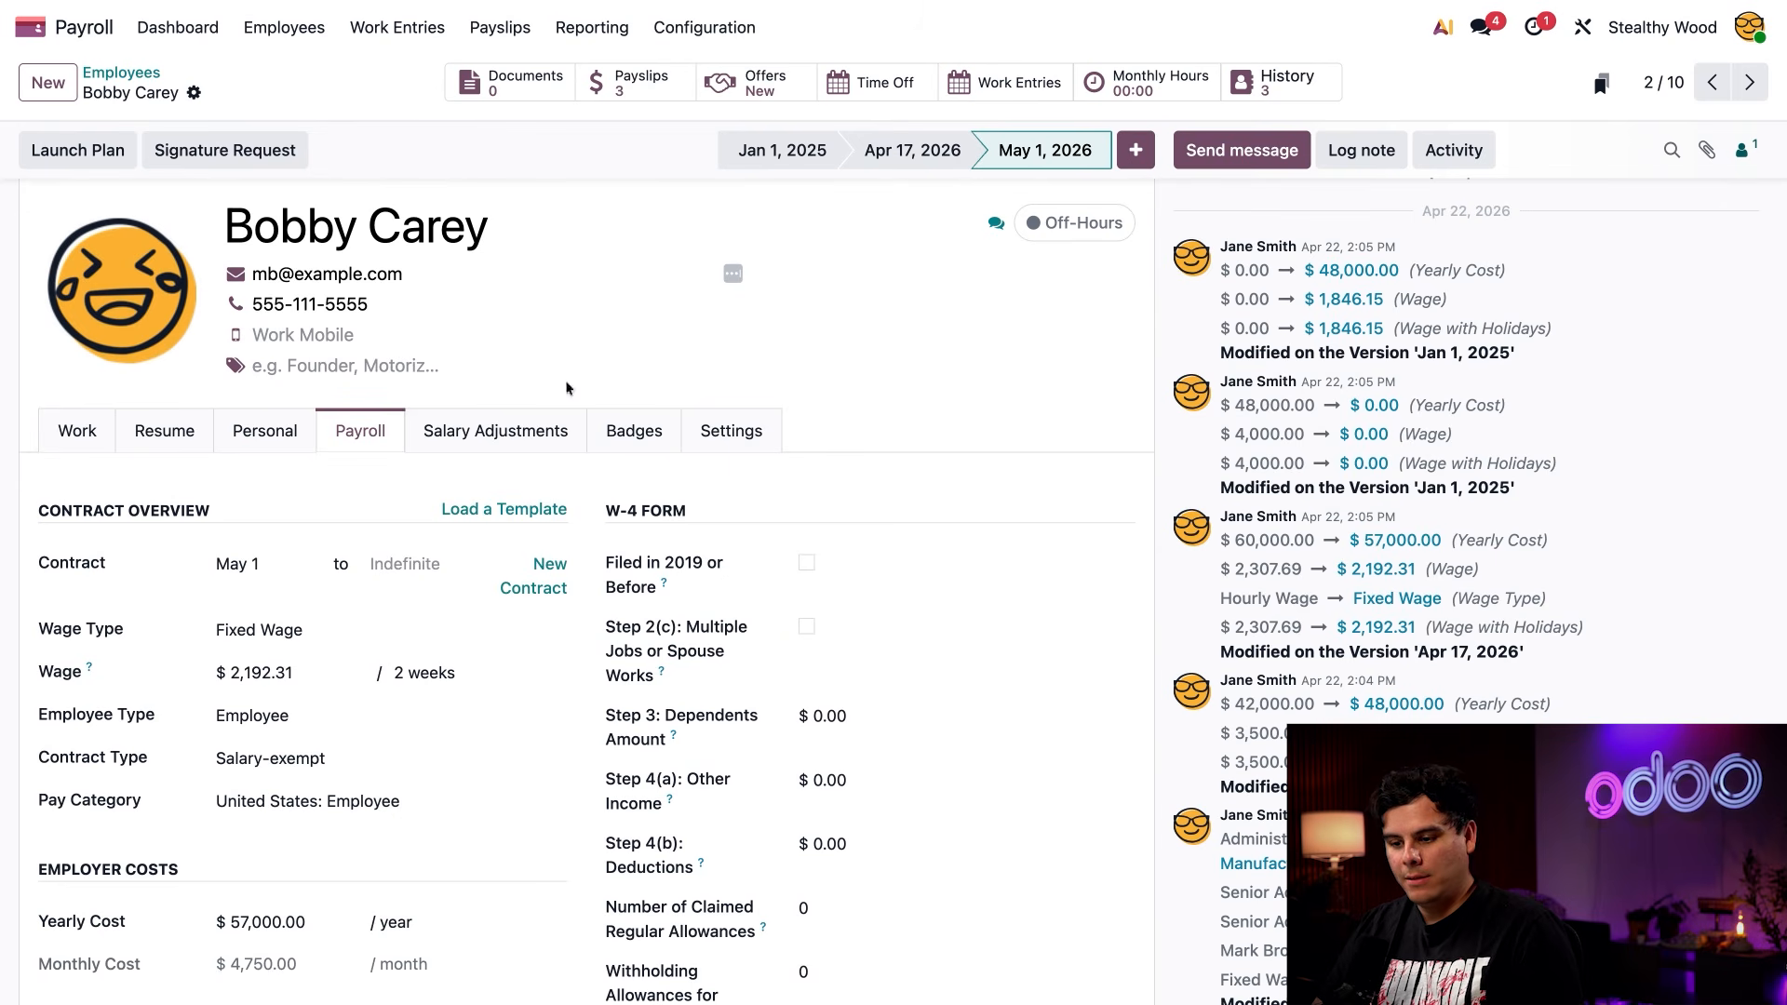
# Set the yearly employer cost of the May 1, 2026 contract to $65,000.
pyautogui.scroll(-2, 319, 663)
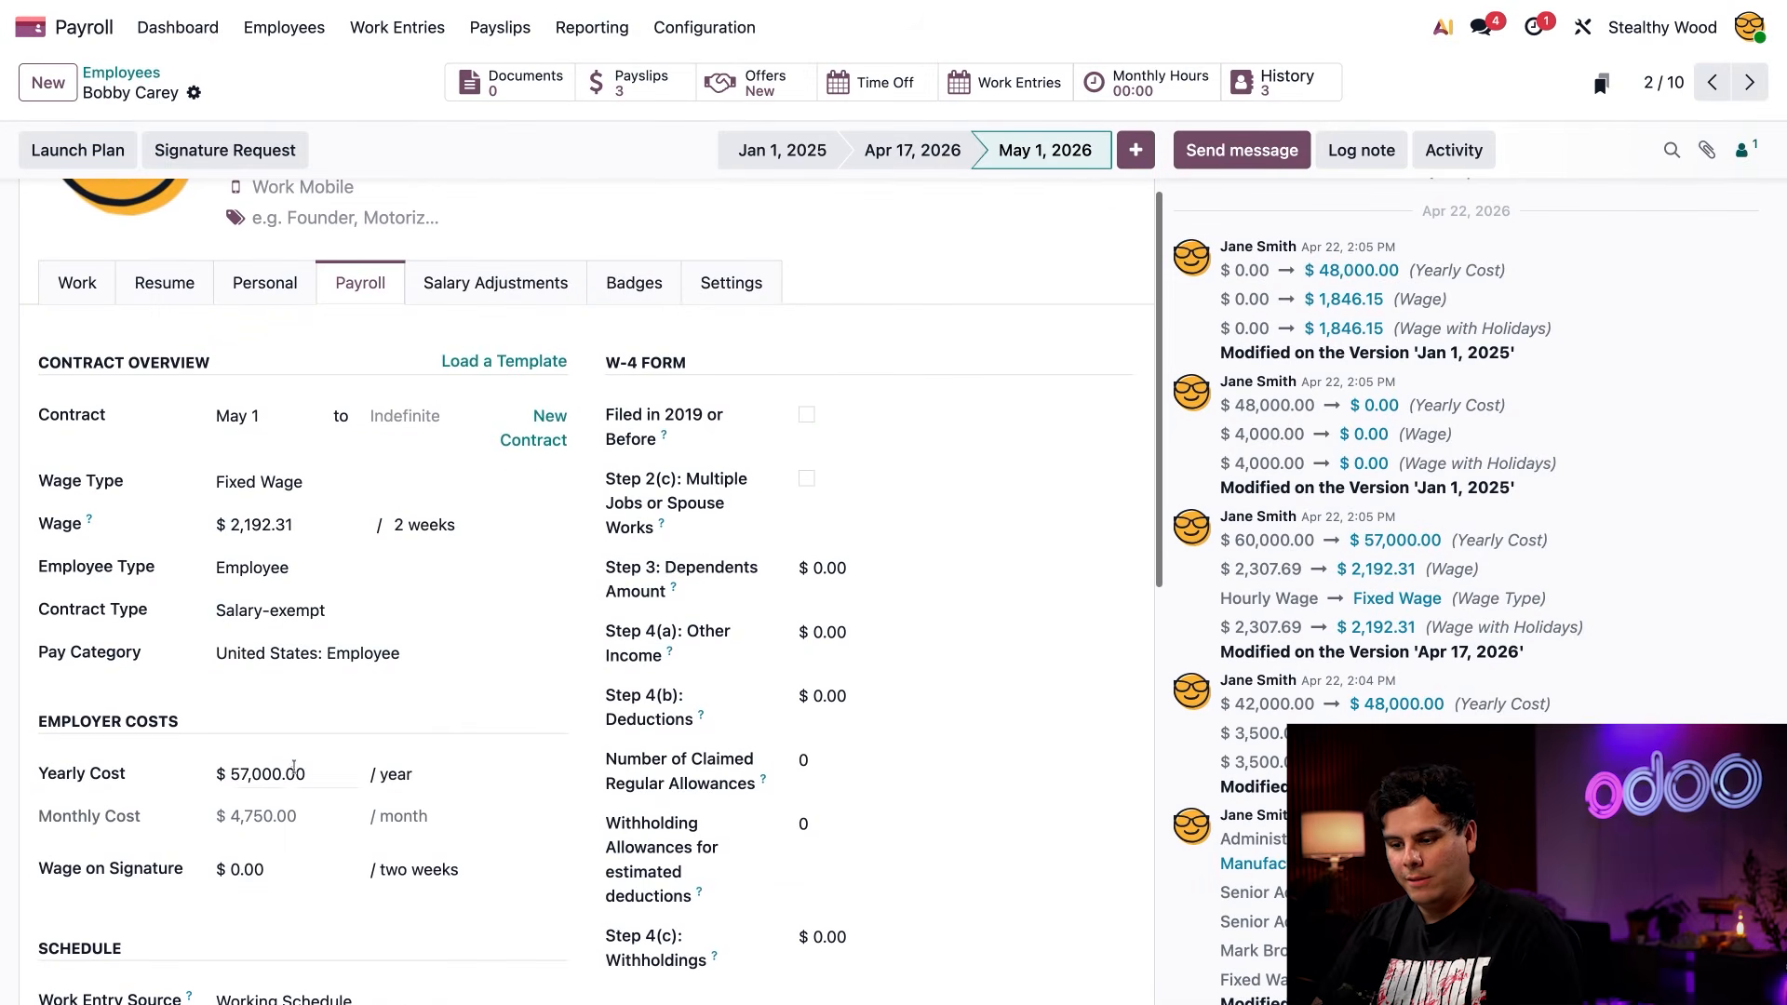
pyautogui.click(291, 773)
pyautogui.write('65000')
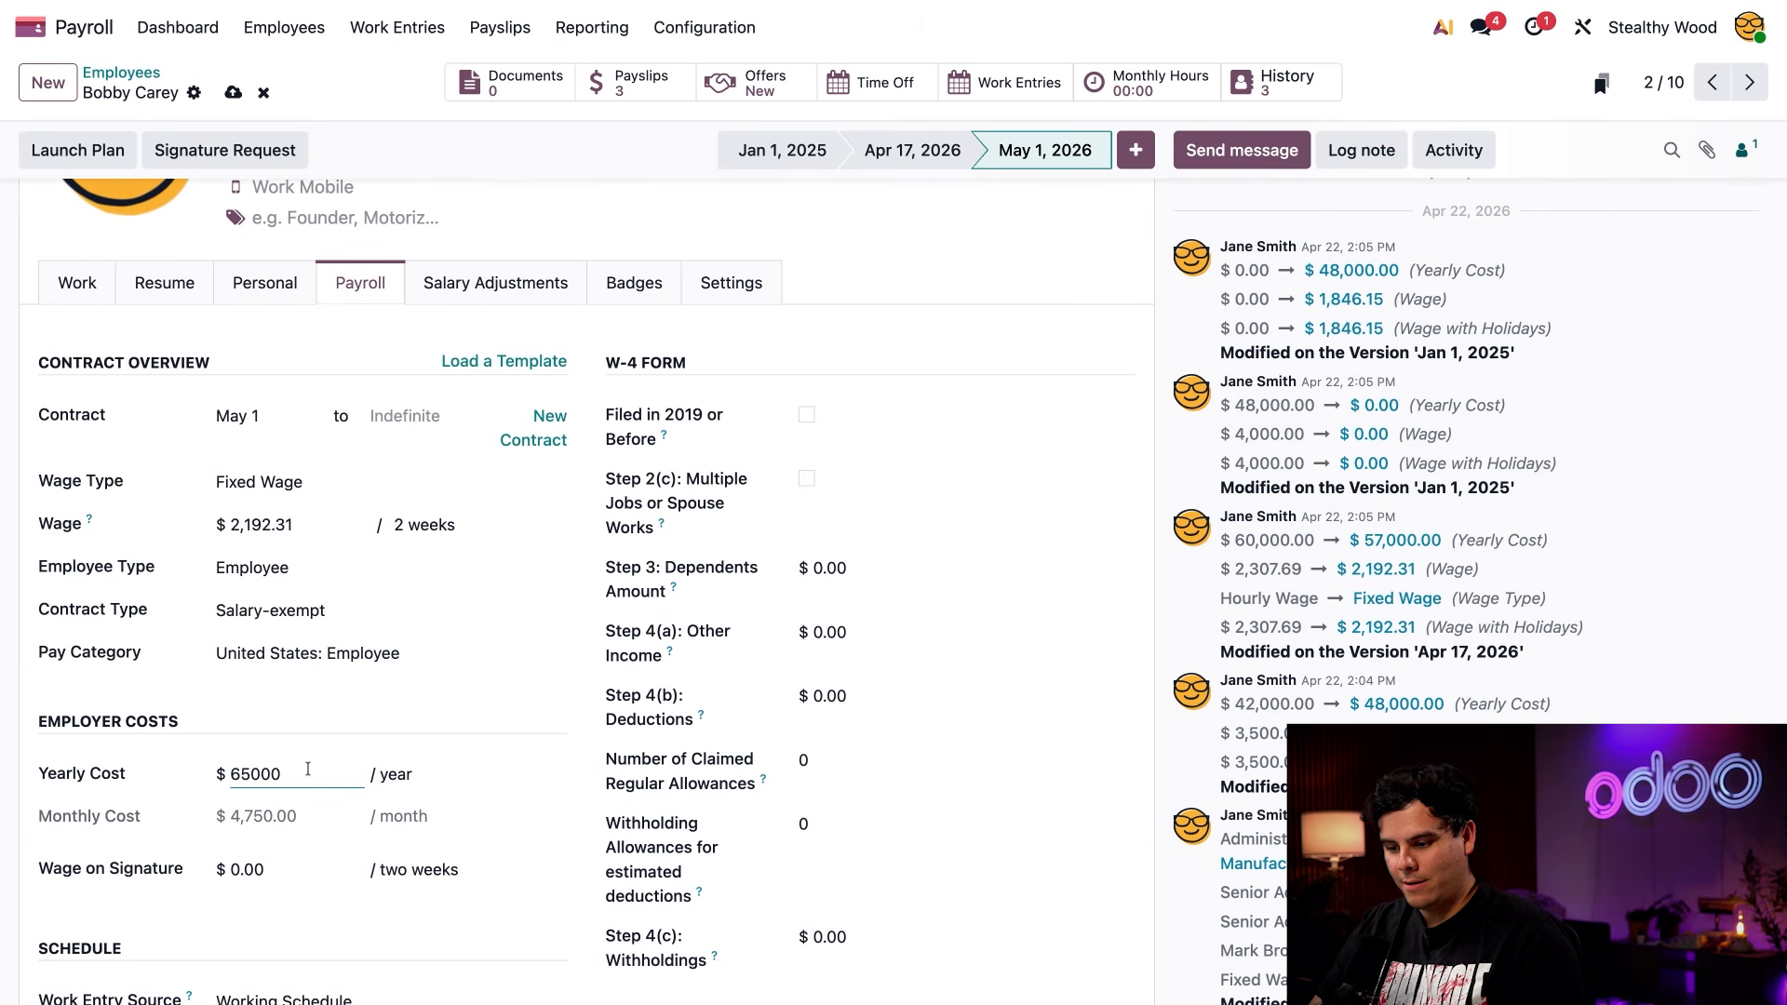
pyautogui.click(571, 739)
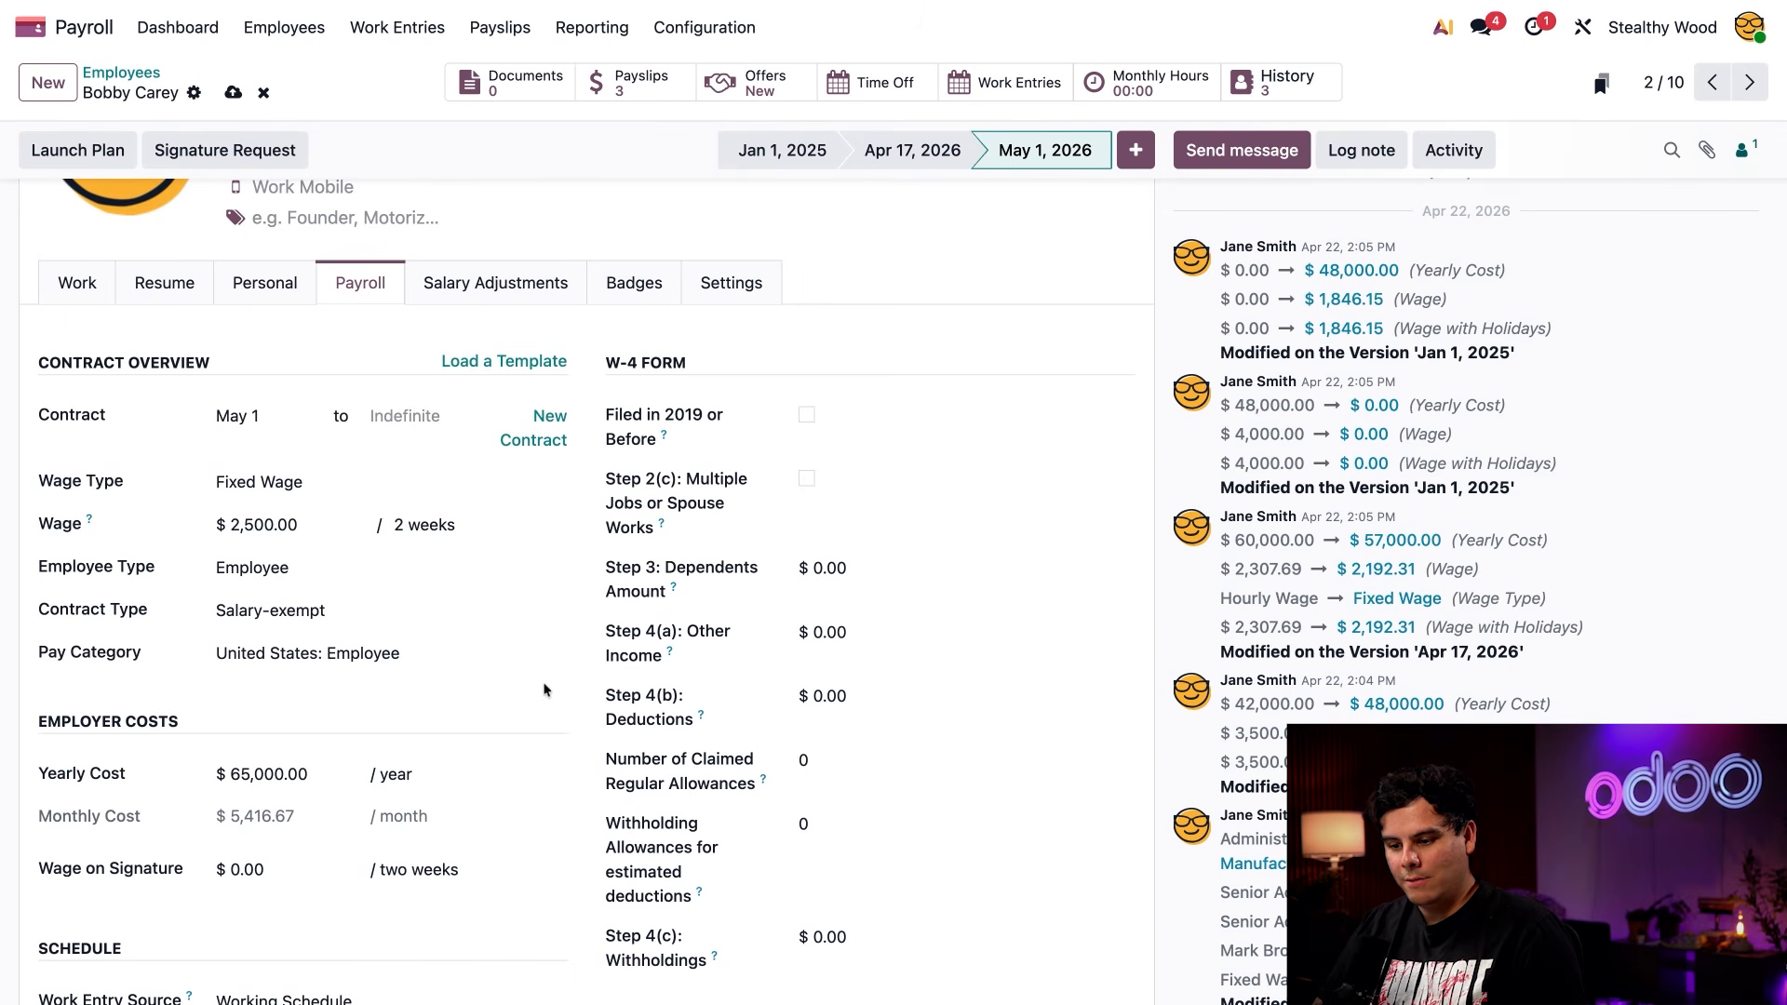
# Start a signature request for the Senior Assembler's May 1, 2026 contract with Employee Contract.pdf as the document to sign.
pyautogui.scroll(-3, 545, 688)
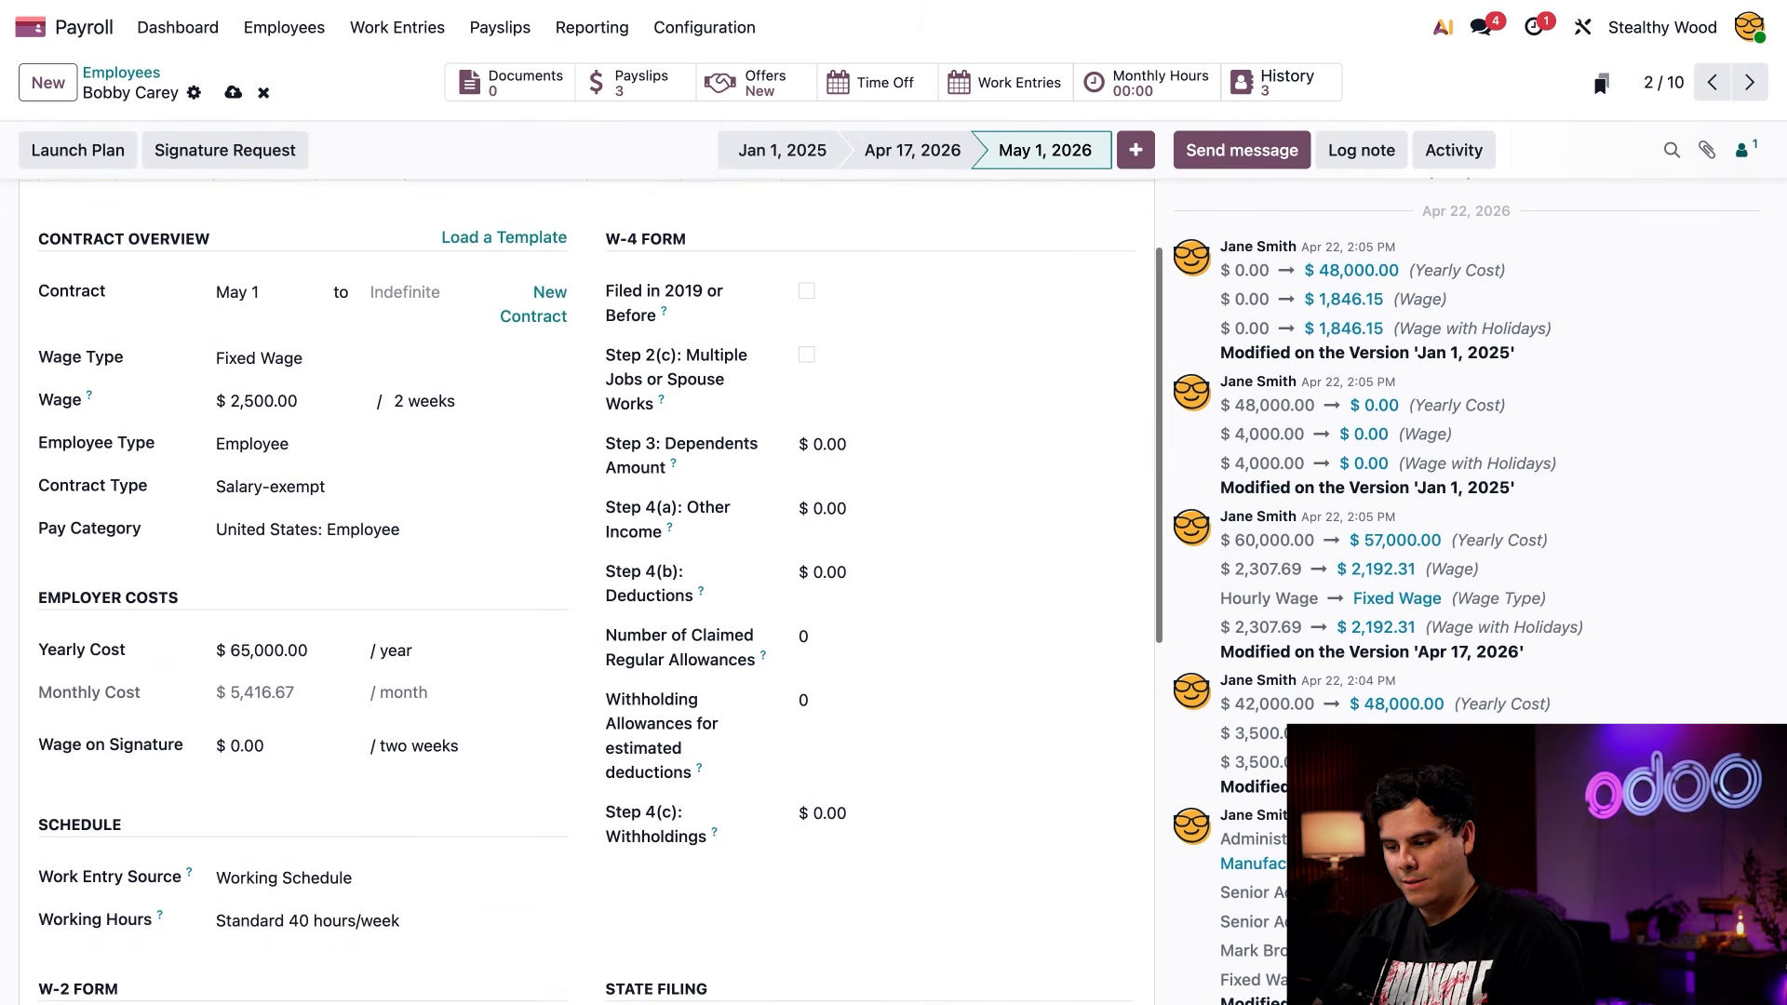
pyautogui.scroll(-10, 545, 687)
pyautogui.scroll(-10, 545, 687)
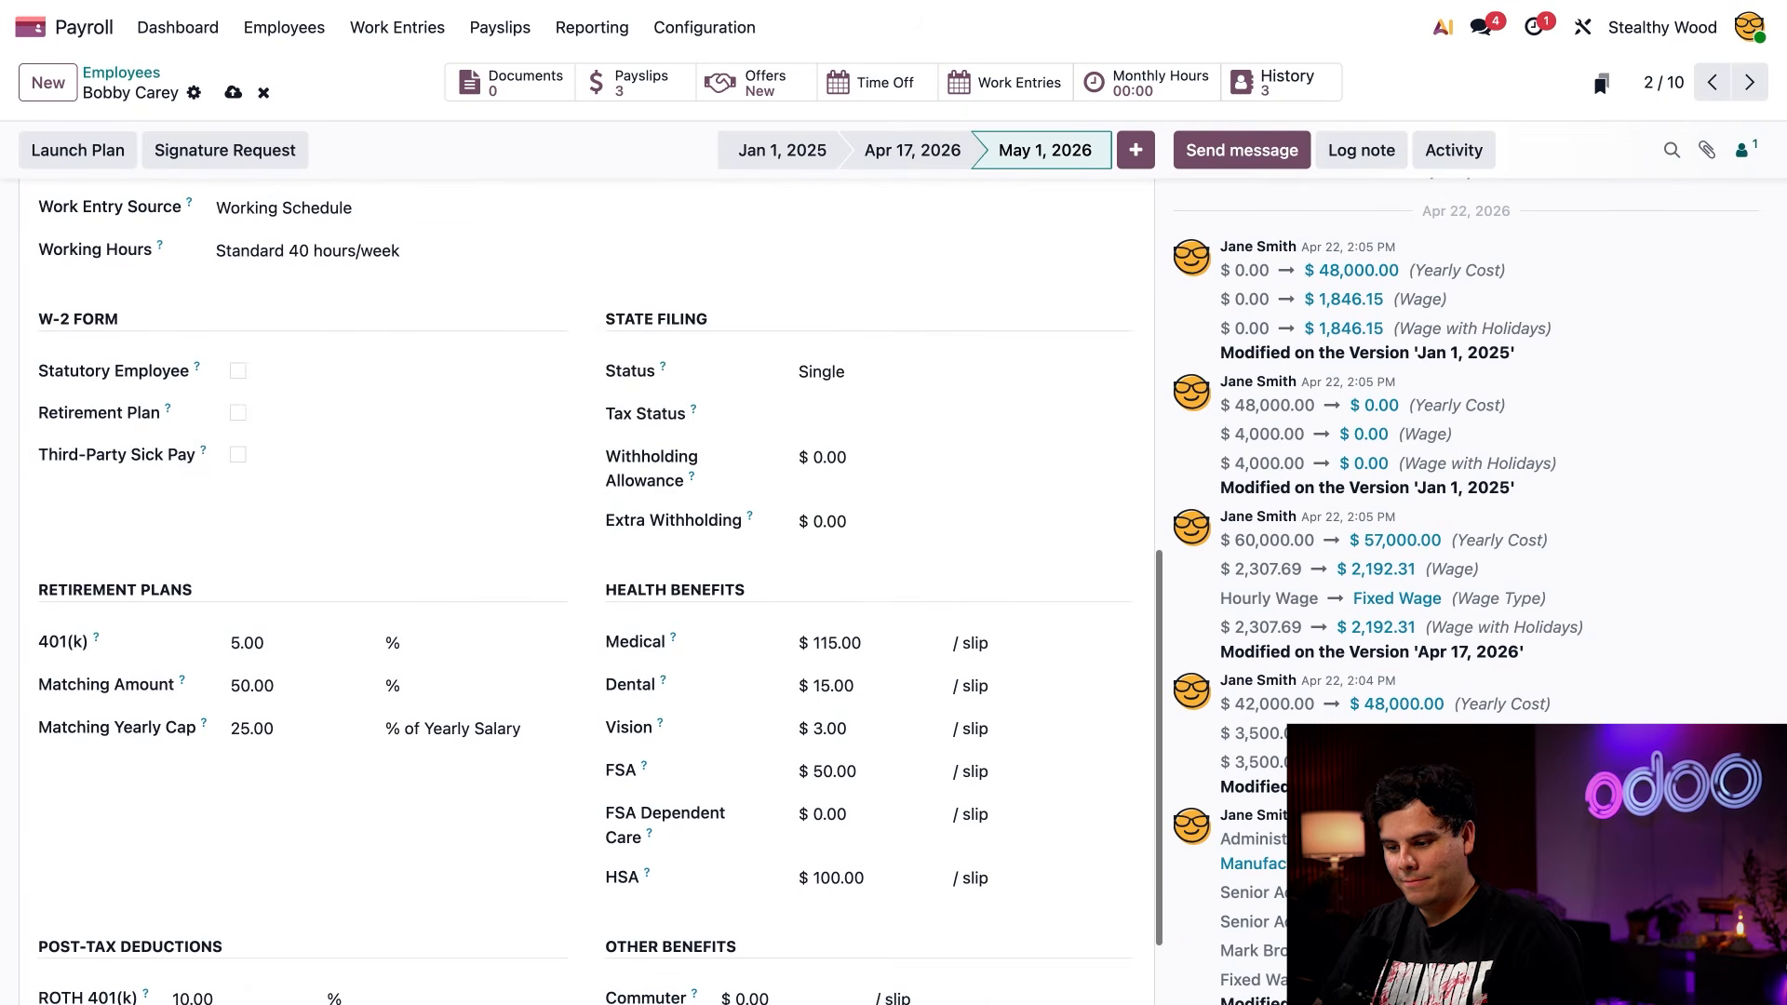
pyautogui.scroll(20, 545, 688)
pyautogui.scroll(-5, 545, 688)
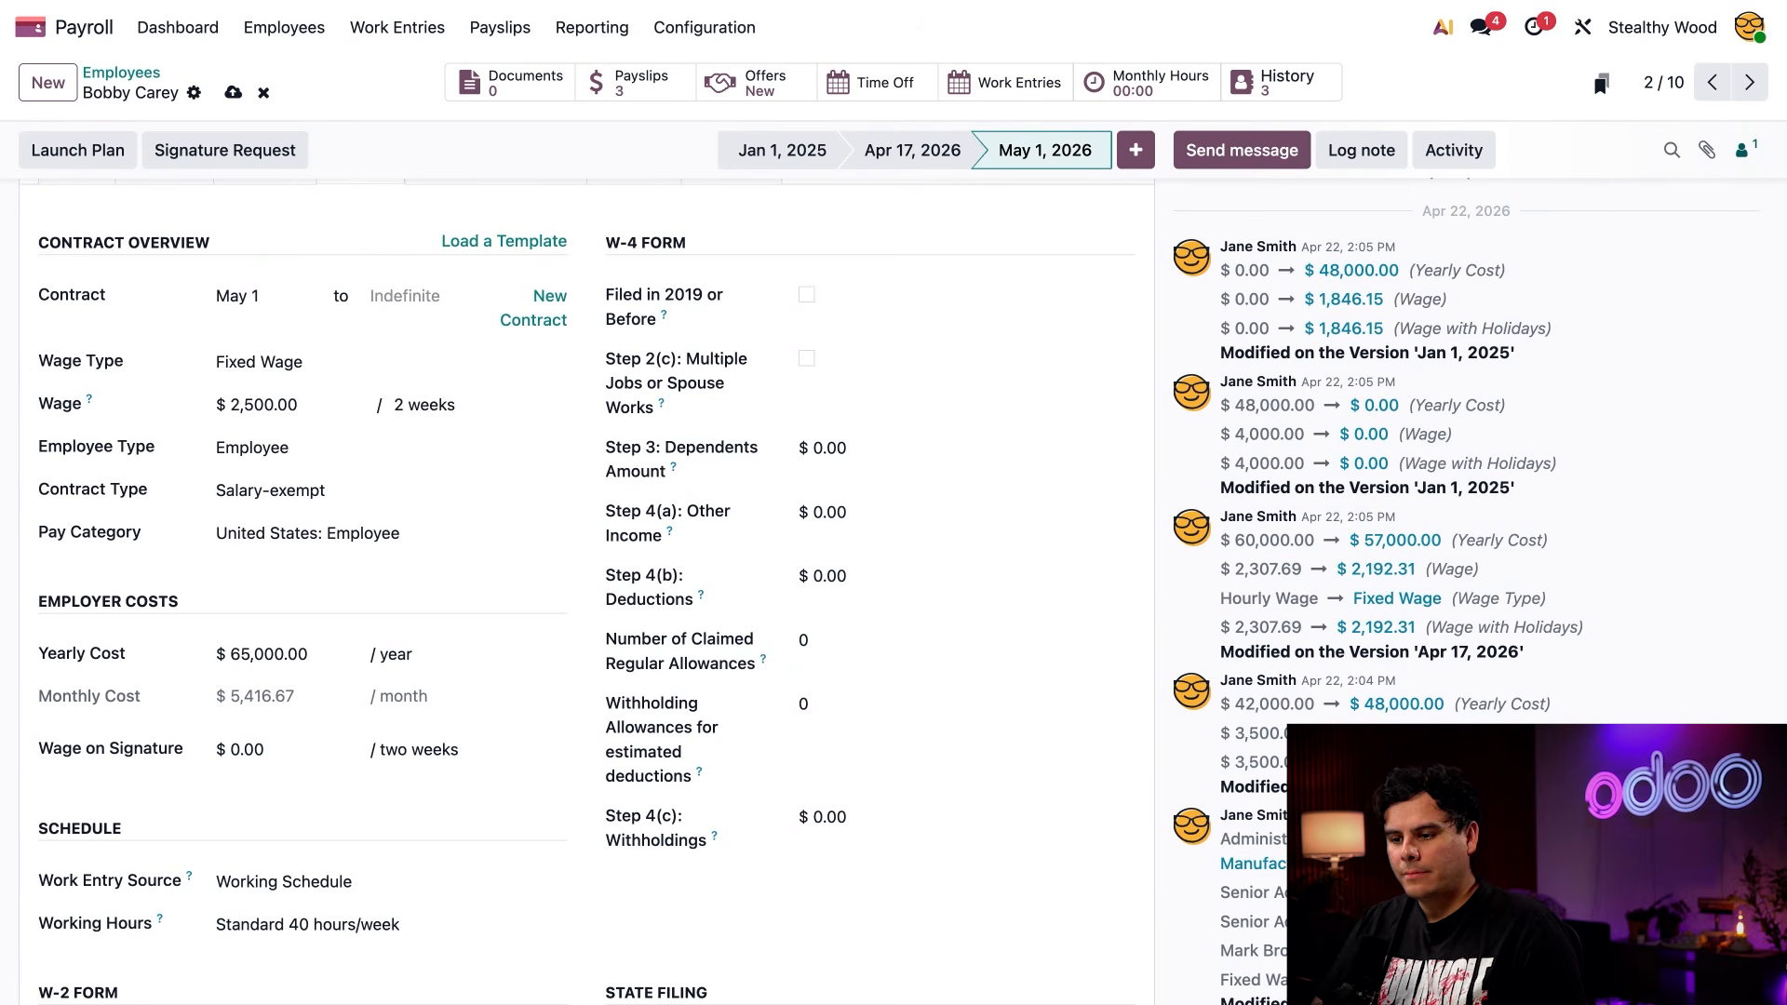
pyautogui.scroll(5, 586, 596)
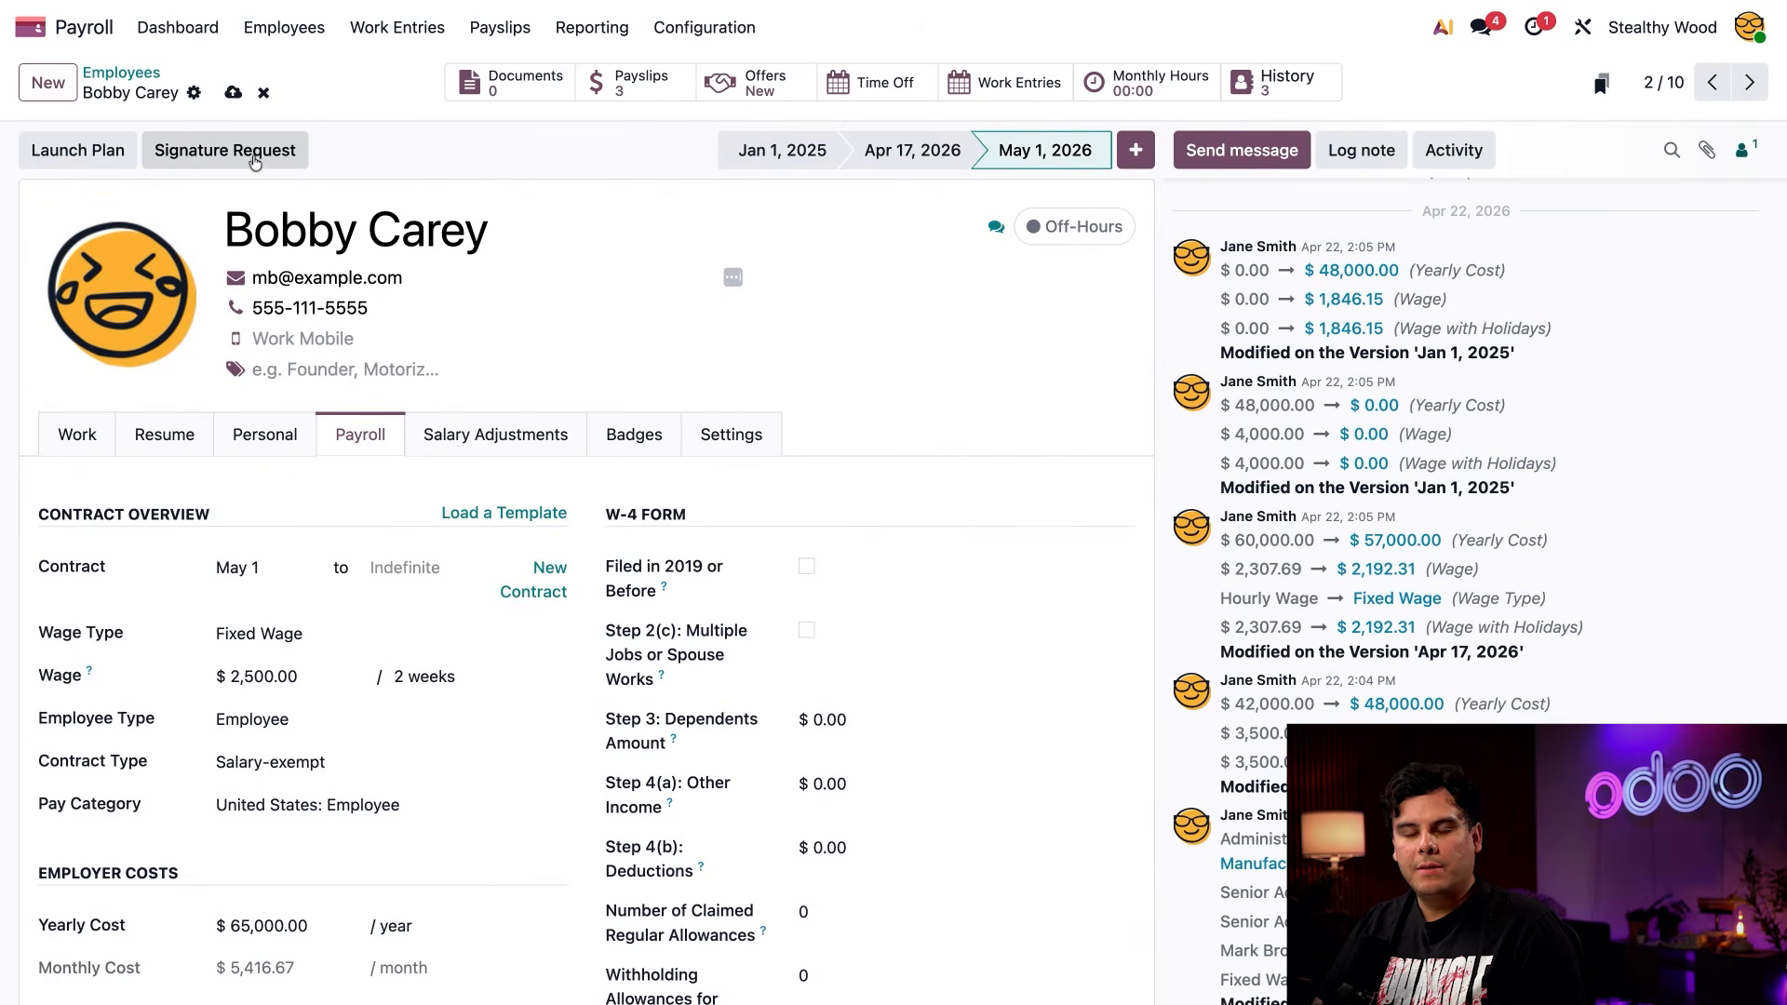
pyautogui.click(255, 163)
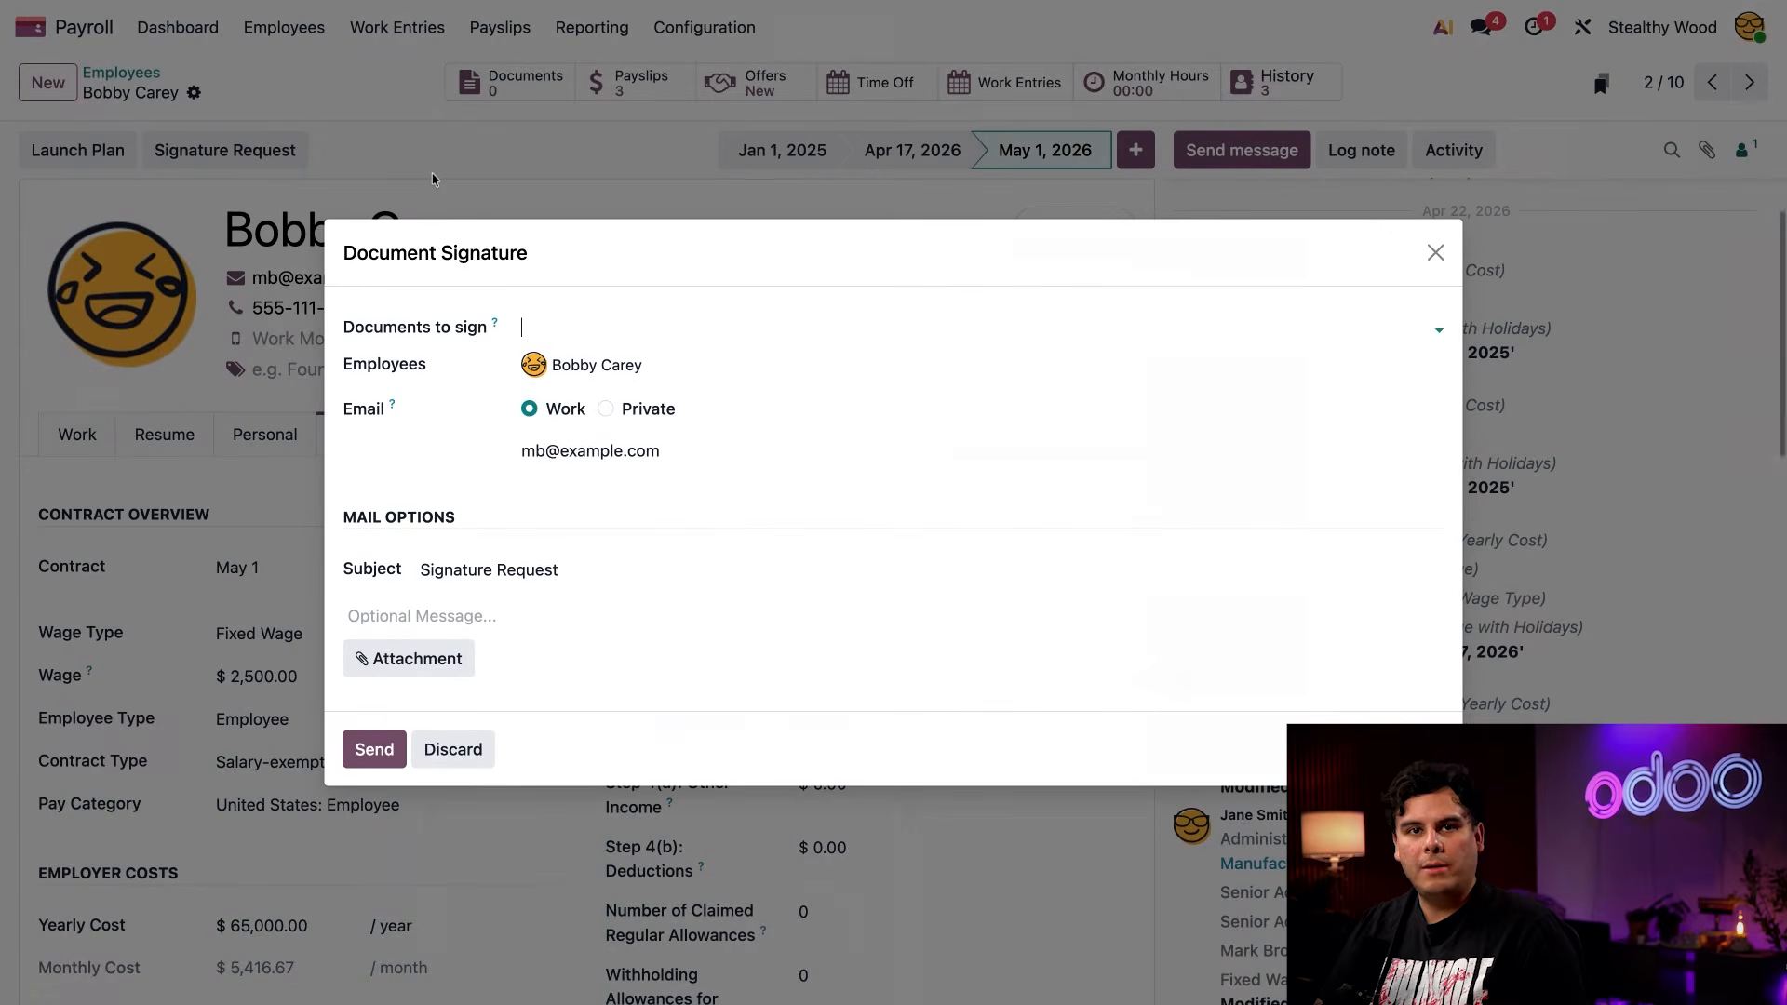
pyautogui.click(571, 331)
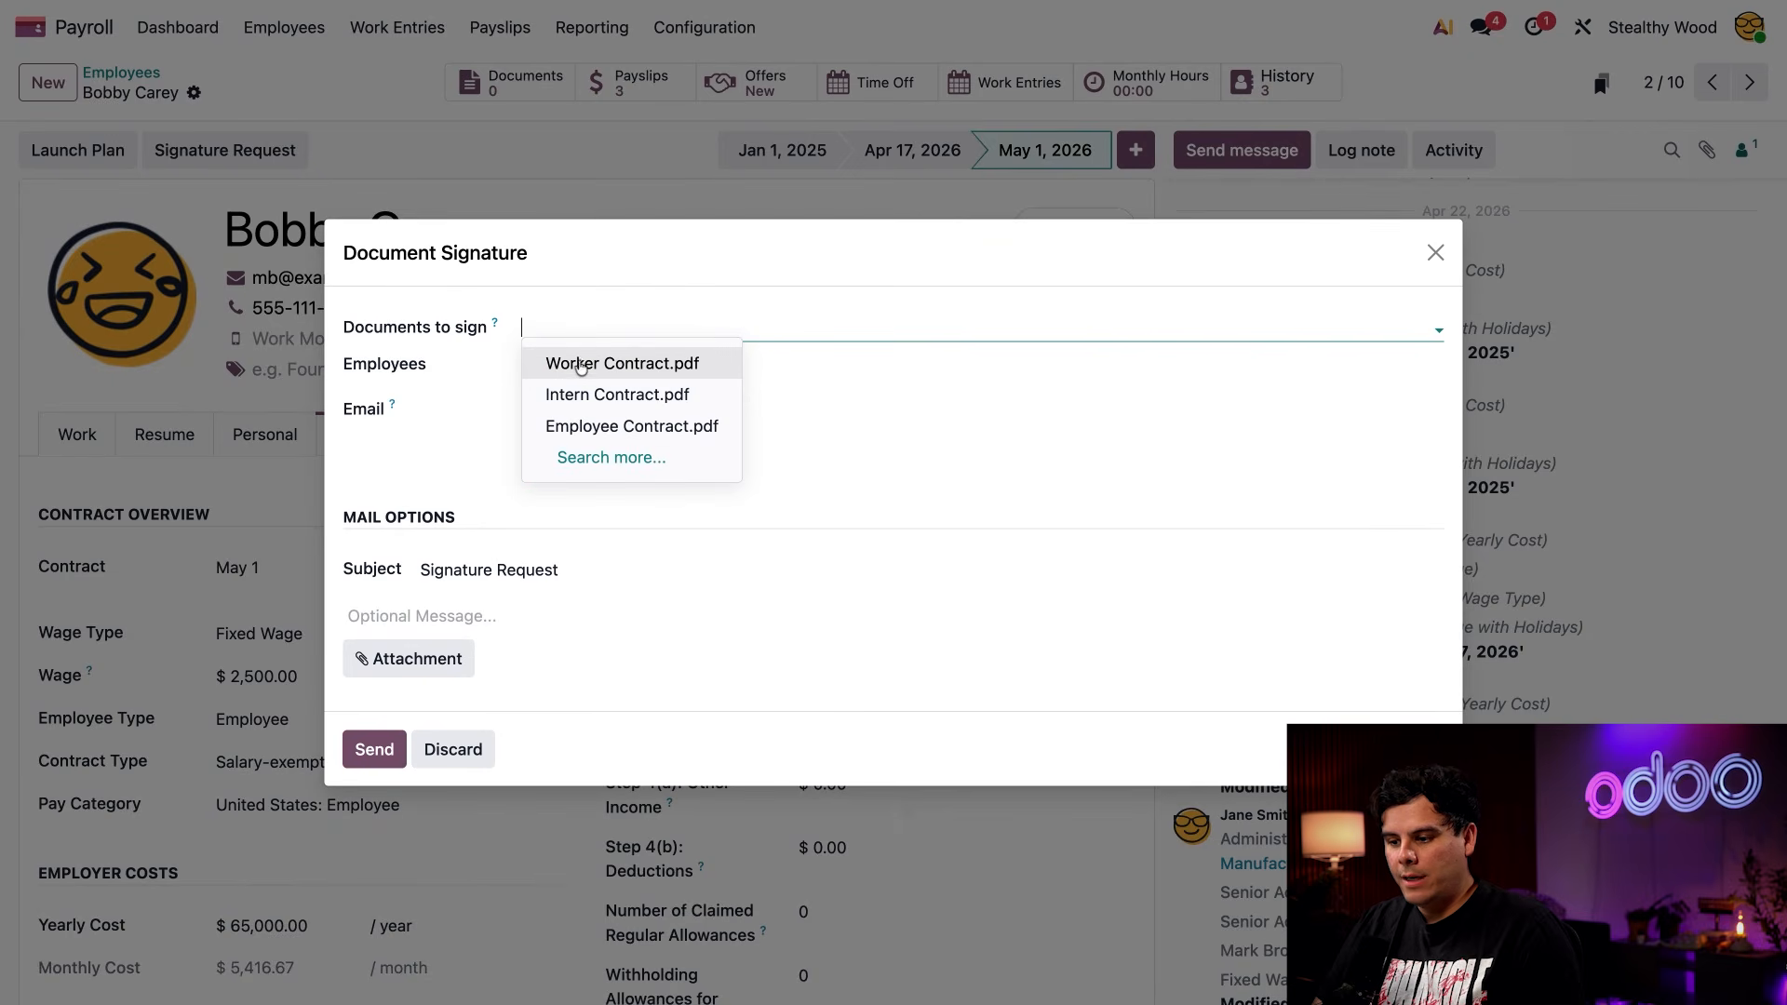
pyautogui.click(591, 420)
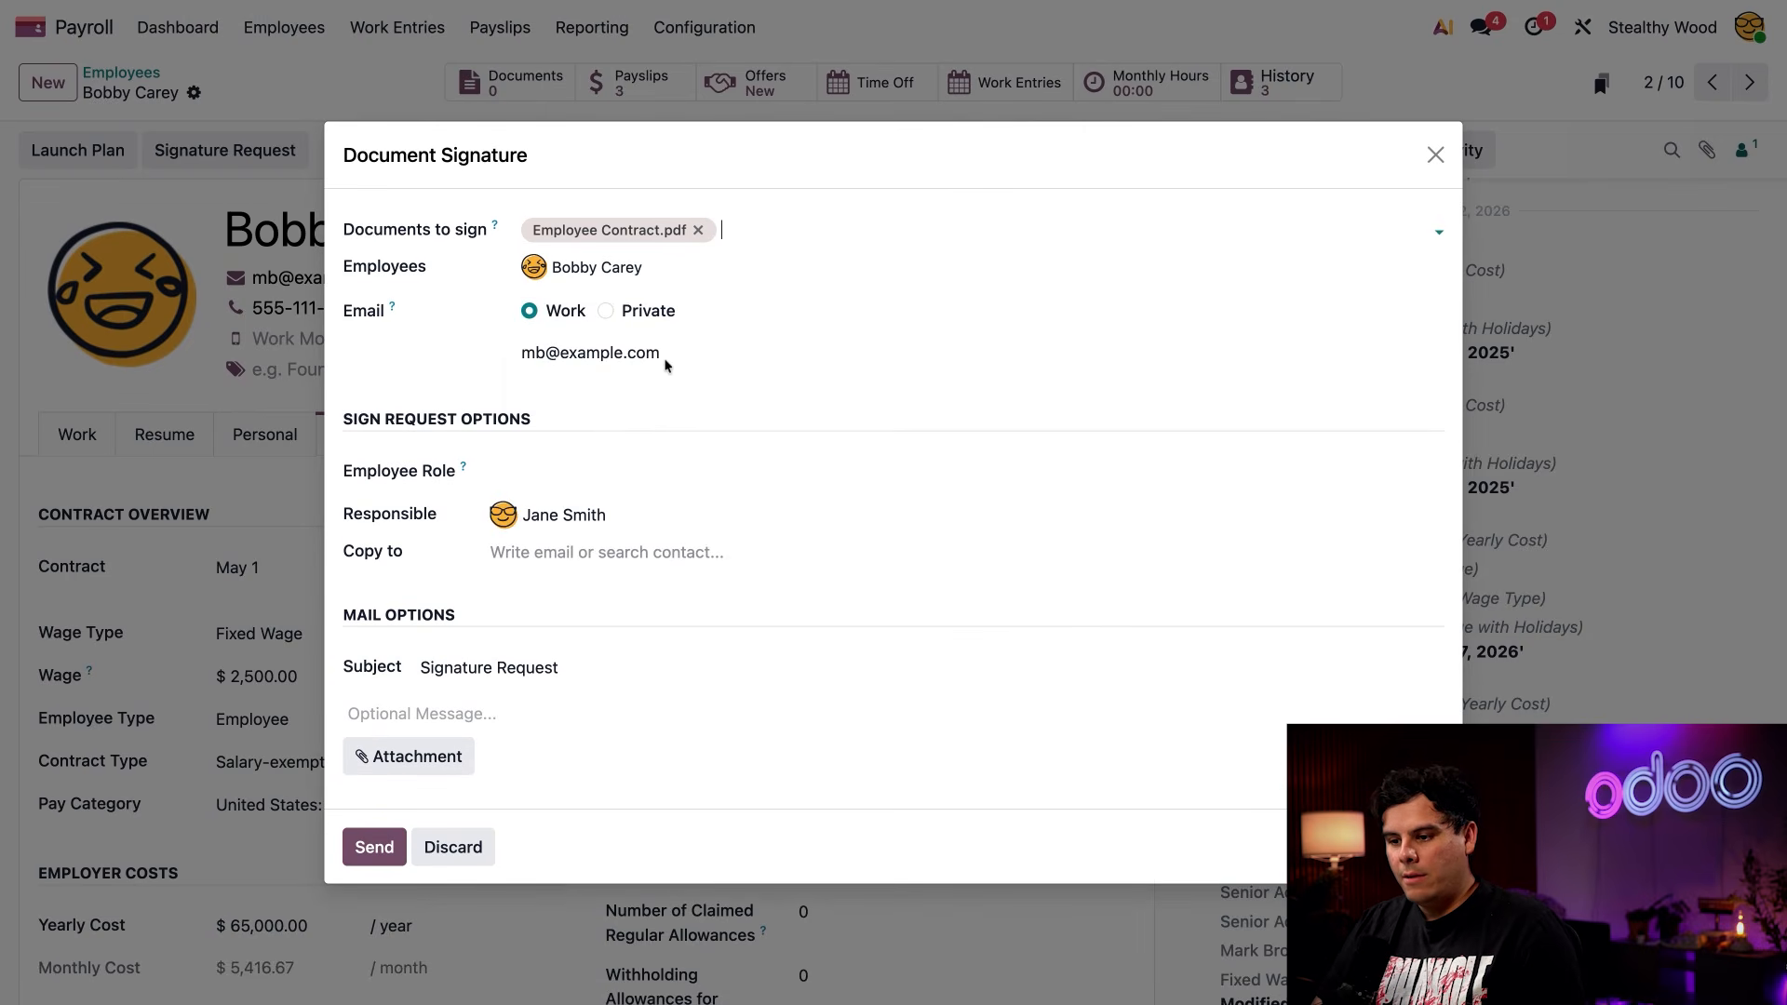
# Send the signature request with the employee role Employee and the second suggested user as the responsible person.
pyautogui.click(571, 469)
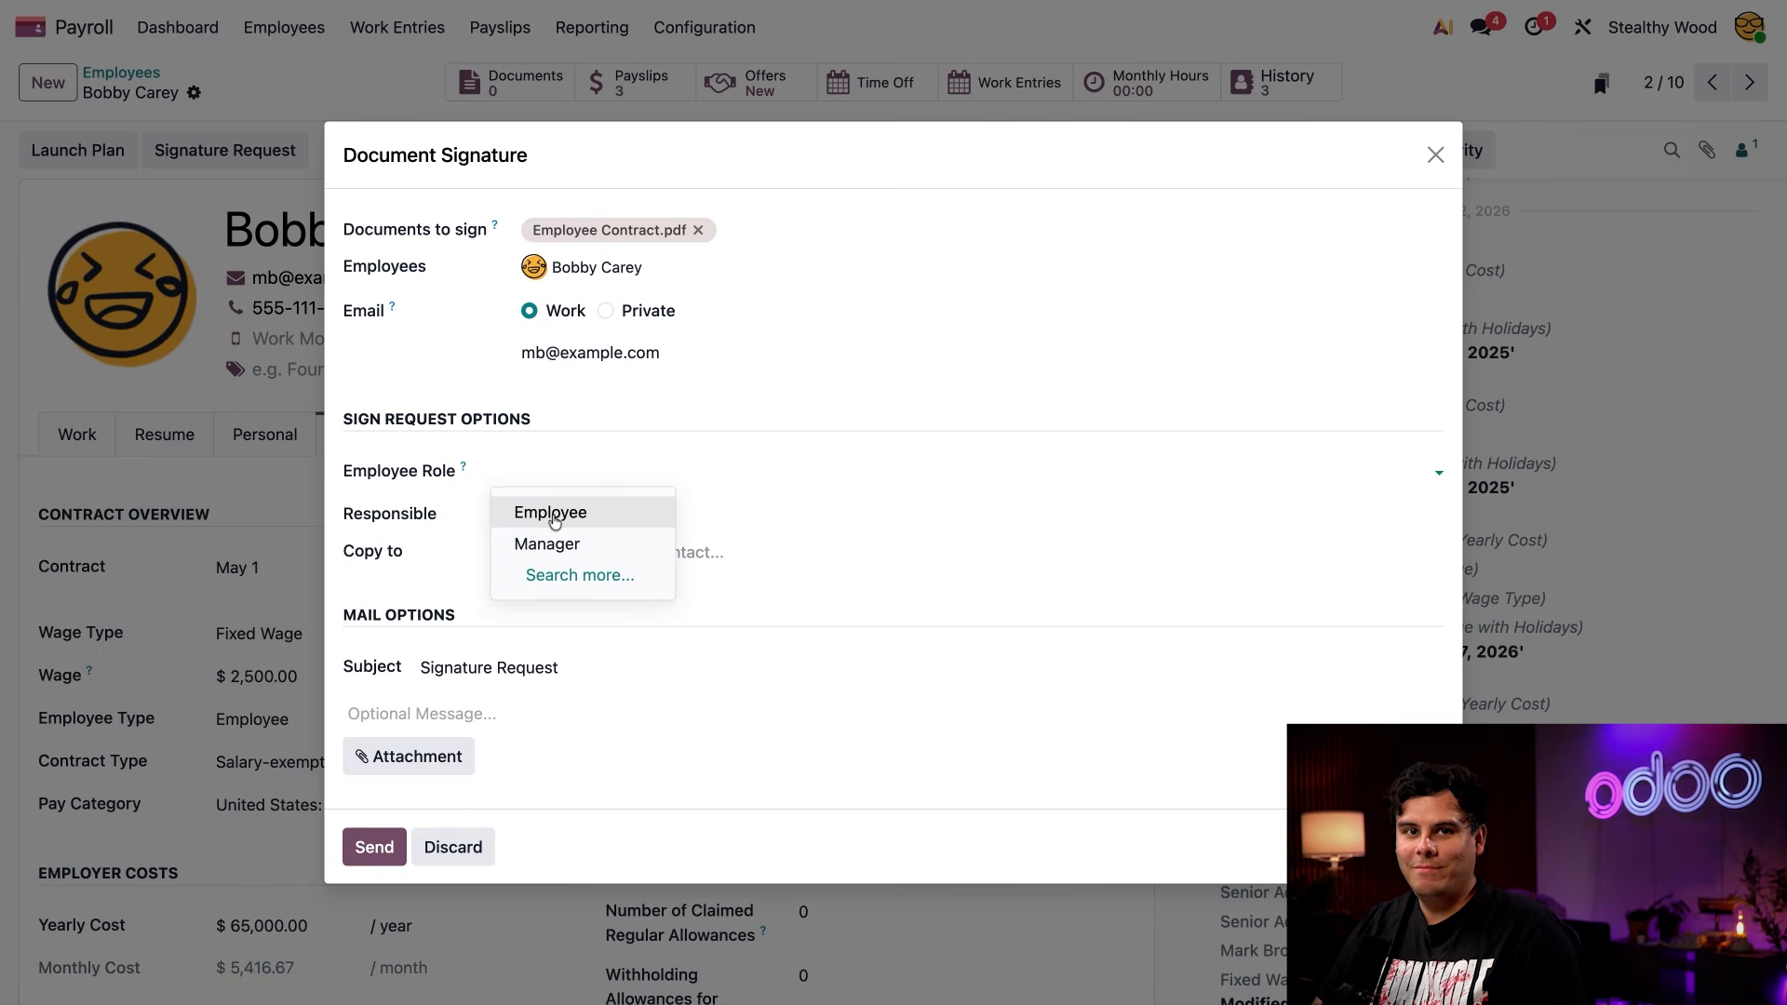
pyautogui.click(555, 521)
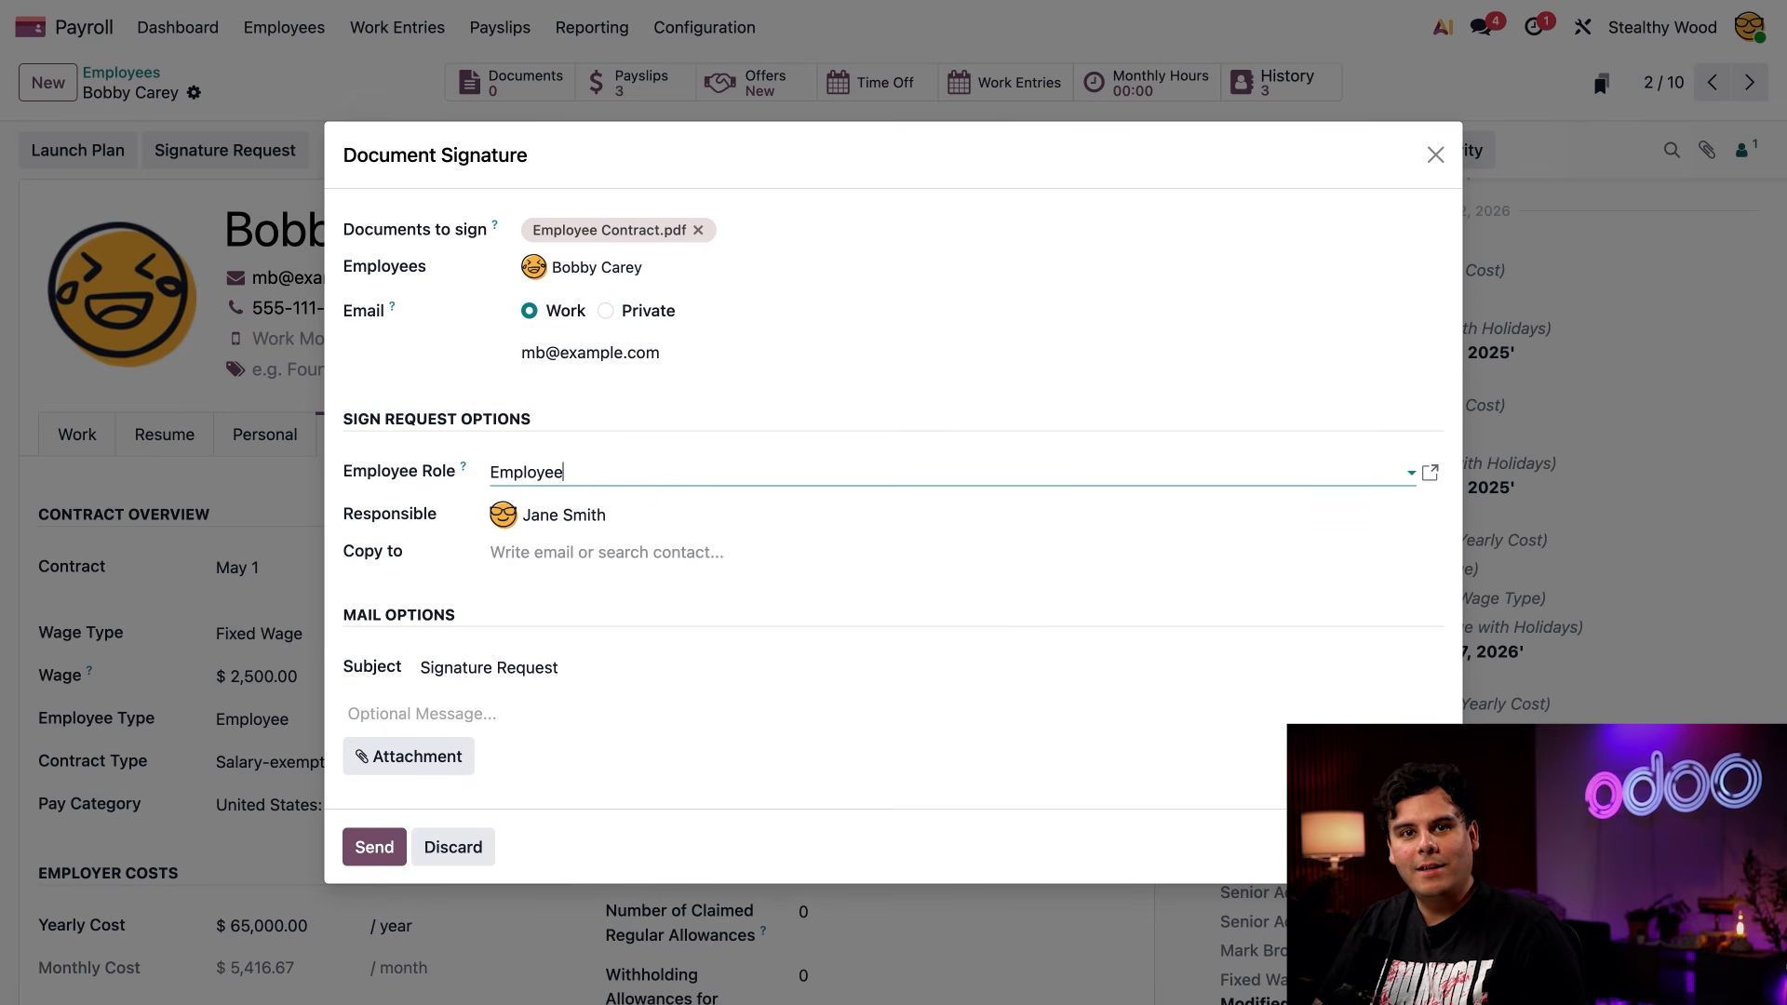
pyautogui.click(636, 515)
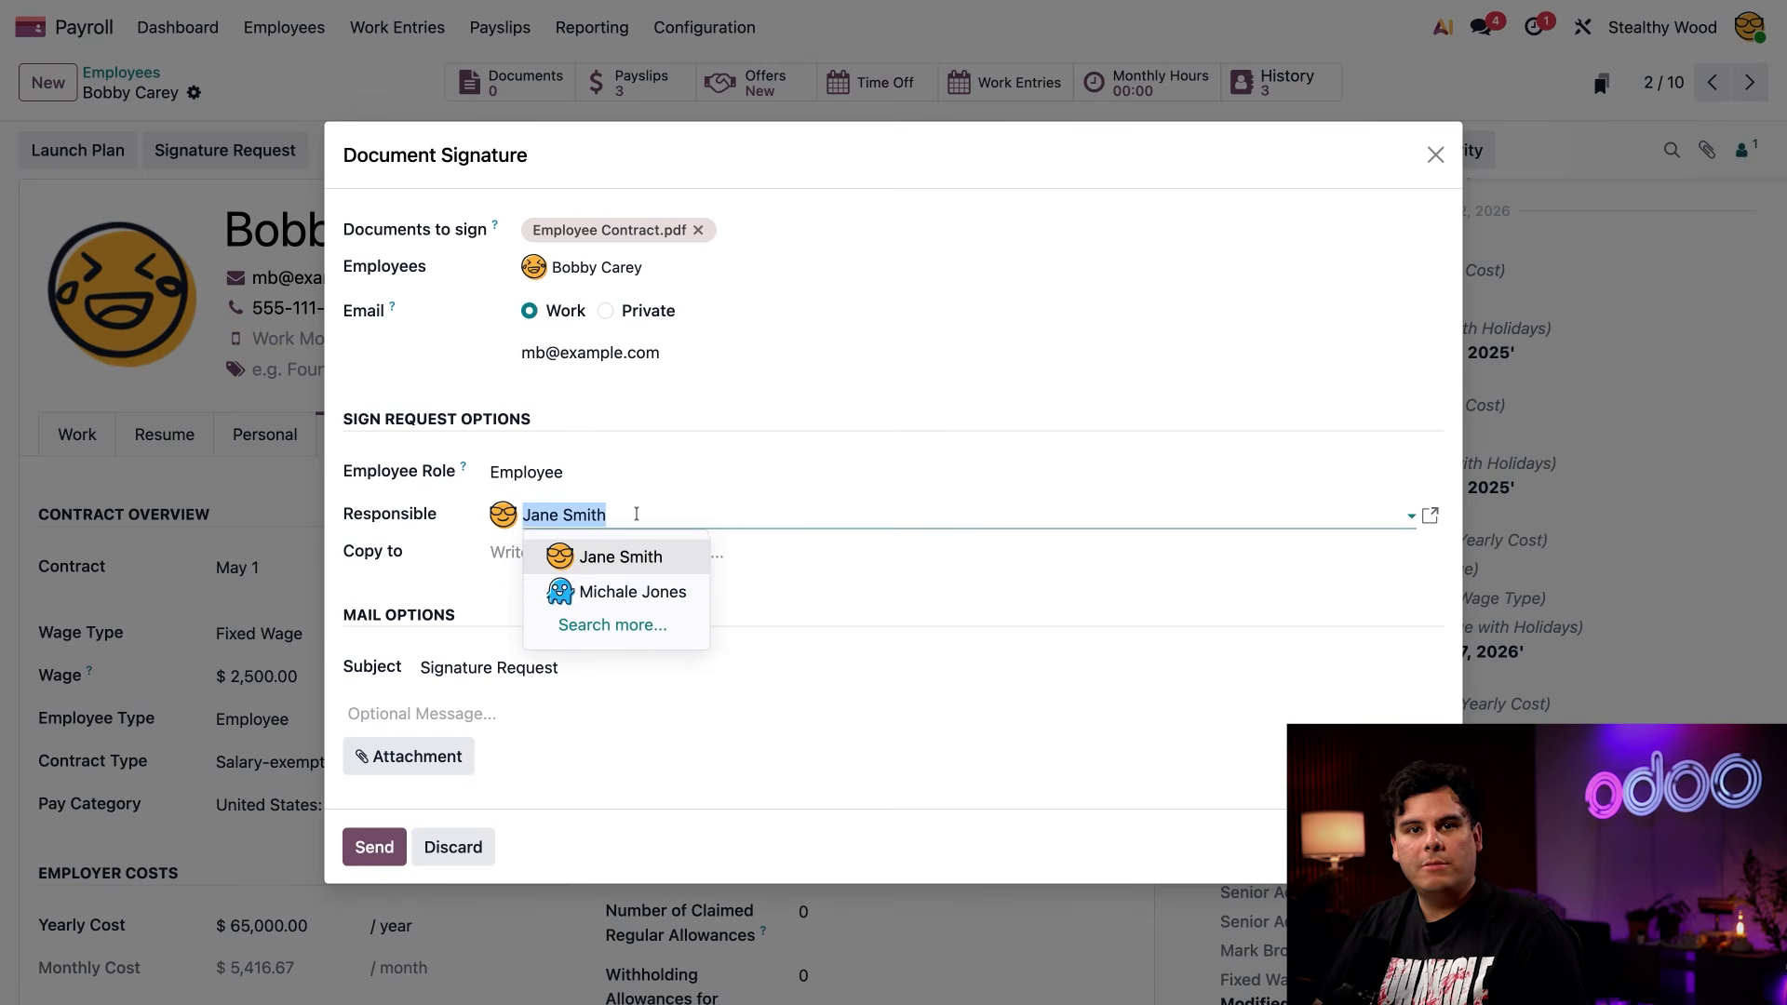
pyautogui.click(614, 591)
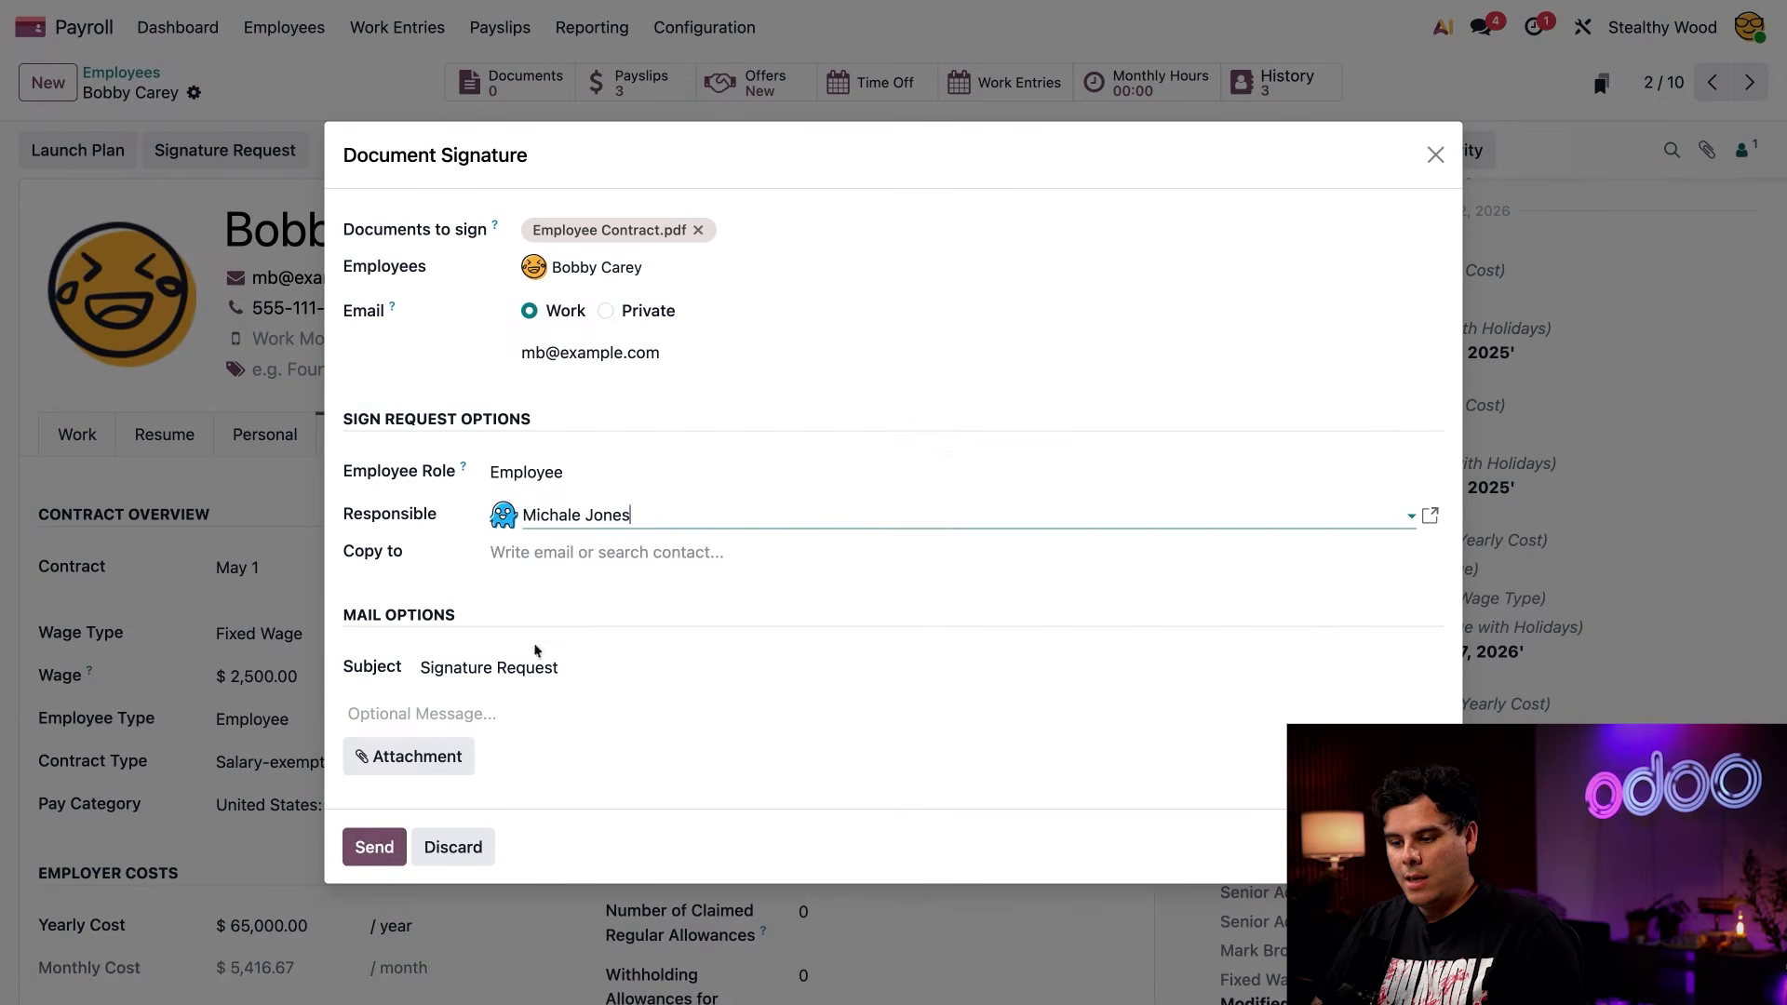
pyautogui.click(375, 847)
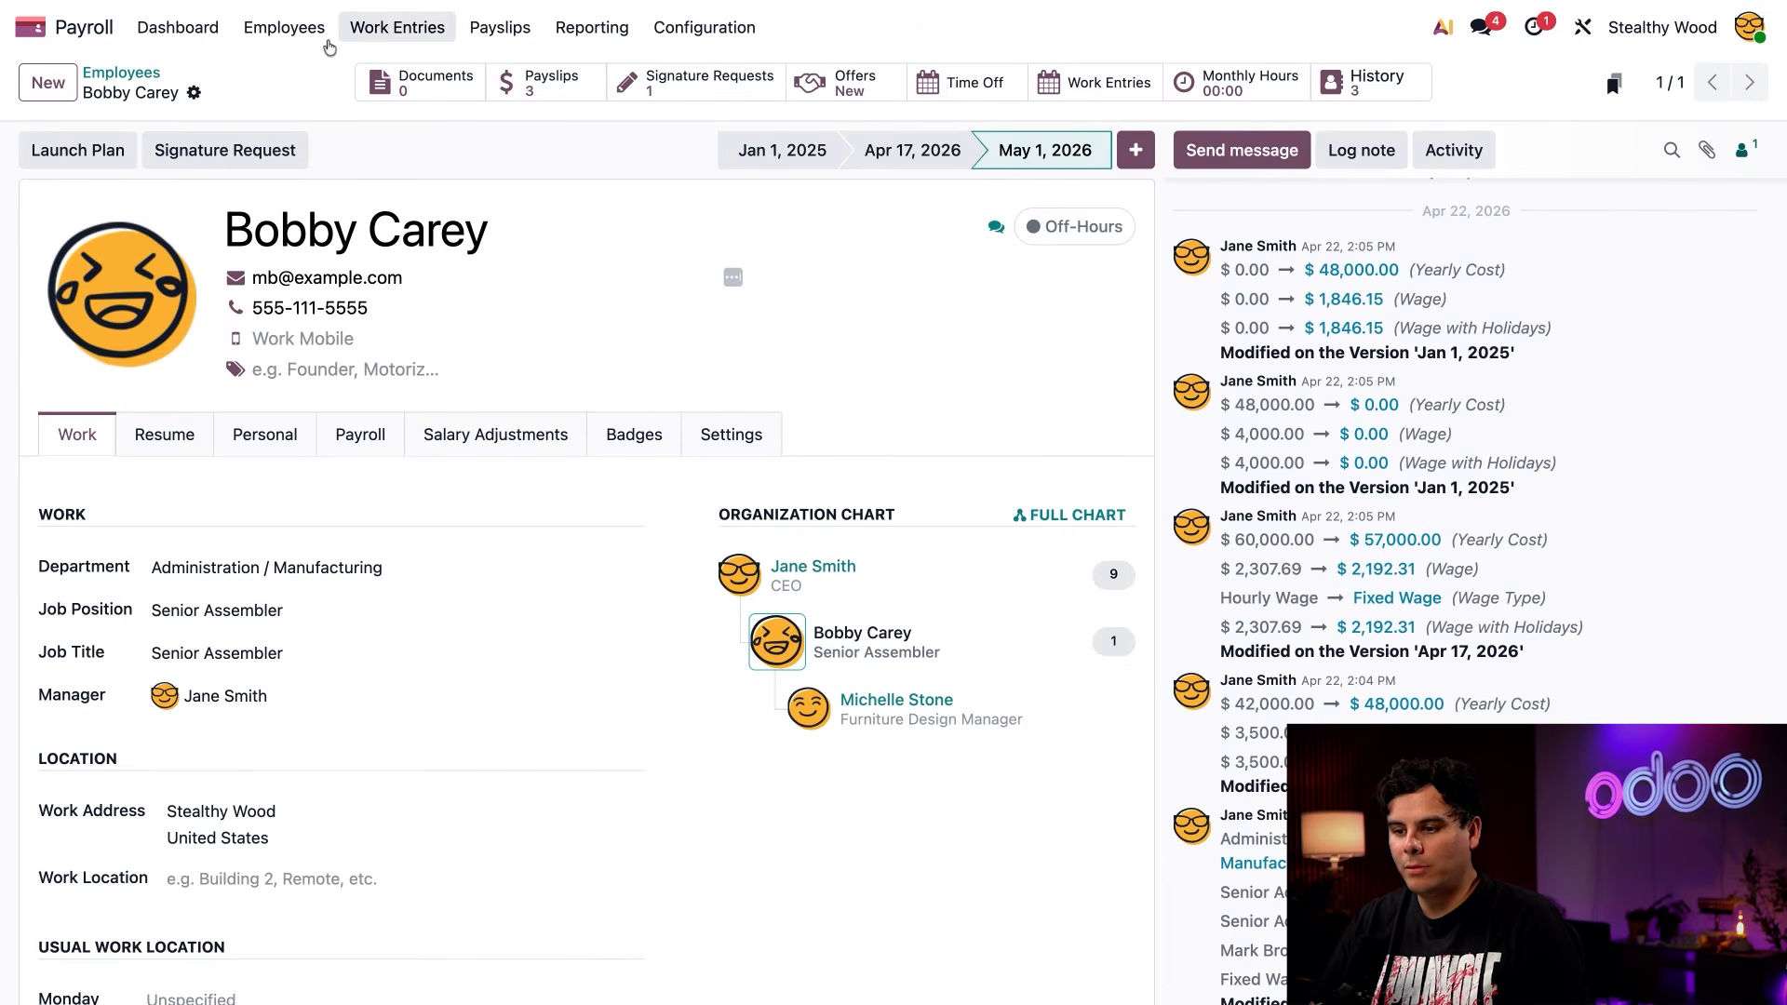
# Show all employees as a list and narrow it to the Sales department under Administration.
pyautogui.click(284, 27)
pyautogui.click(291, 67)
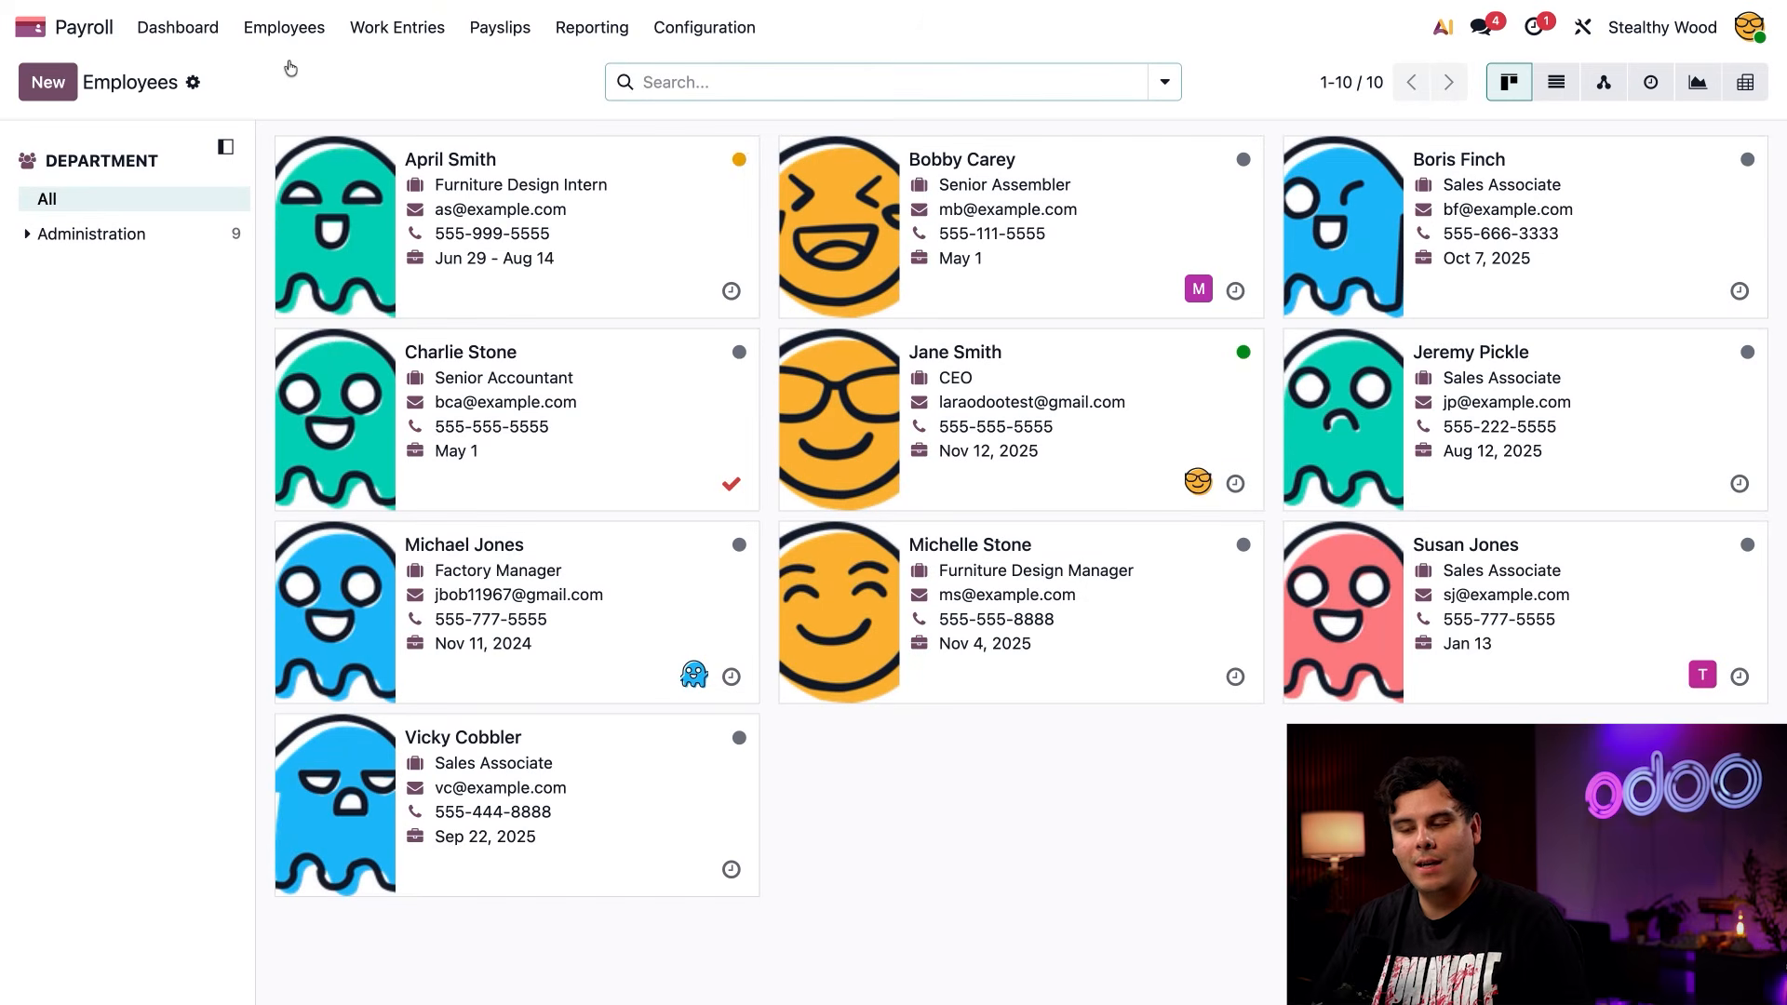
pyautogui.click(1564, 93)
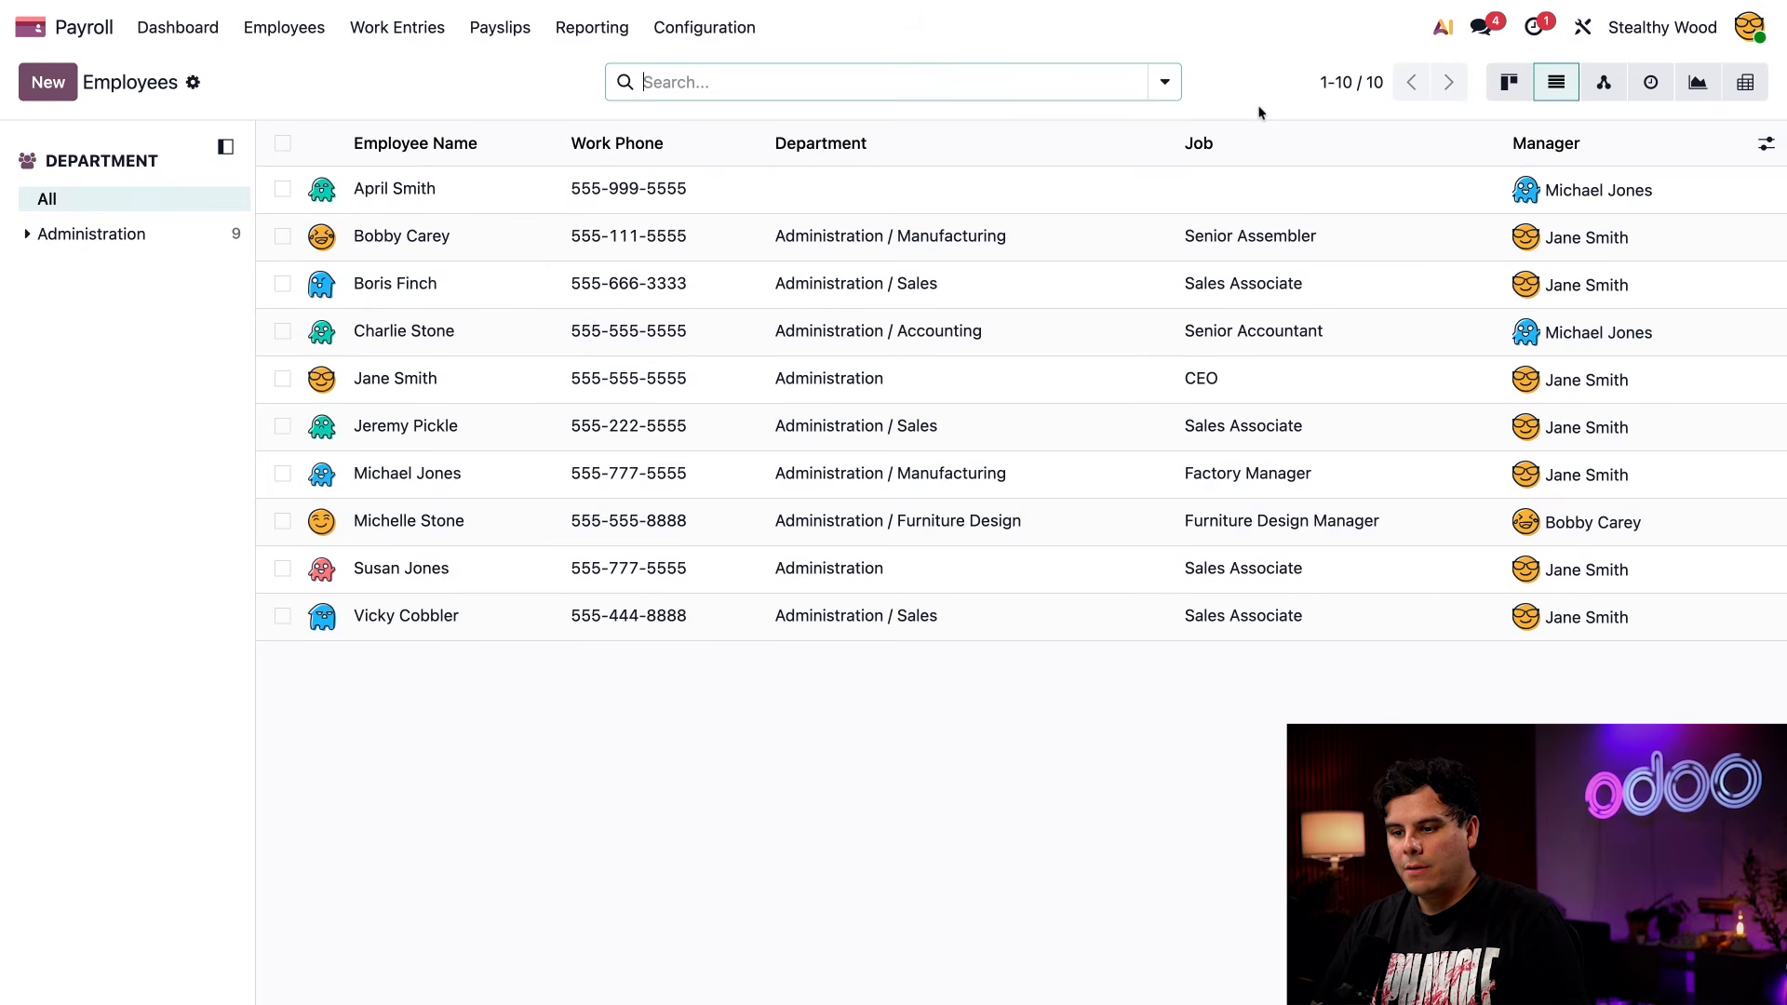
pyautogui.click(34, 240)
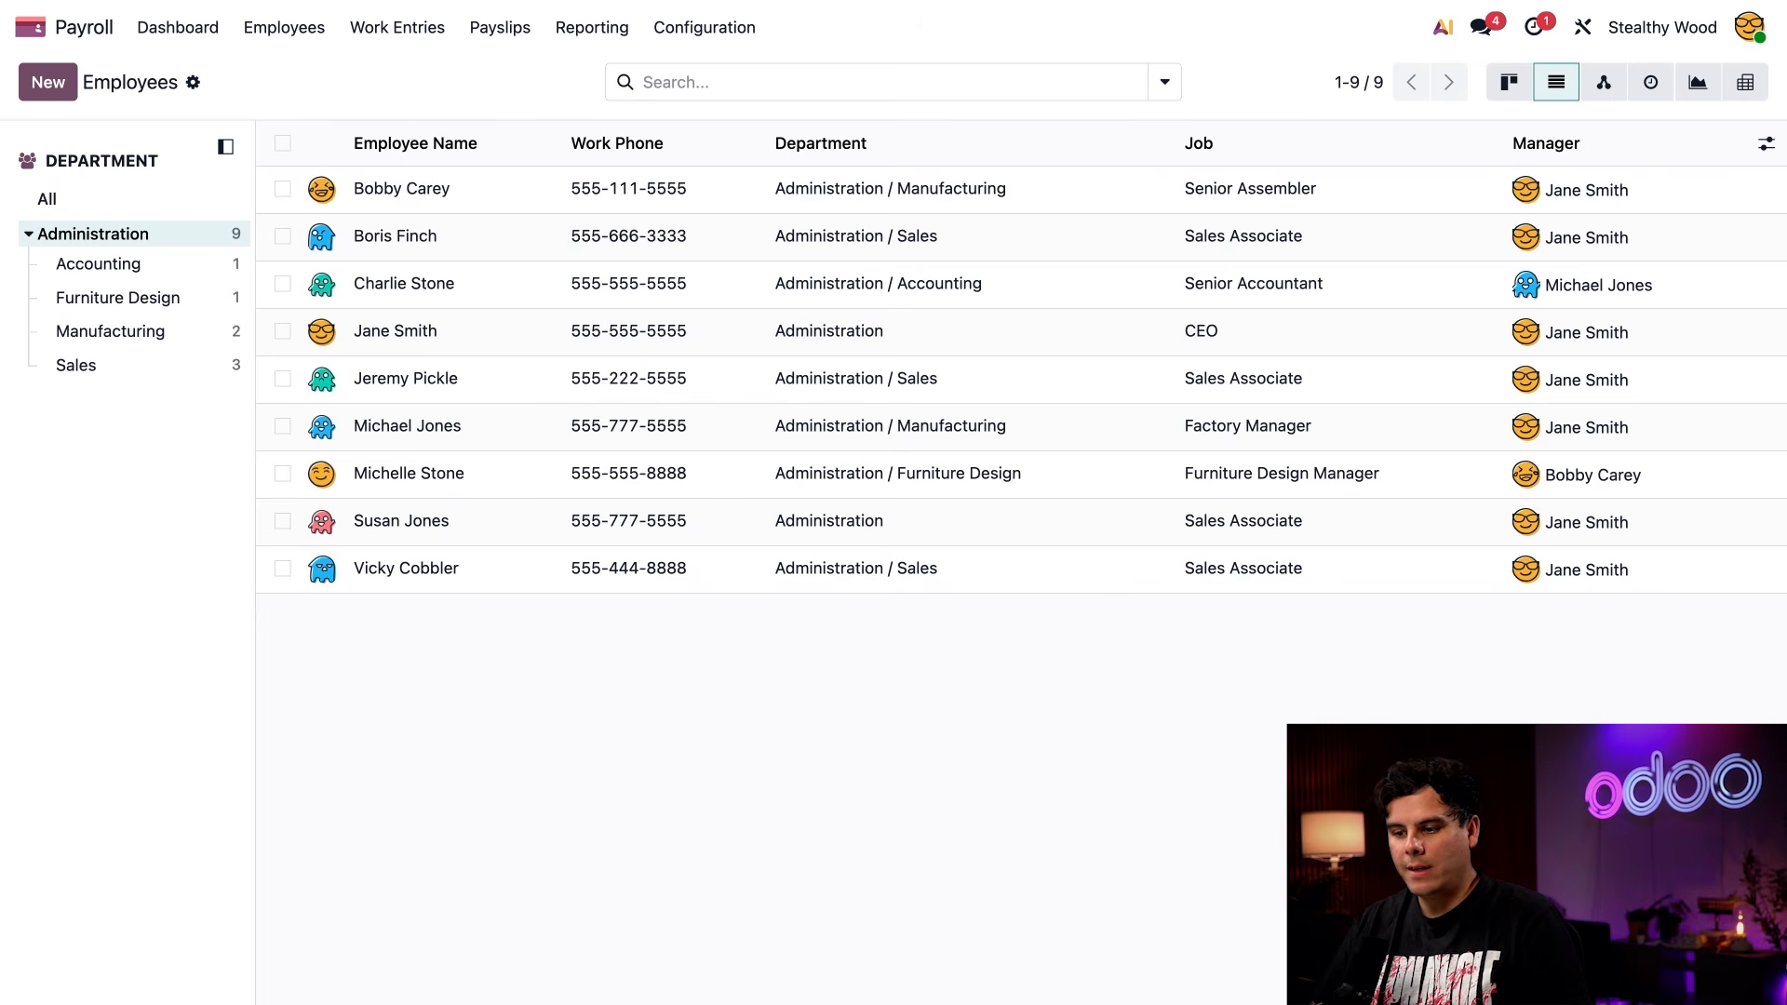
pyautogui.click(138, 365)
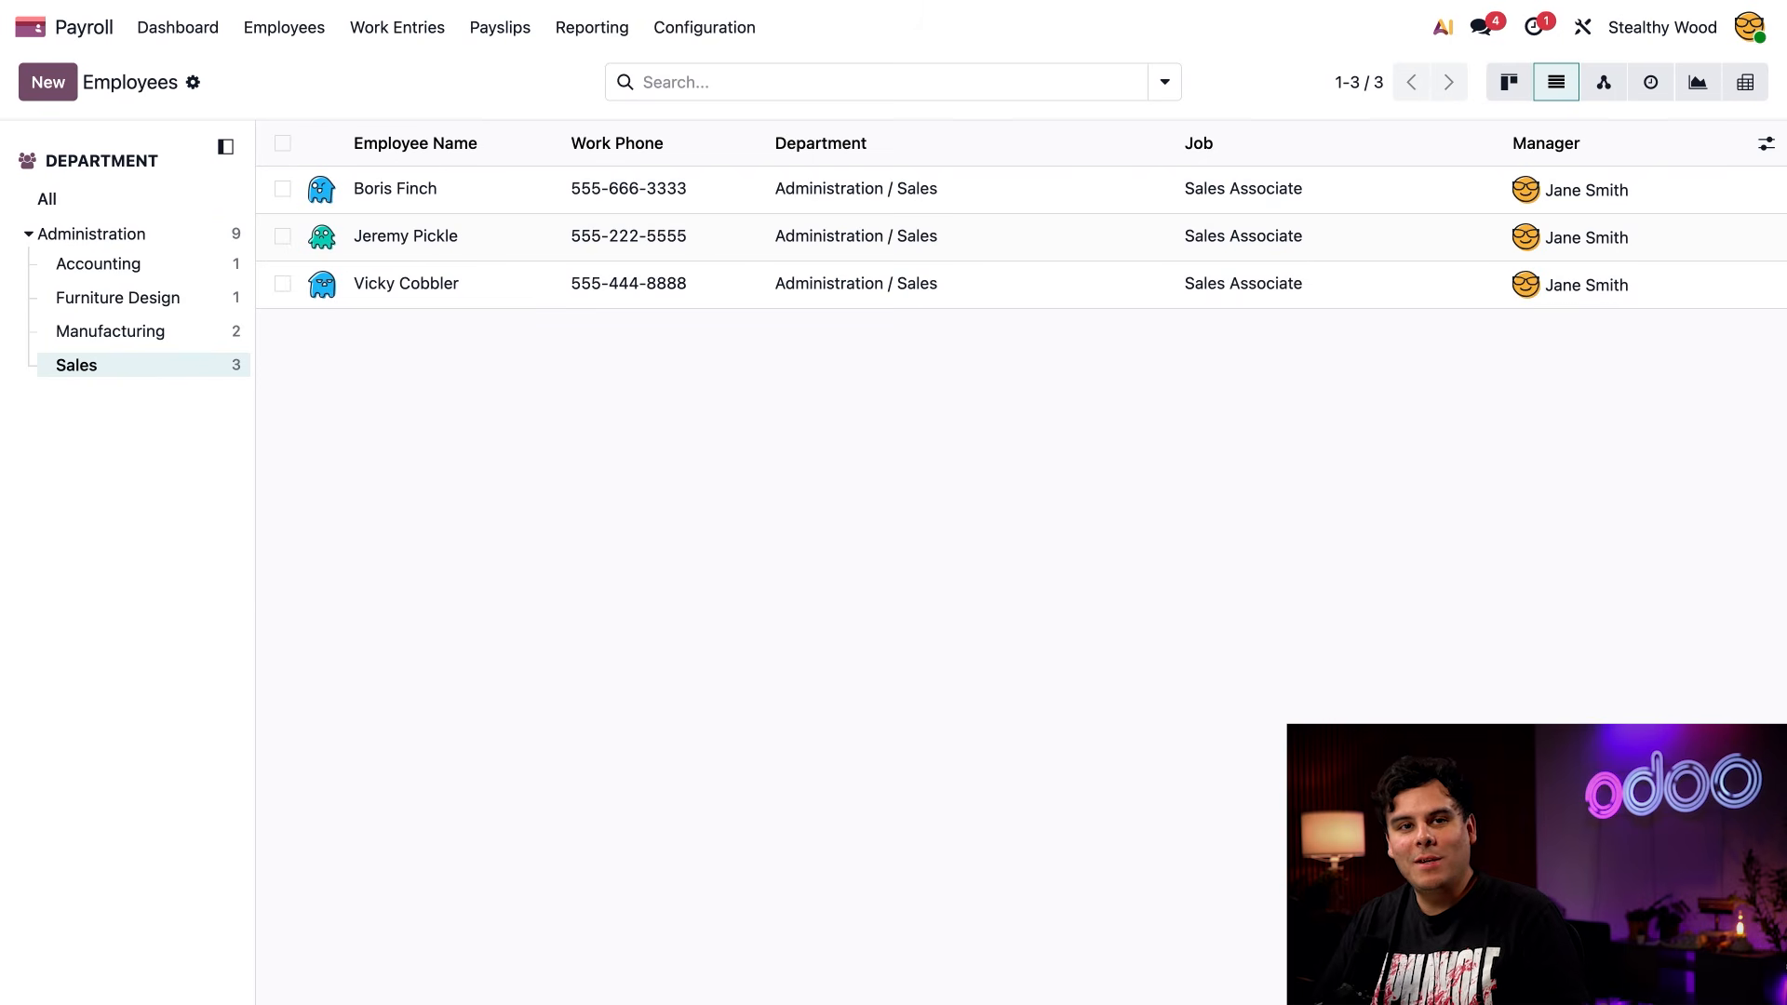
# Index the contracts of all listed Sales employees by 5%.
pyautogui.click(283, 142)
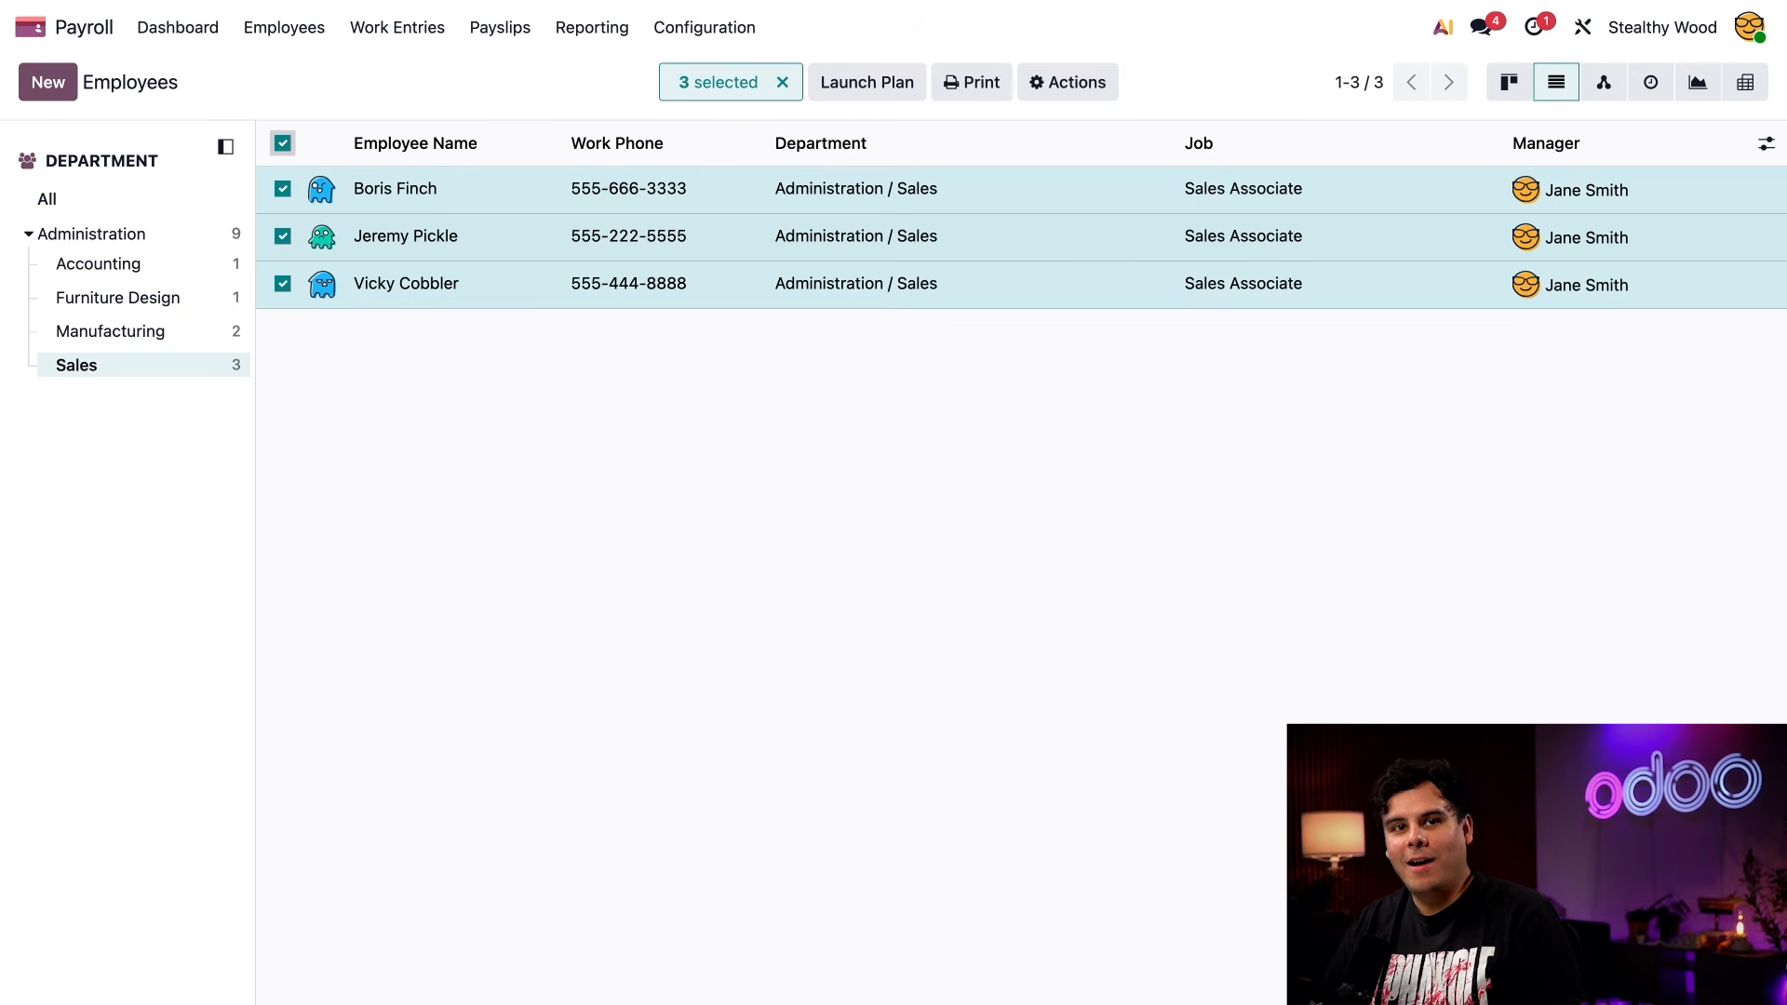
pyautogui.click(1063, 88)
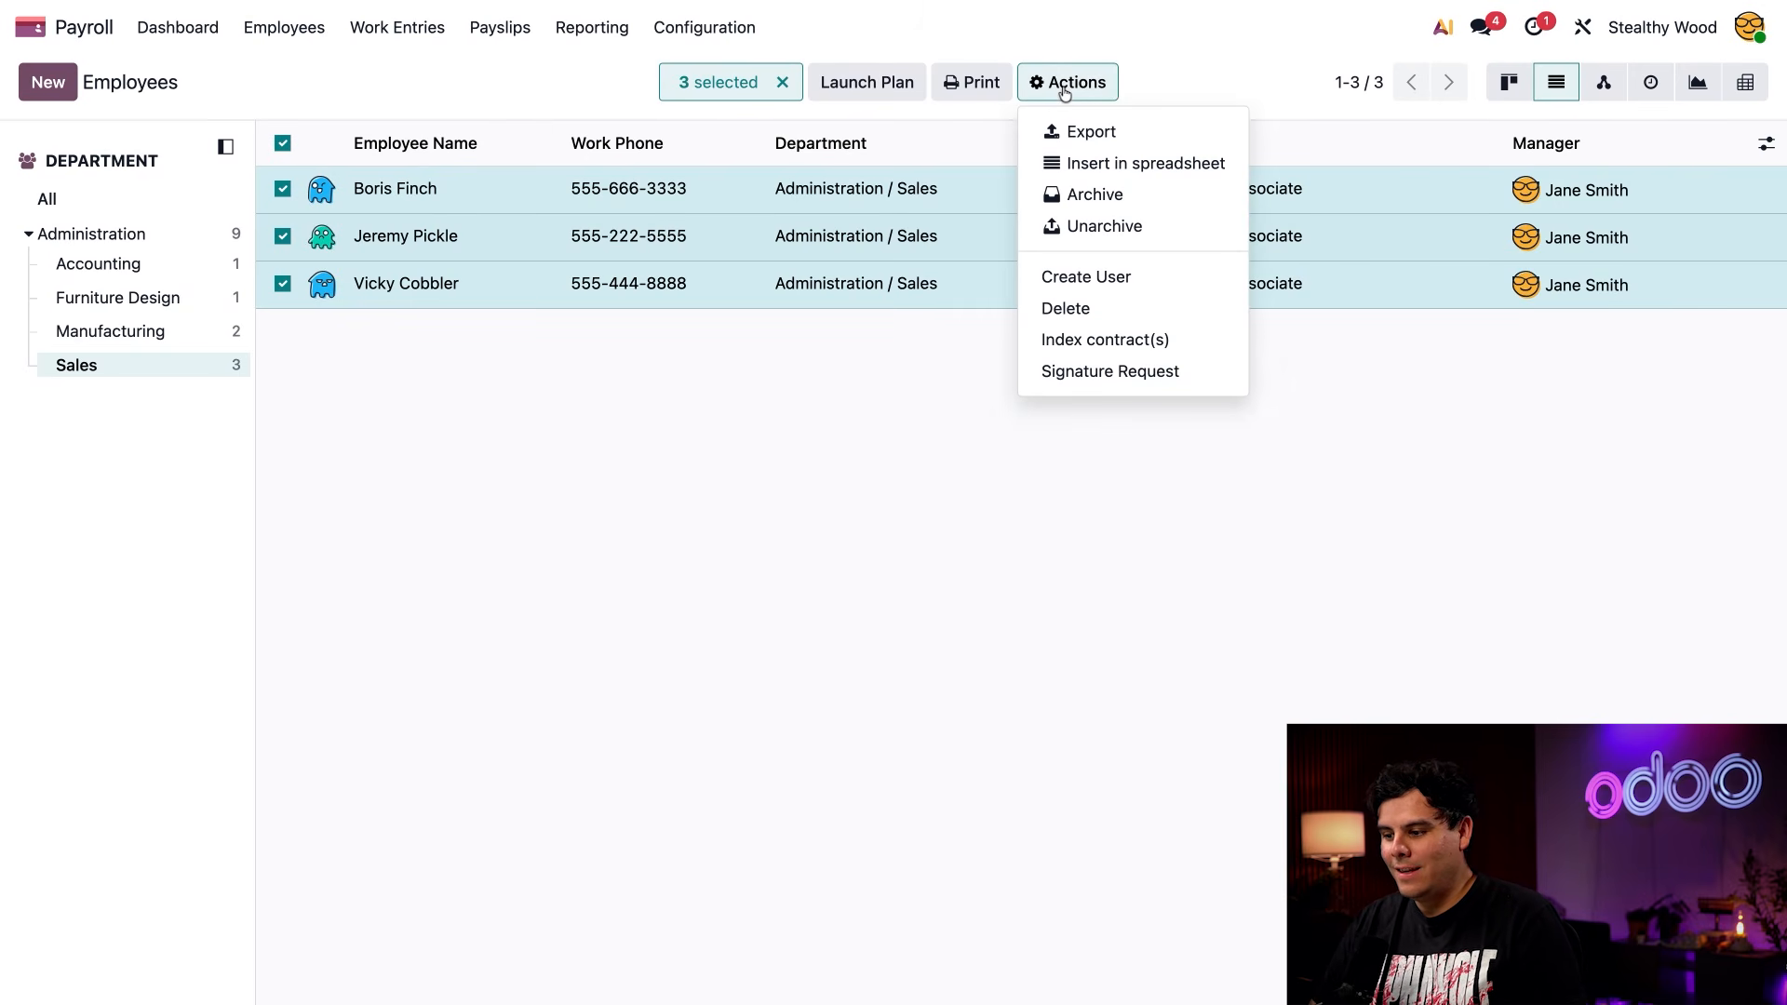
pyautogui.click(1105, 340)
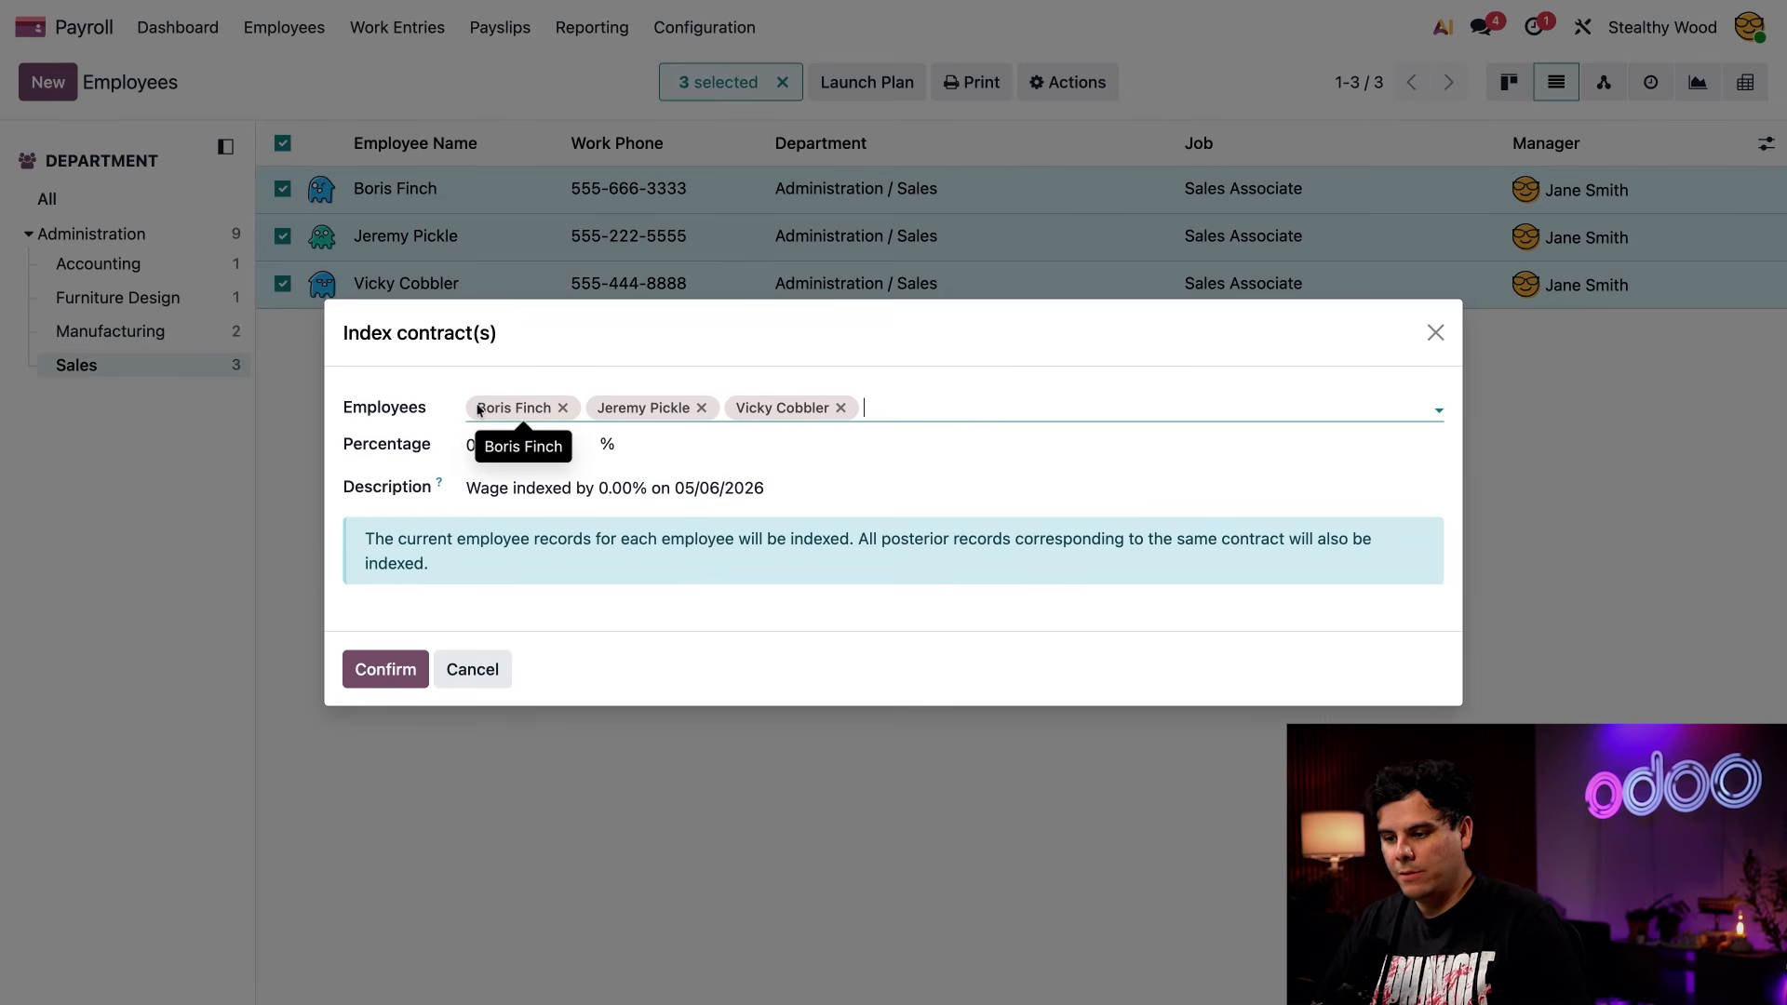
pyautogui.click(494, 445)
pyautogui.write('5')
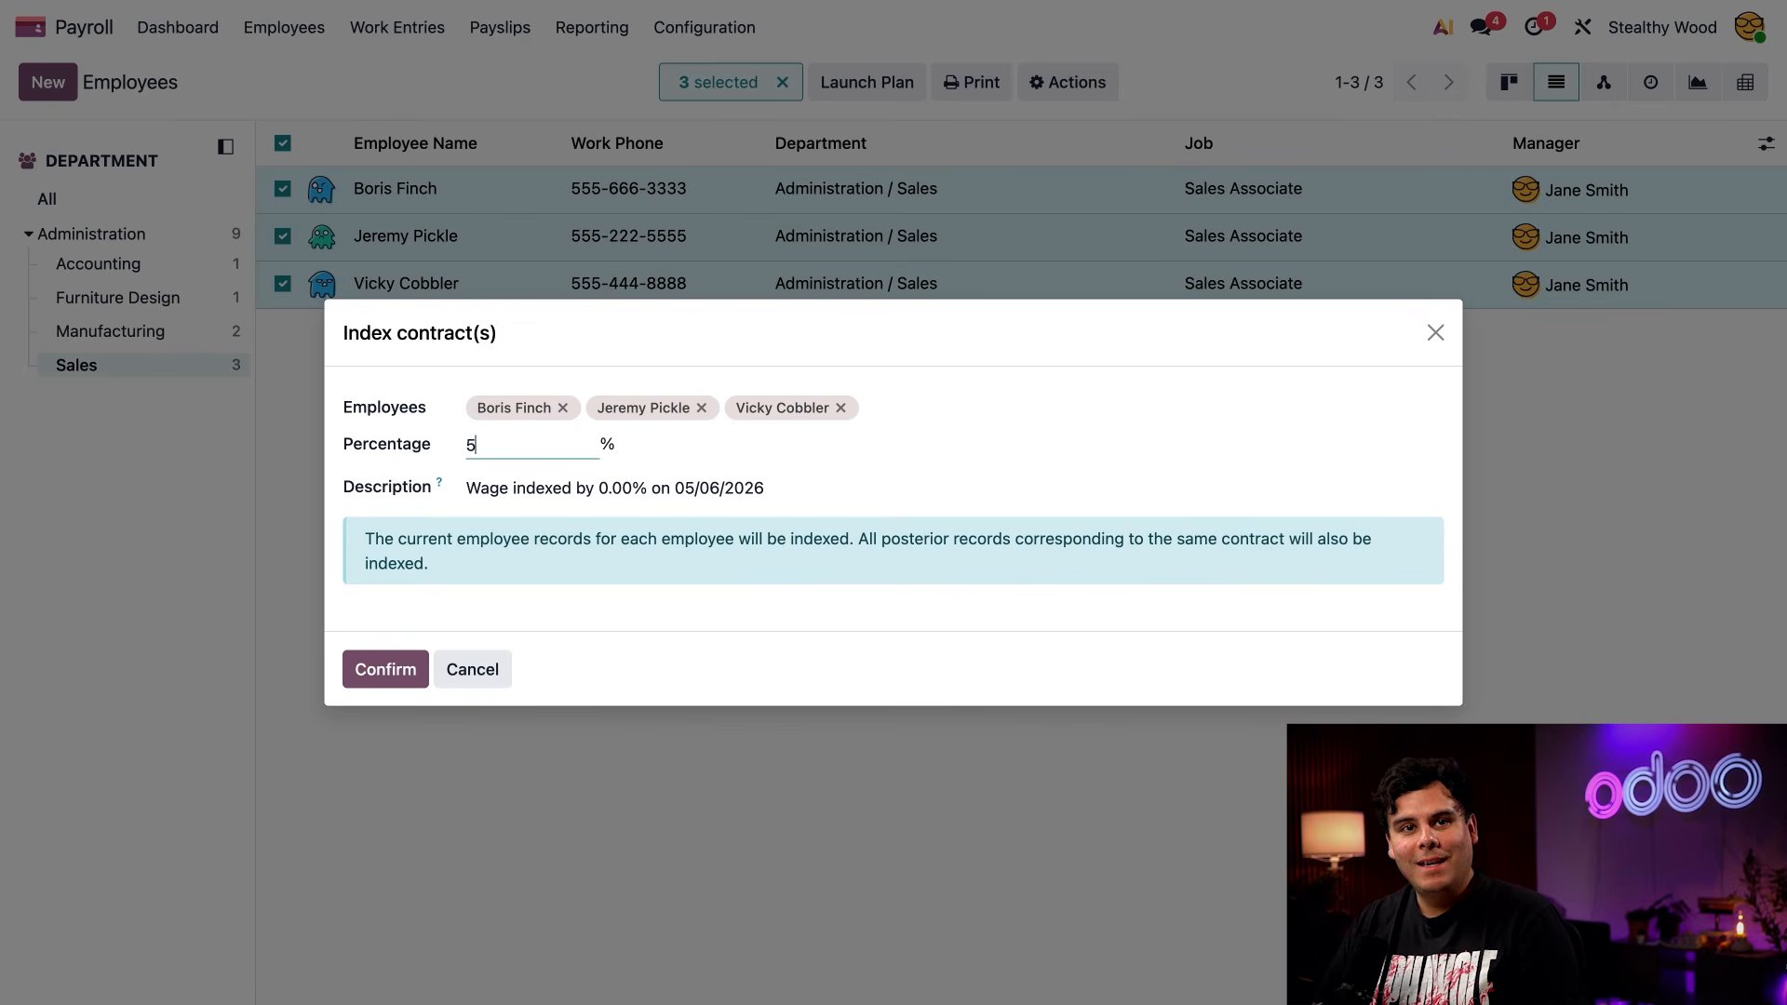
pyautogui.click(387, 673)
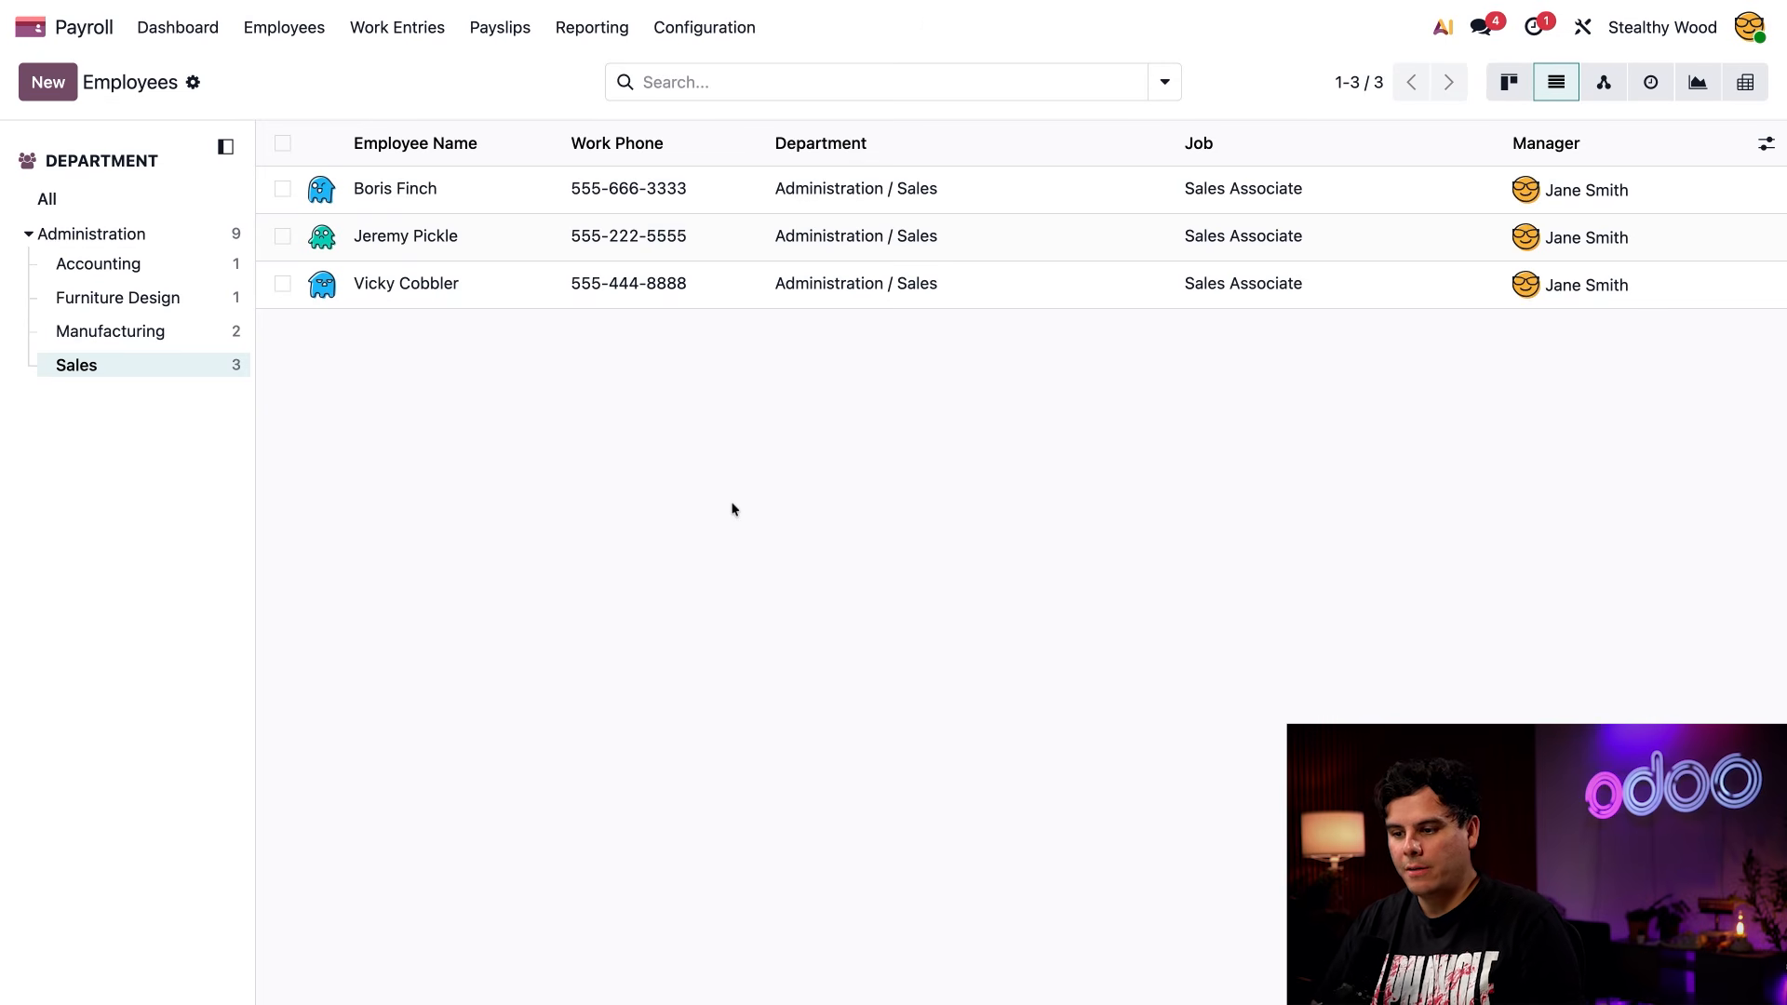
# Open the first Sales employee's record and check the wage and employer costs in the payroll details.
pyautogui.click(471, 188)
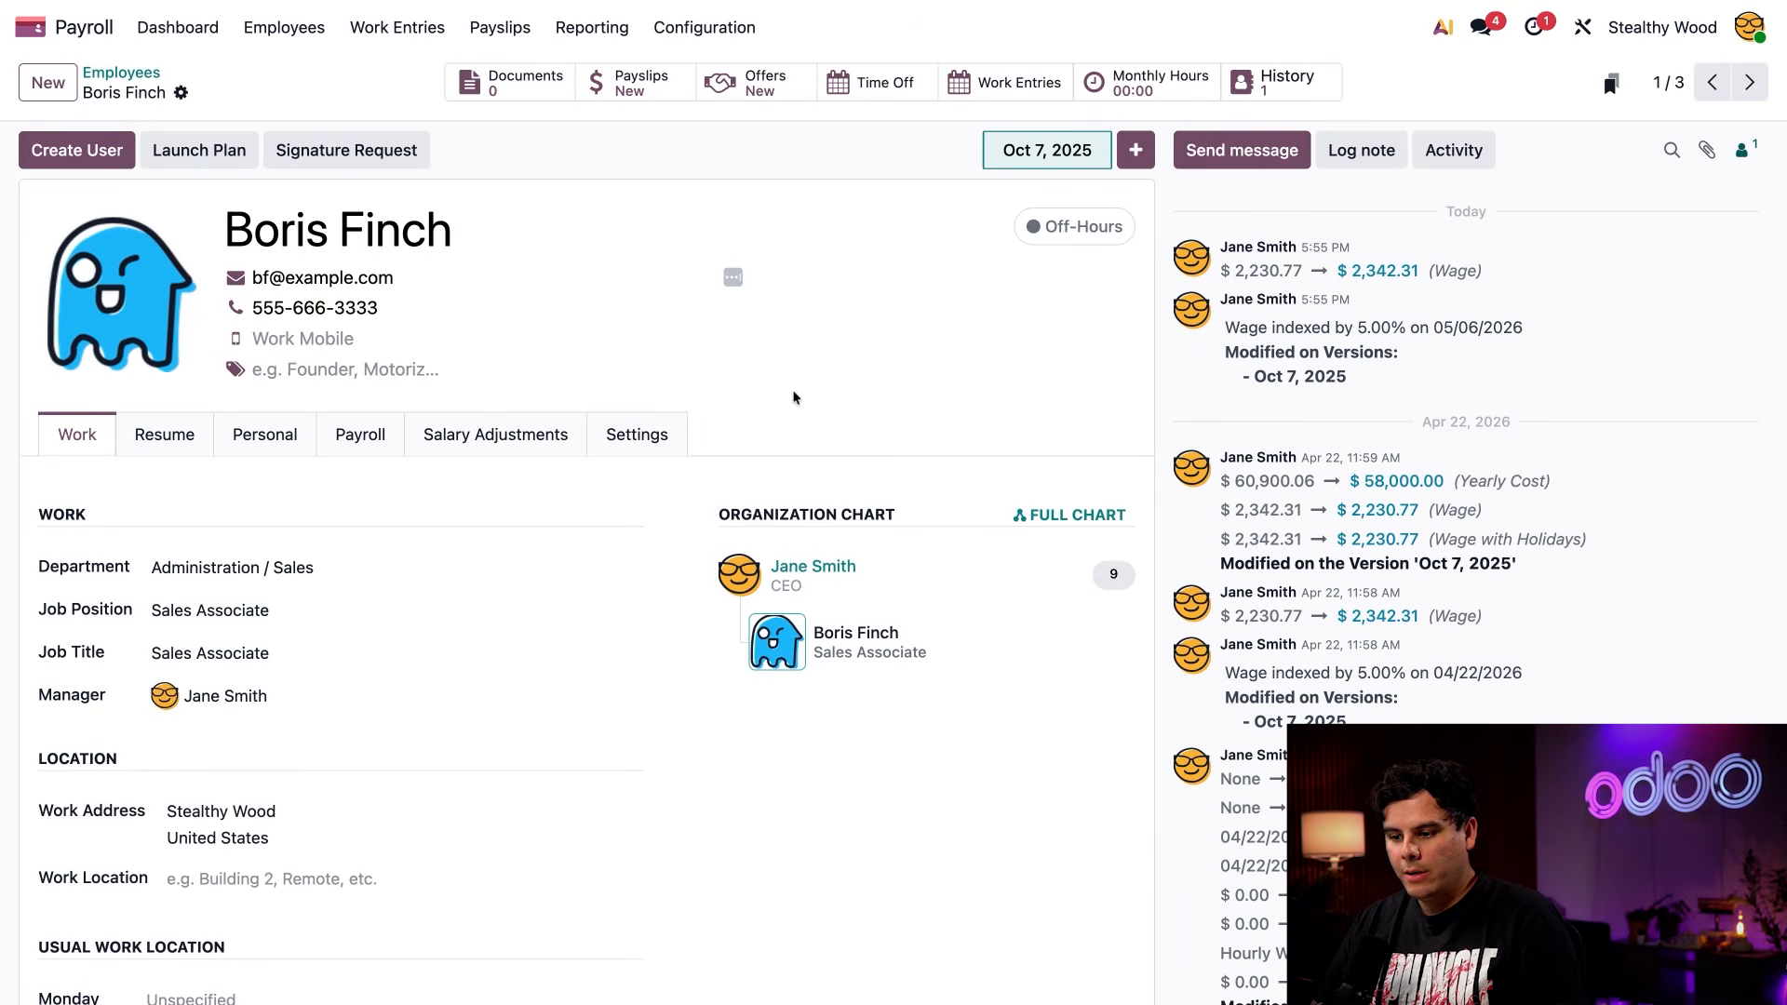
pyautogui.click(391, 444)
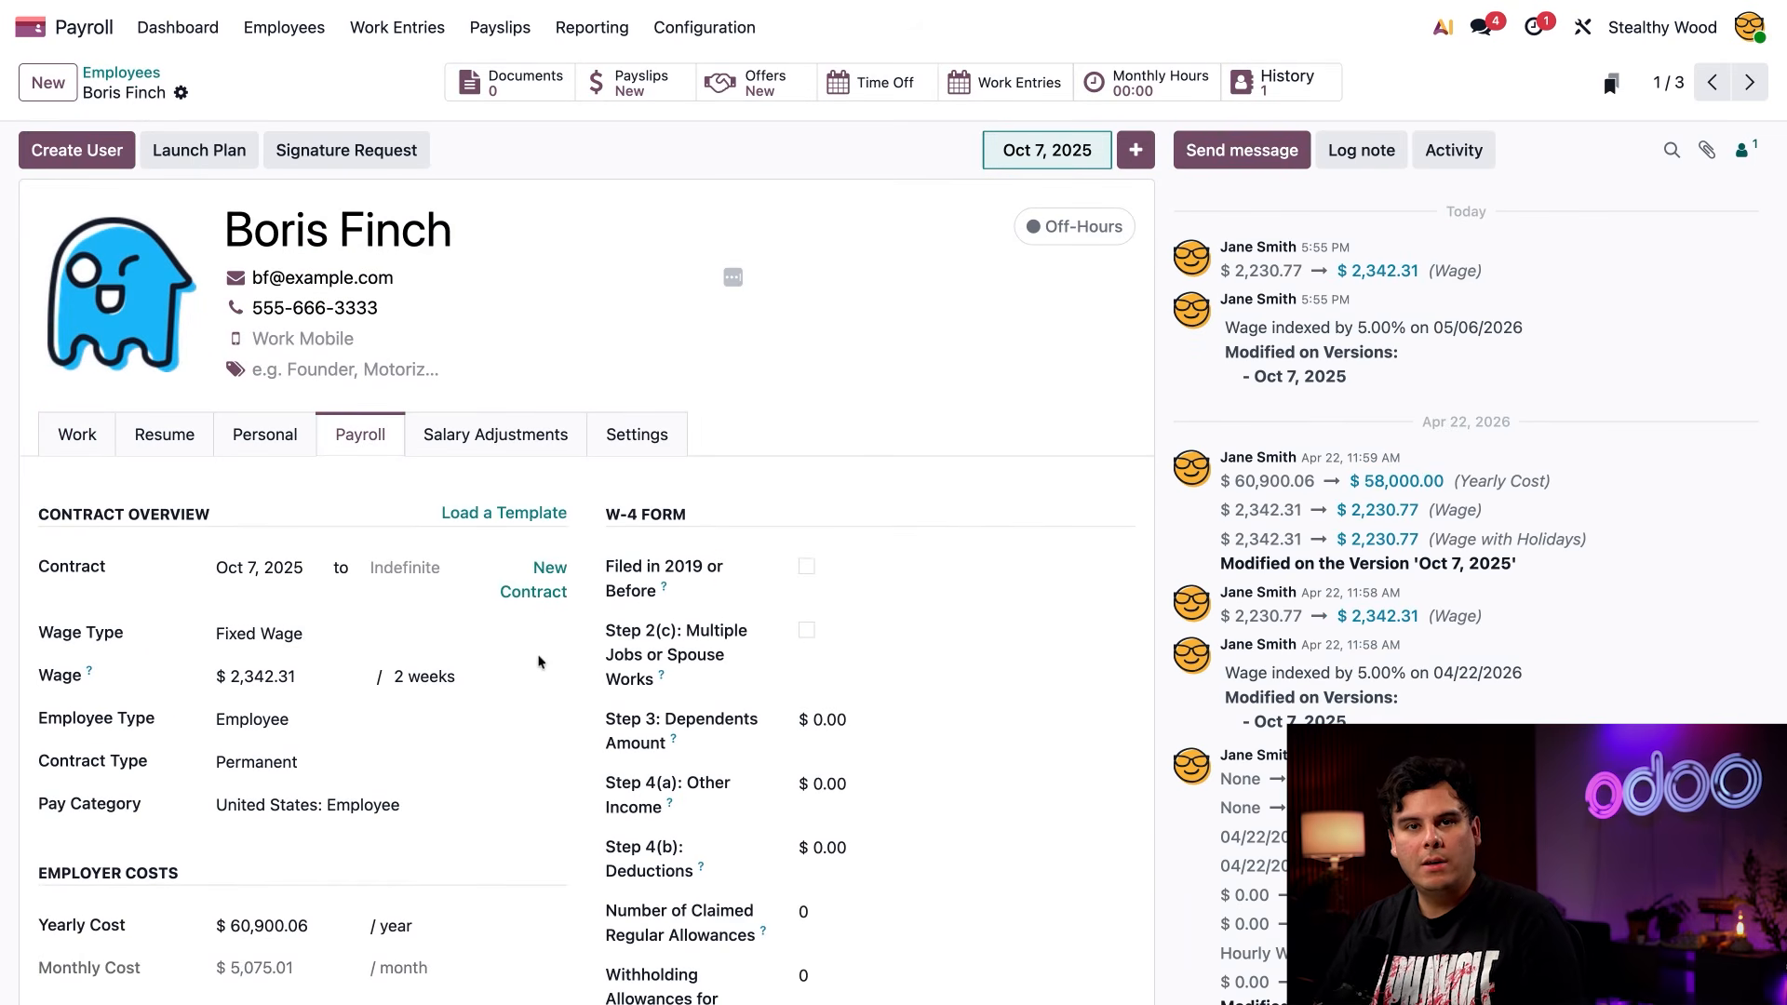
pyautogui.scroll(-1, 546, 656)
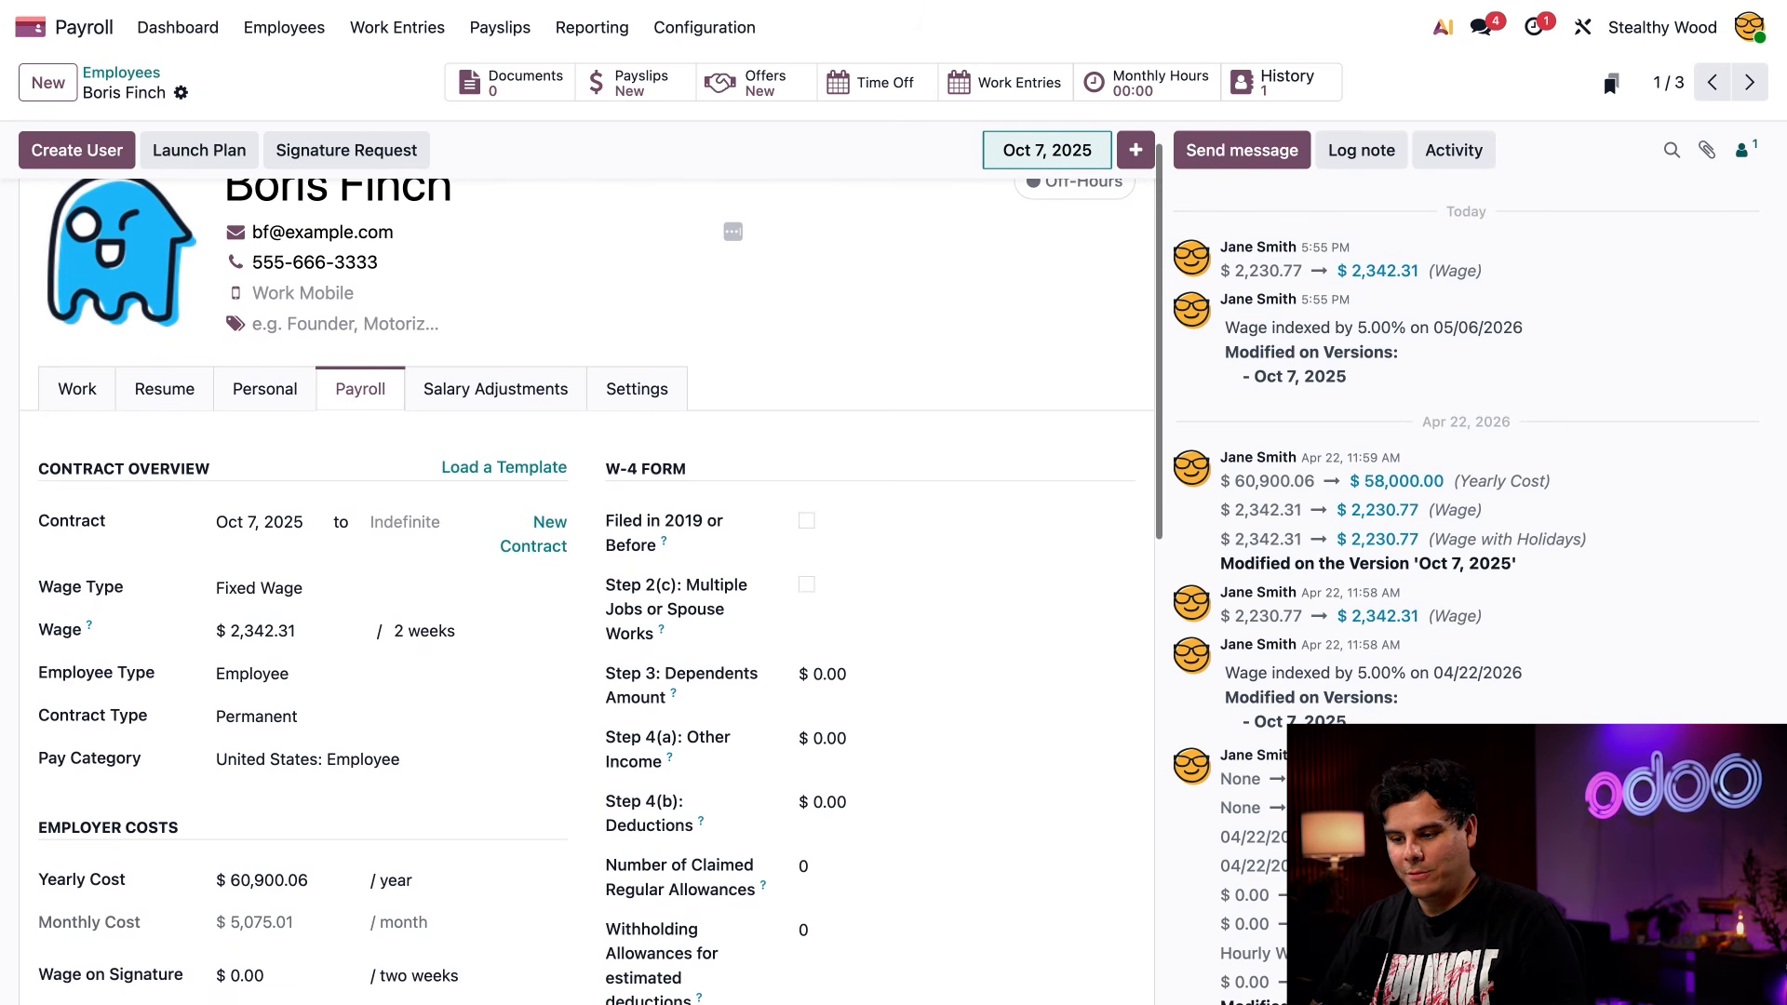
pyautogui.scroll(-3, 494, 682)
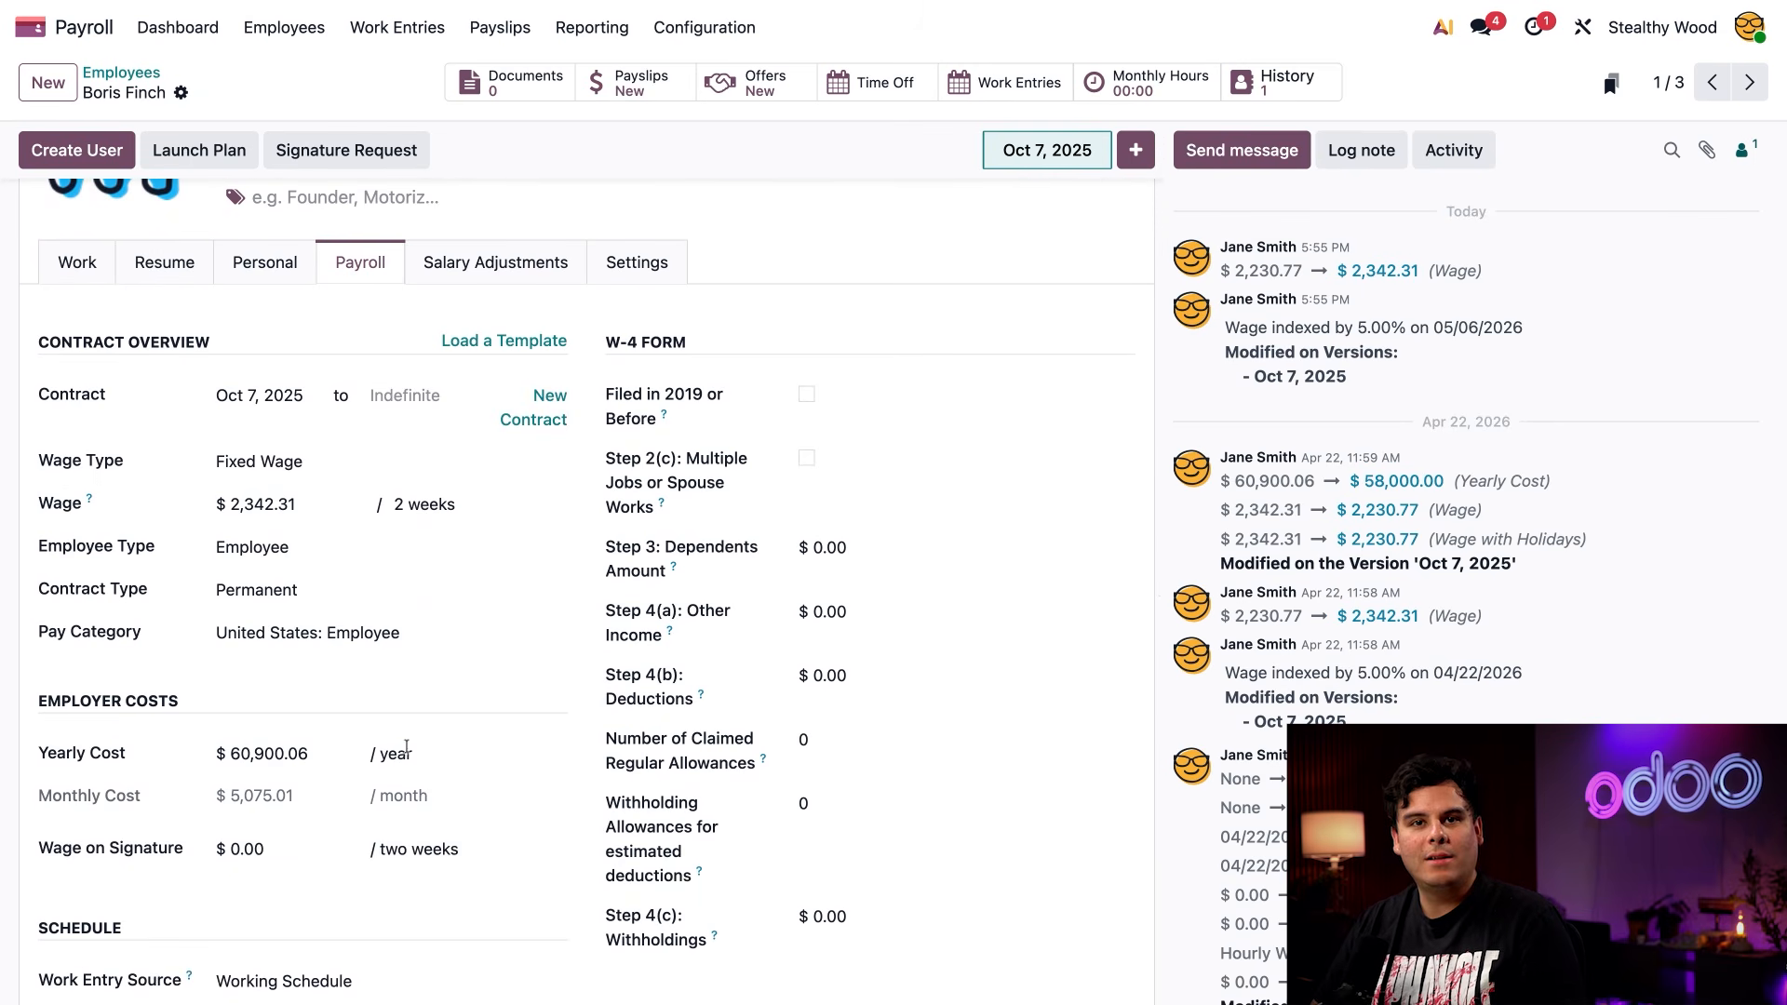
pyautogui.scroll(-2, 406, 744)
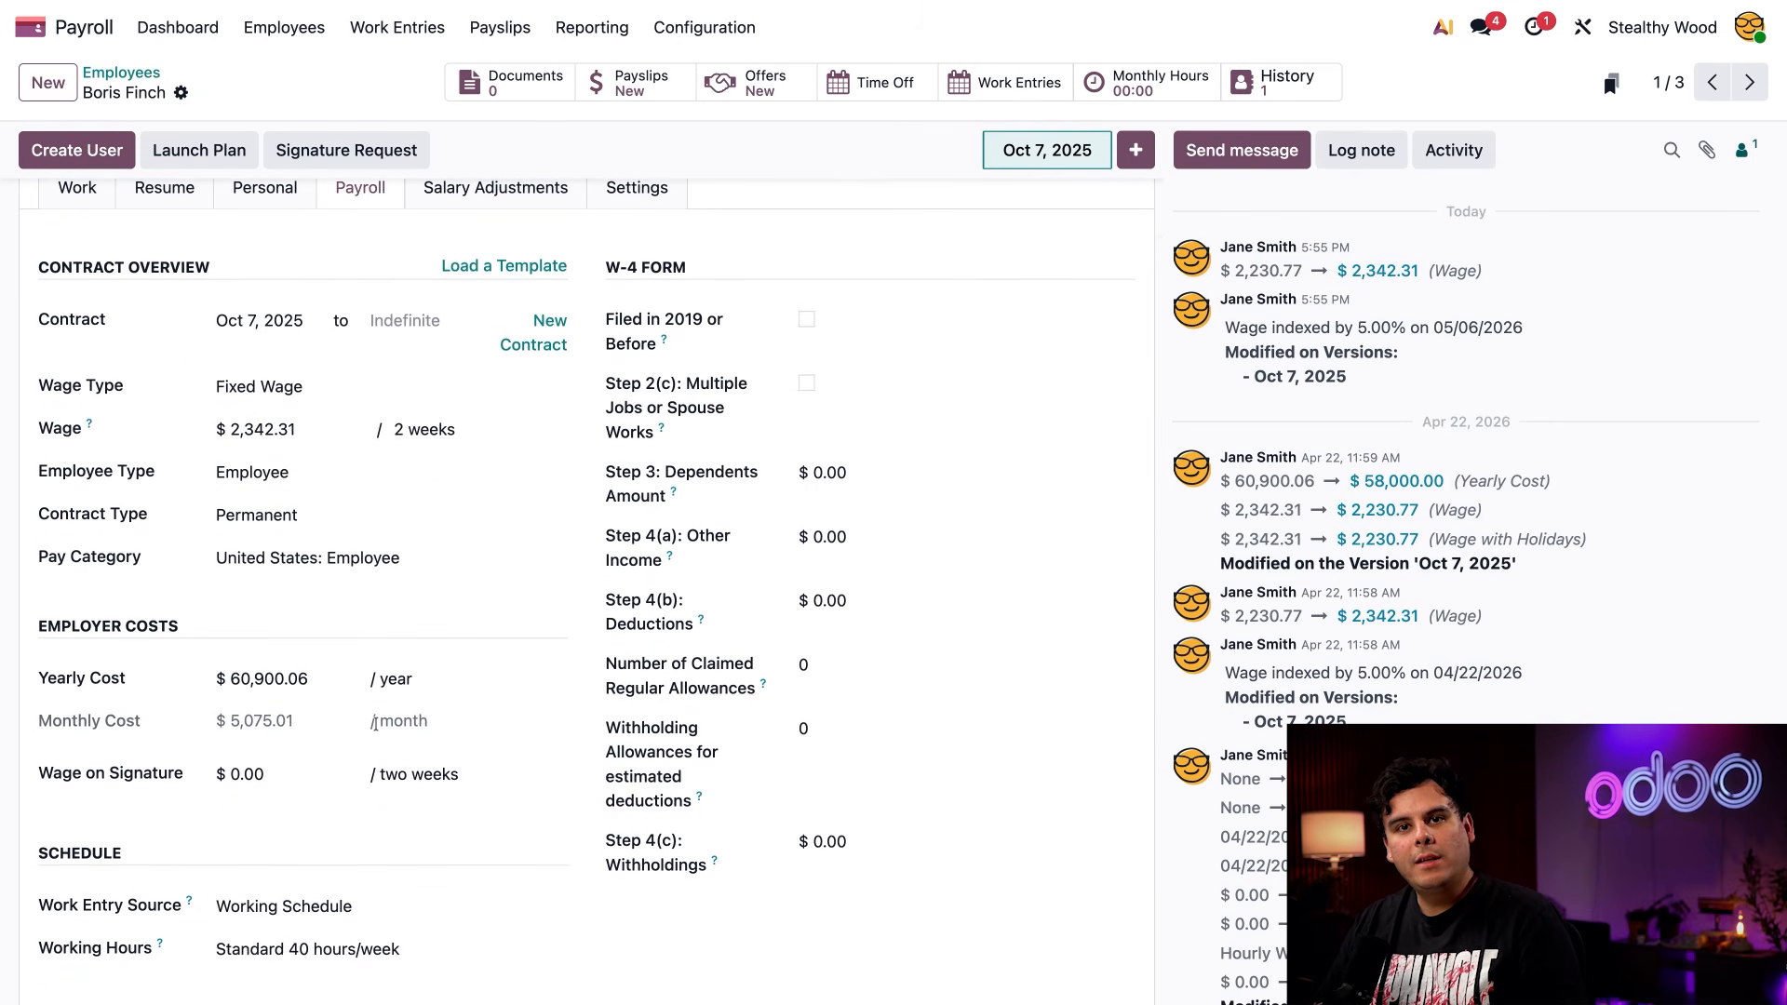